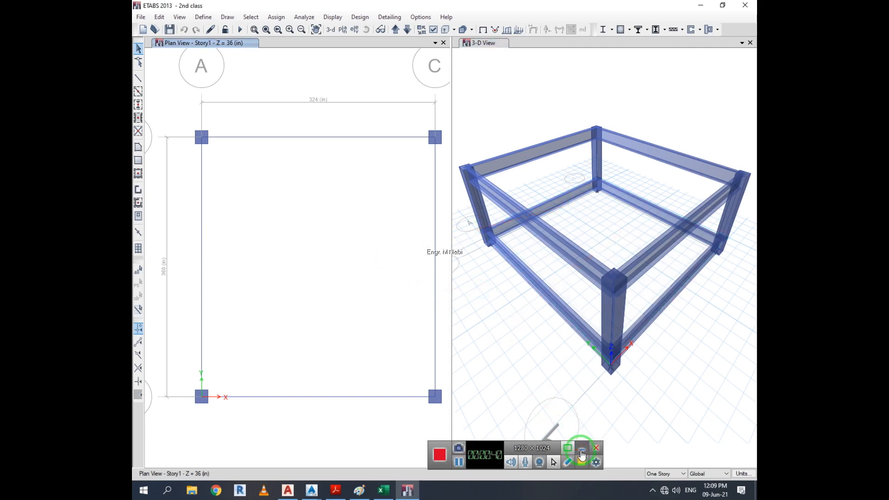
Step: Open the first 4000Psi material's definition and review its design property data and modulus of elasticity
click(582, 453)
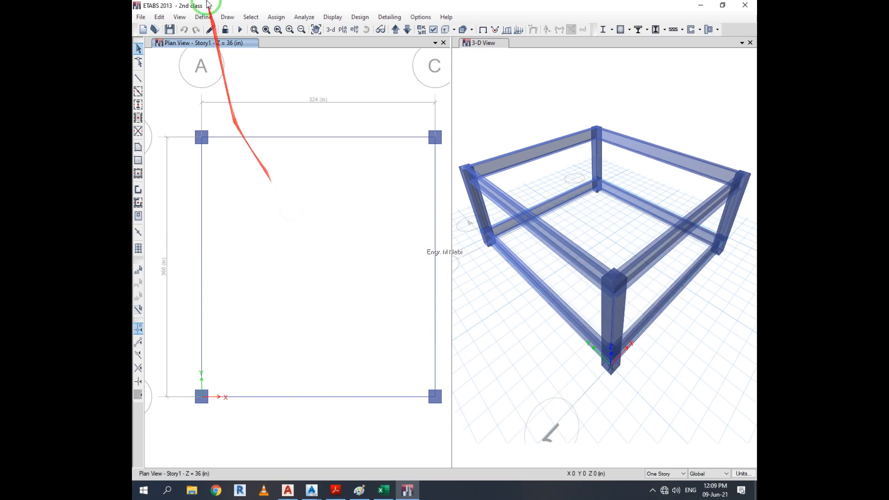
click(205, 17)
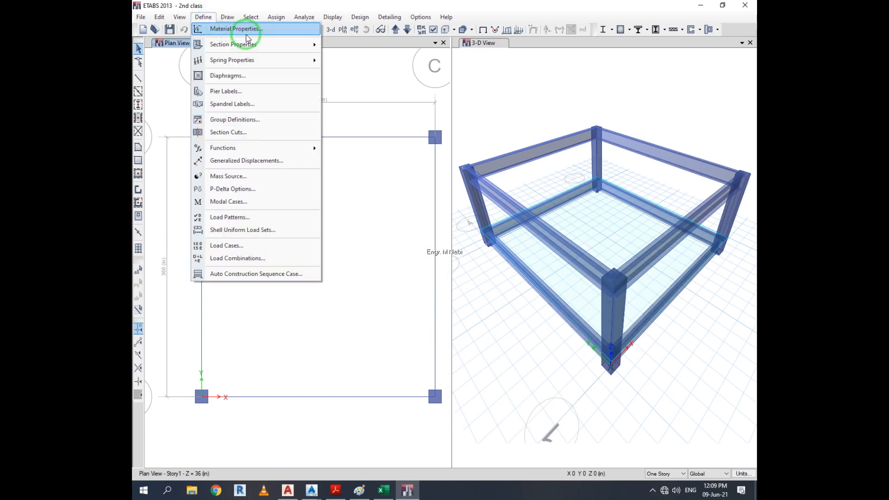
mouse_move(284, 48)
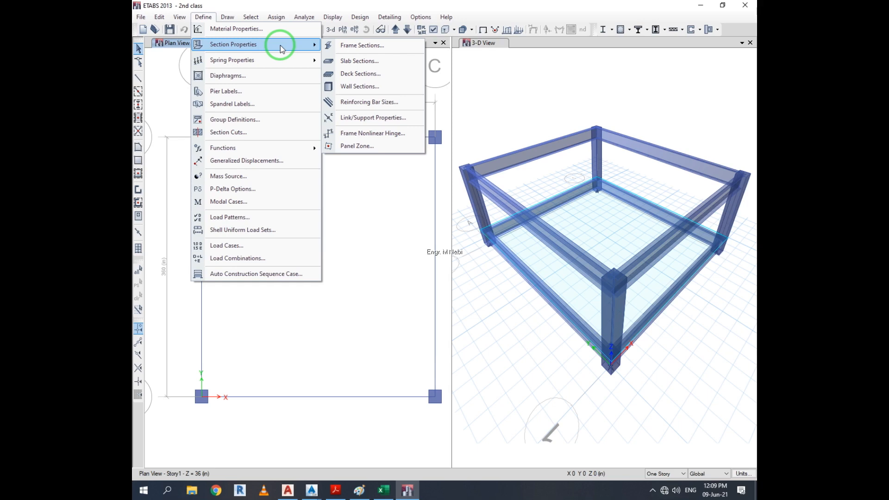
click(274, 29)
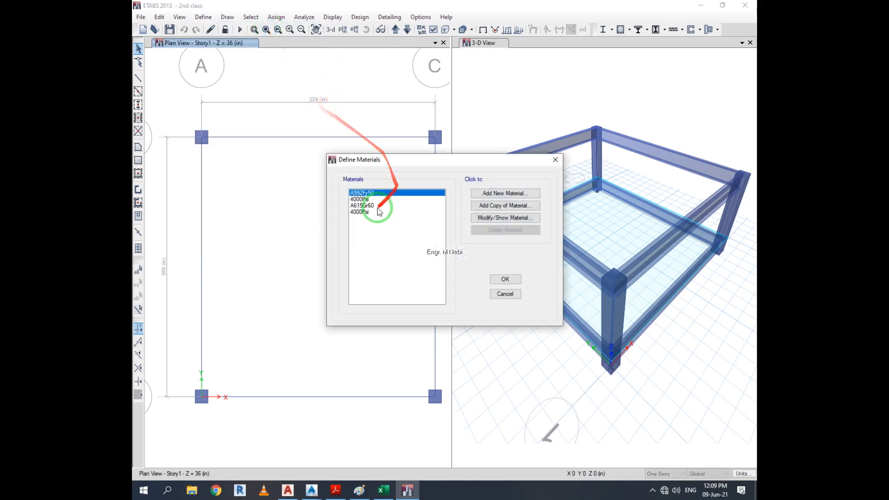
click(363, 199)
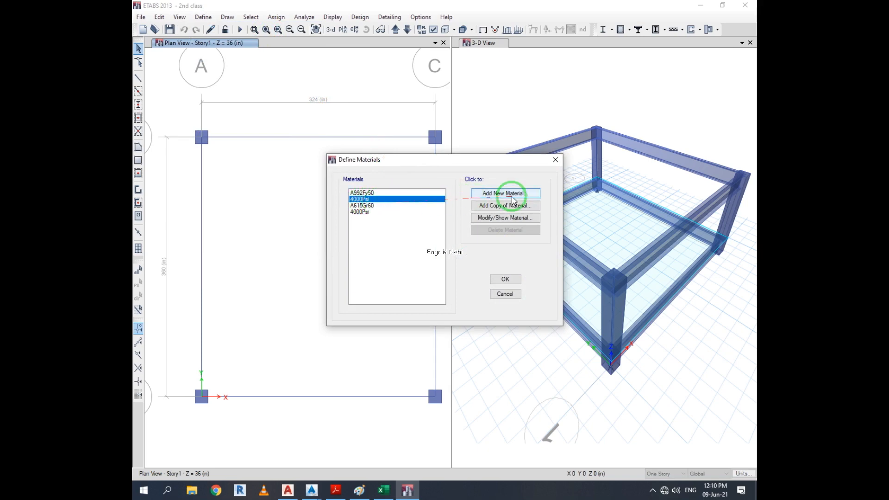
click(514, 218)
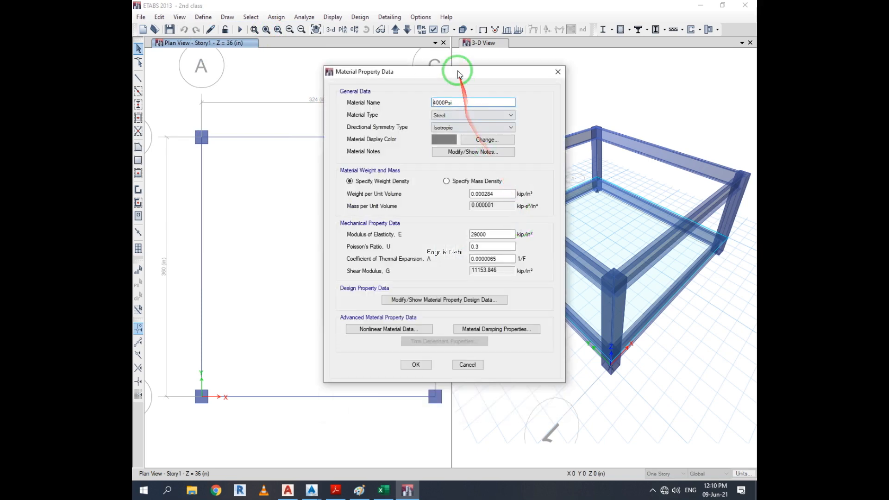
drag(458, 72, 430, 76)
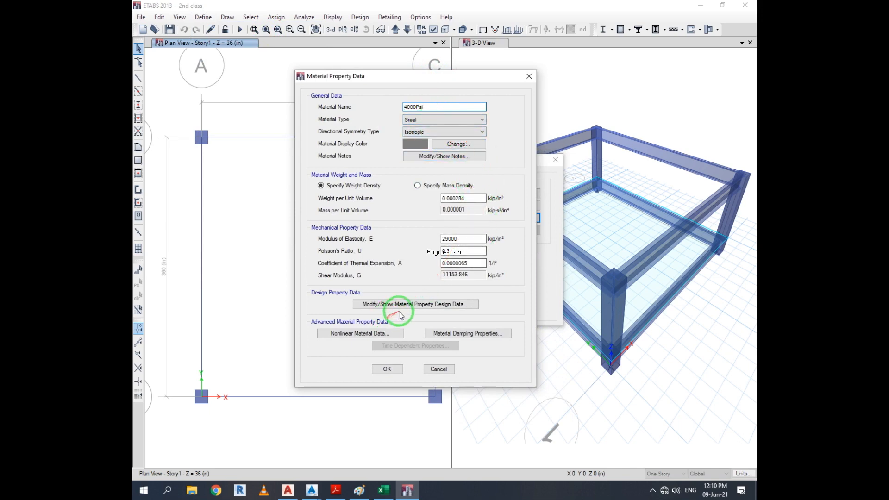
click(417, 304)
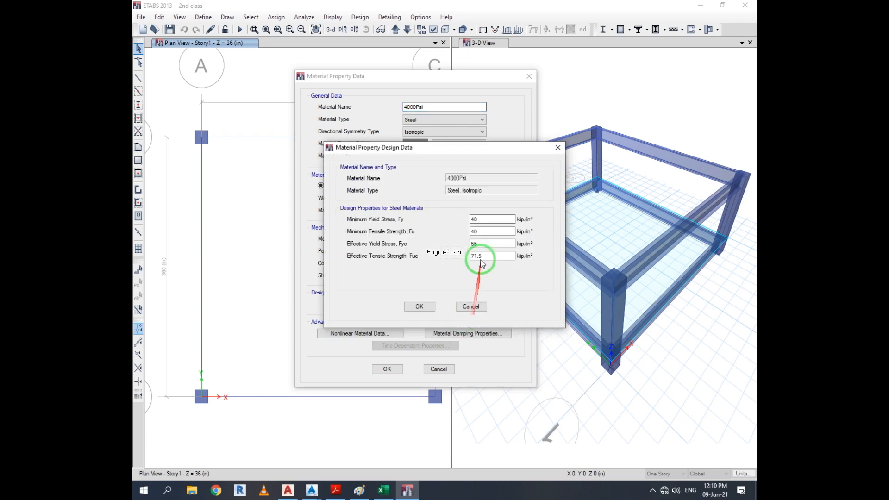
click(477, 306)
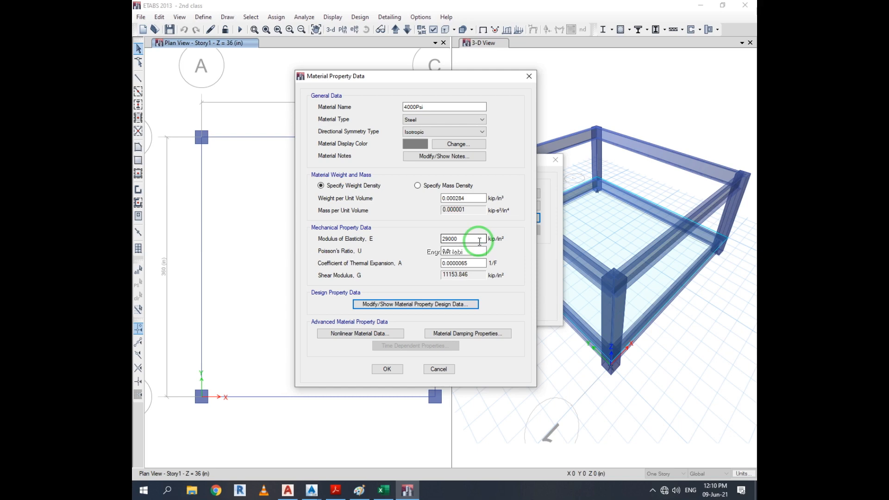
click(466, 240)
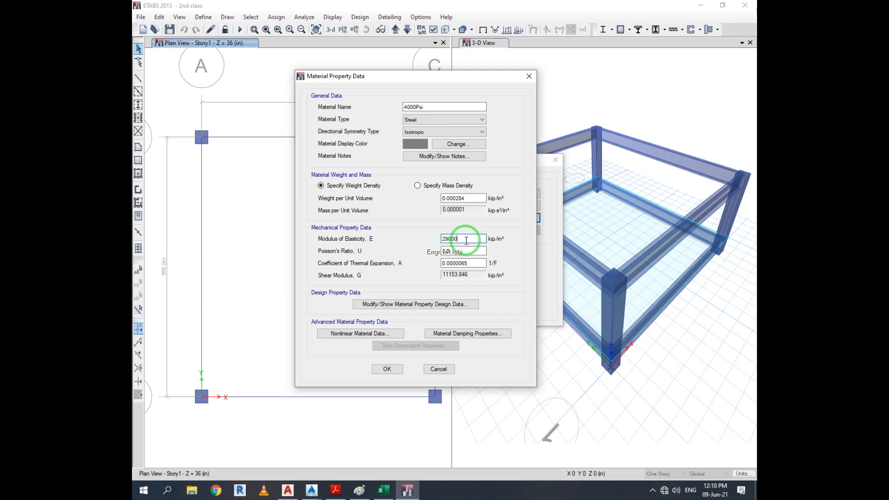
click(653, 490)
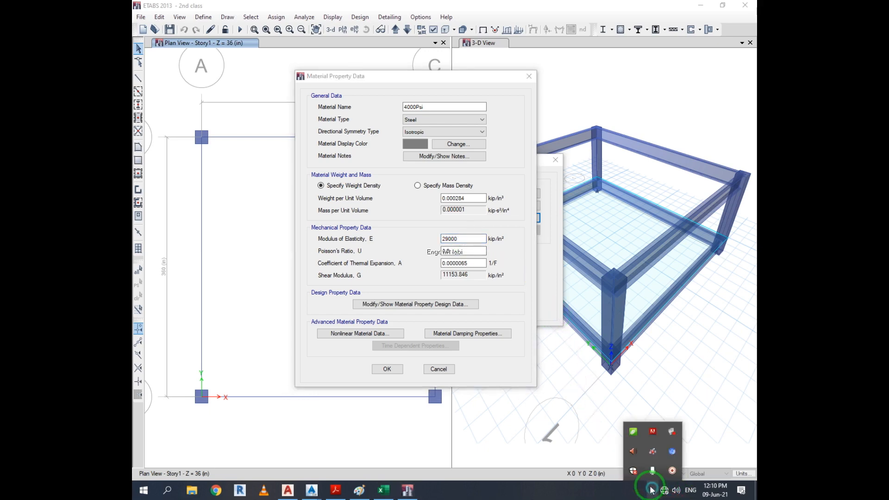
click(671, 469)
click(459, 462)
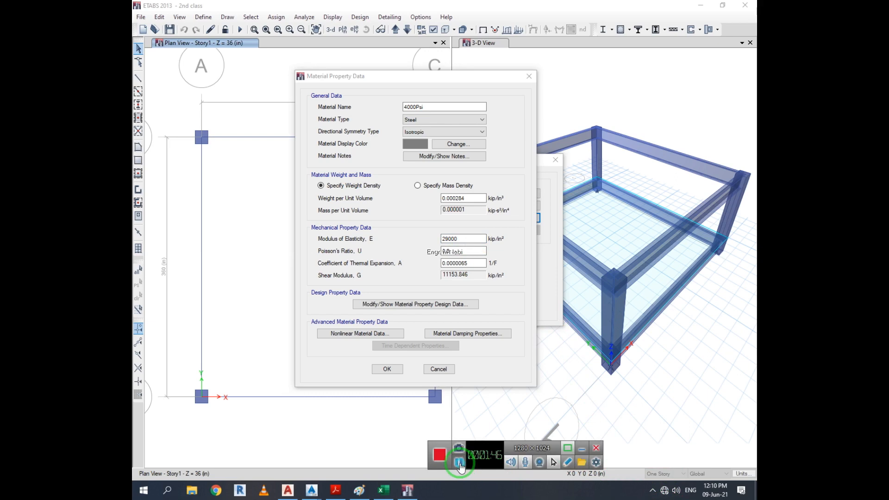
click(458, 463)
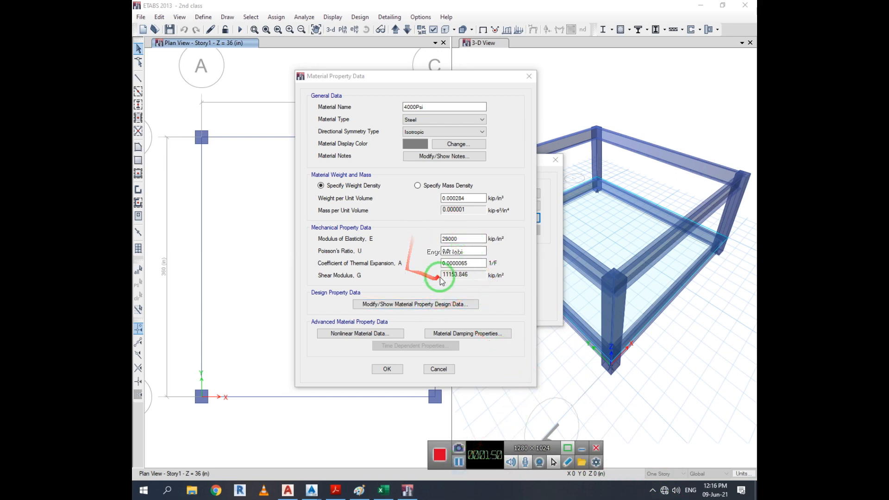
Step: Review the 4000Psi material's mechanical and damping properties and close the material definitions
click(461, 262)
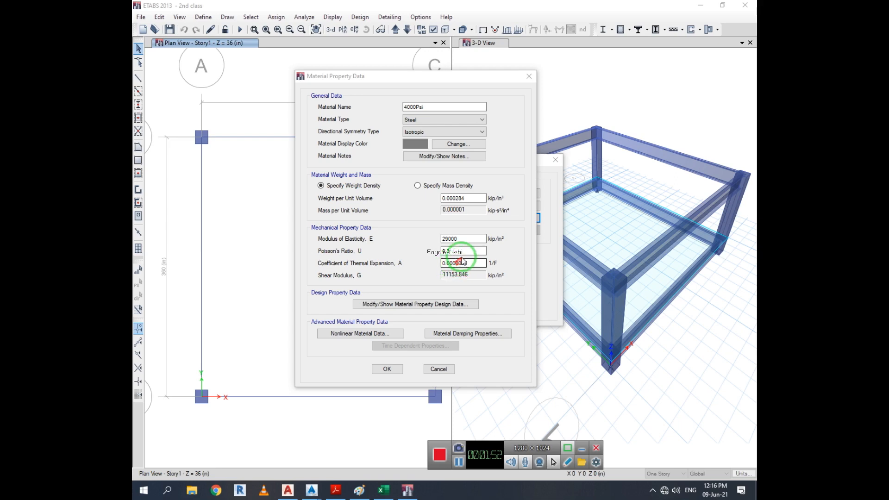
click(469, 239)
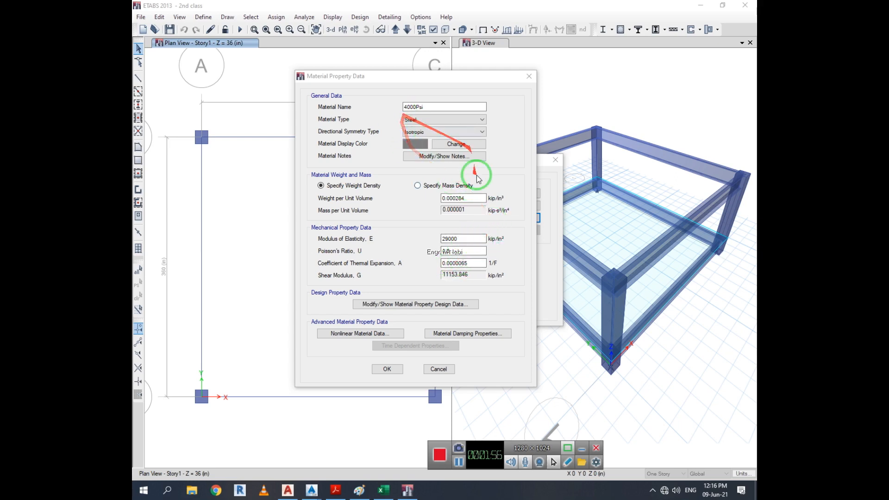
click(449, 240)
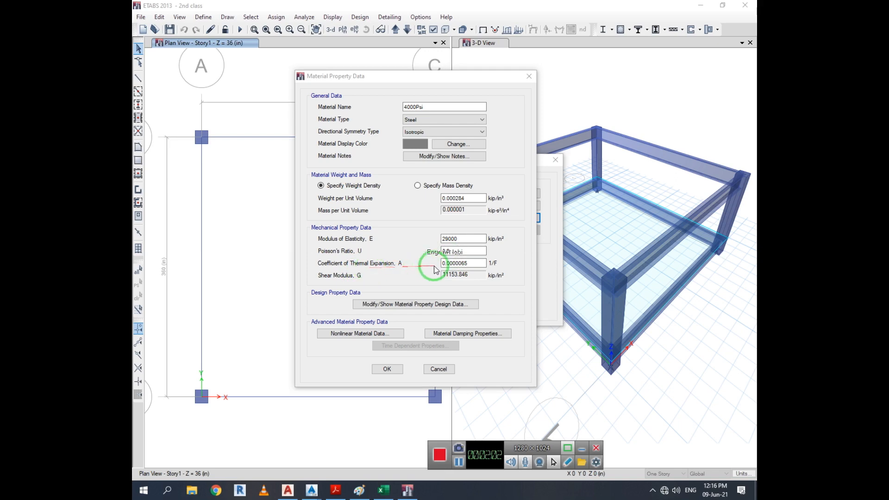
click(469, 251)
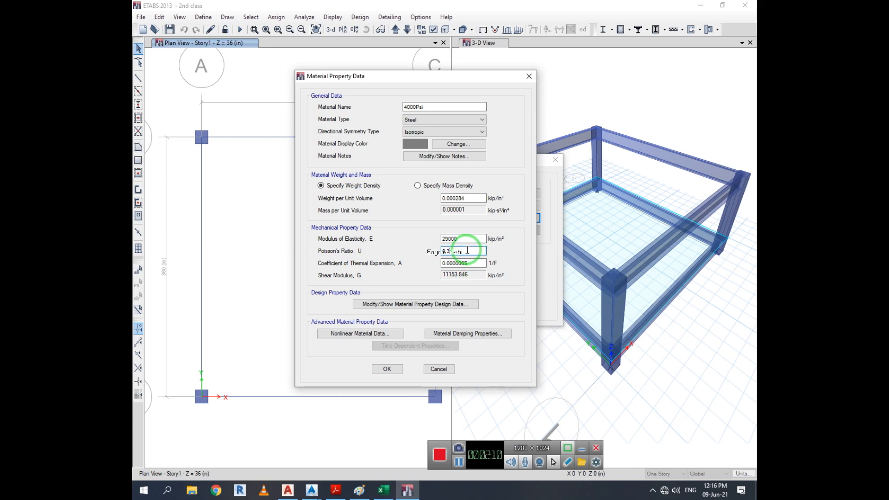
click(475, 263)
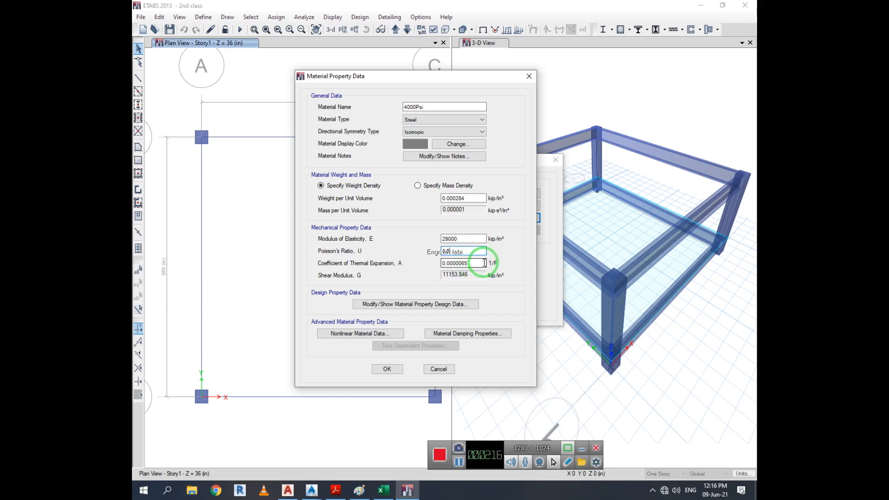
click(492, 333)
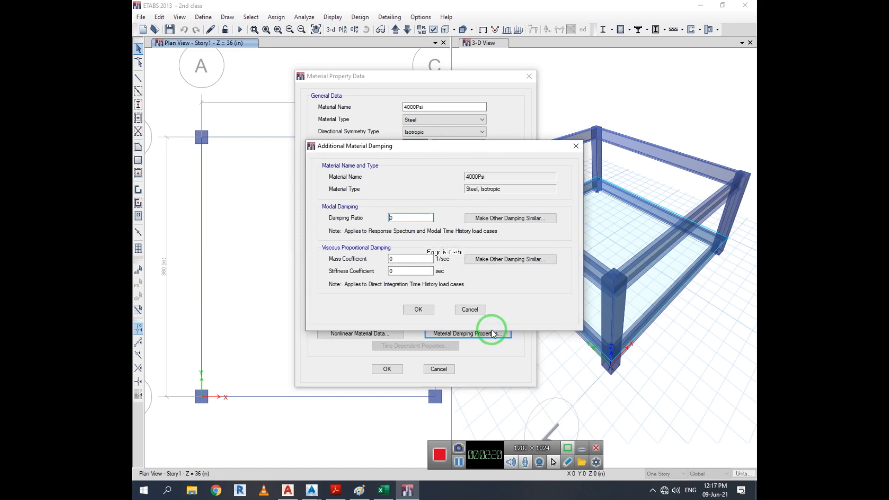
click(484, 313)
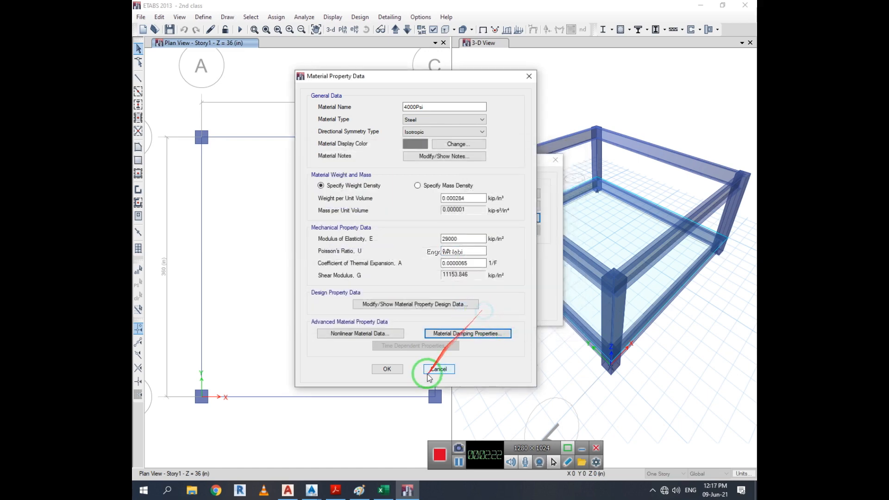
click(389, 369)
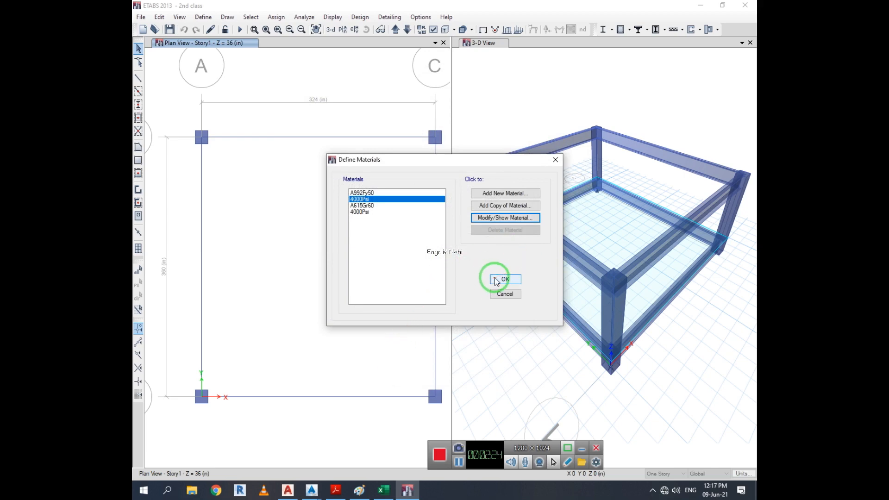
click(511, 277)
Step: Open the frame section property definitions
click(205, 17)
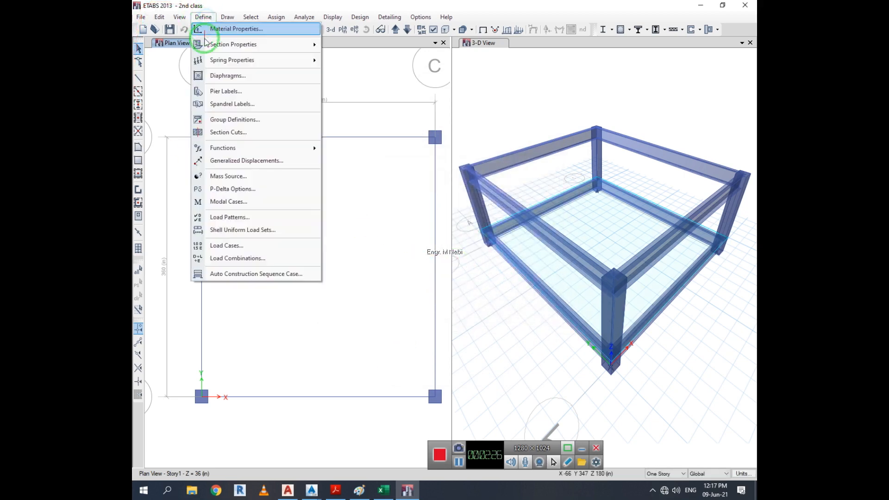
click(232, 44)
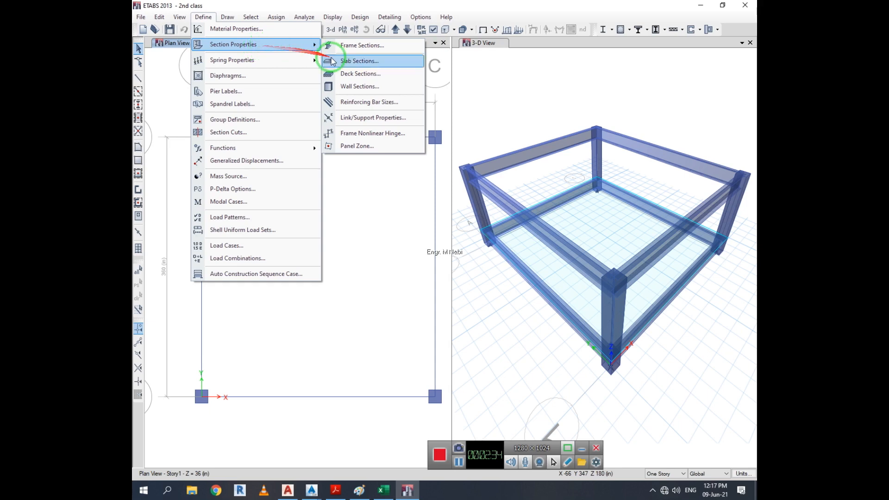
click(384, 46)
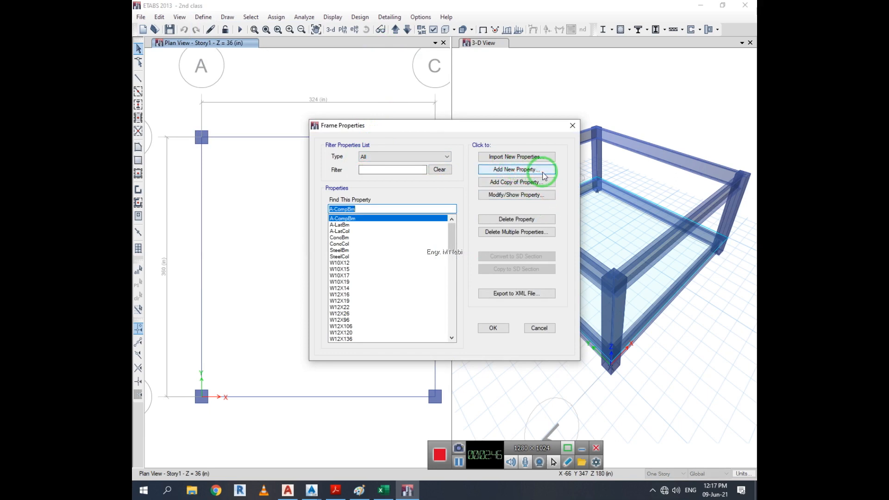
click(544, 176)
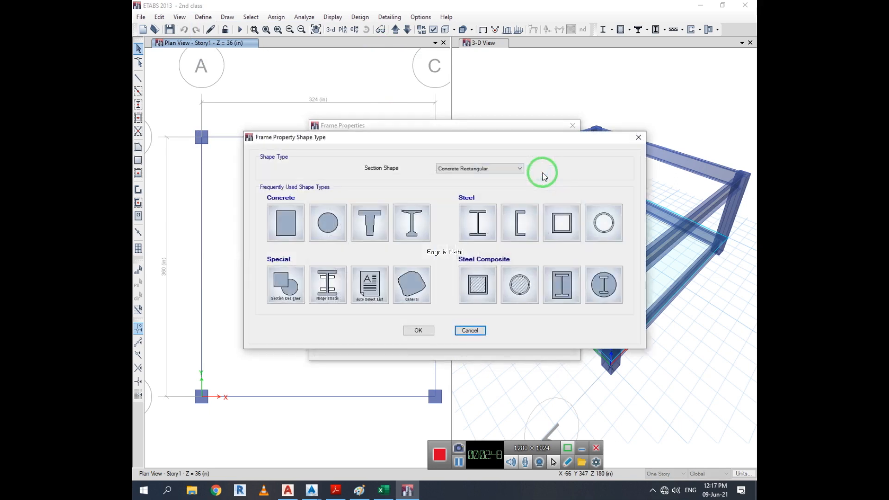
click(284, 221)
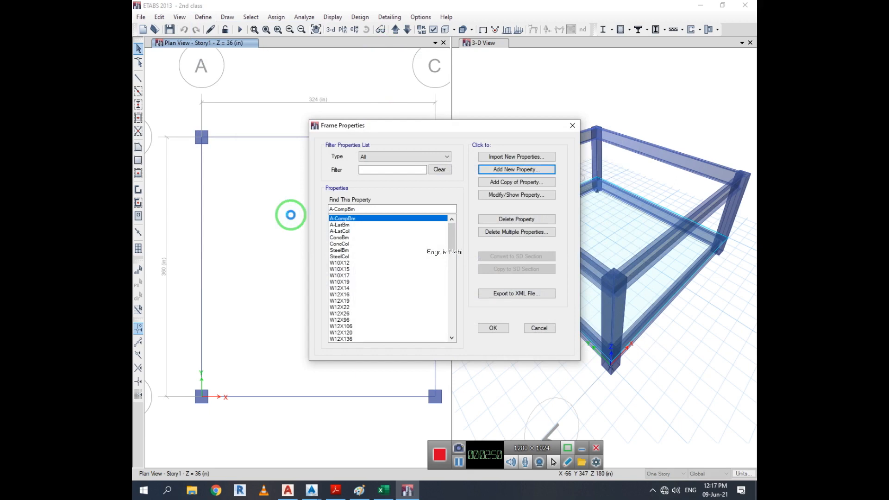
click(489, 169)
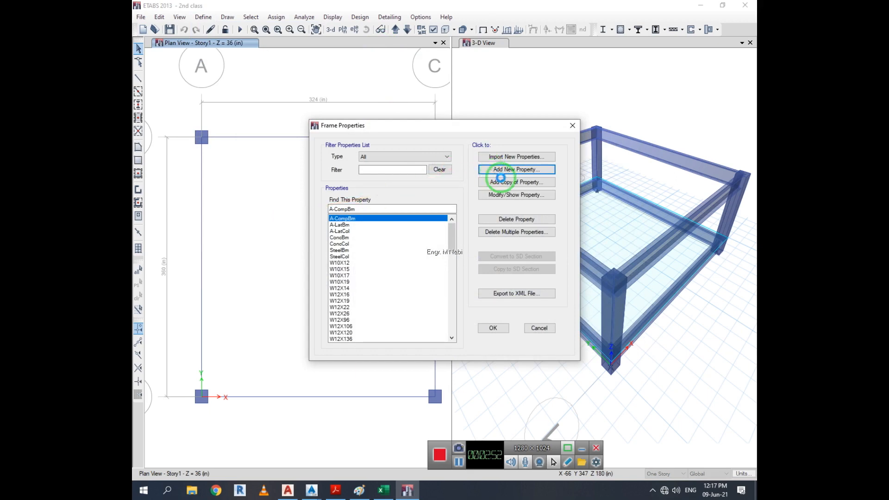
click(501, 178)
click(609, 107)
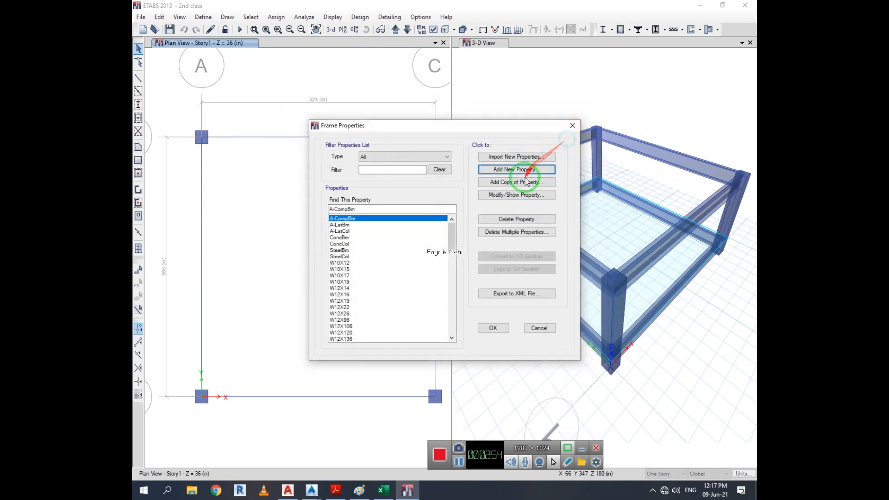
Step: Add a new rectangular concrete frame section property named Col12x12
click(527, 169)
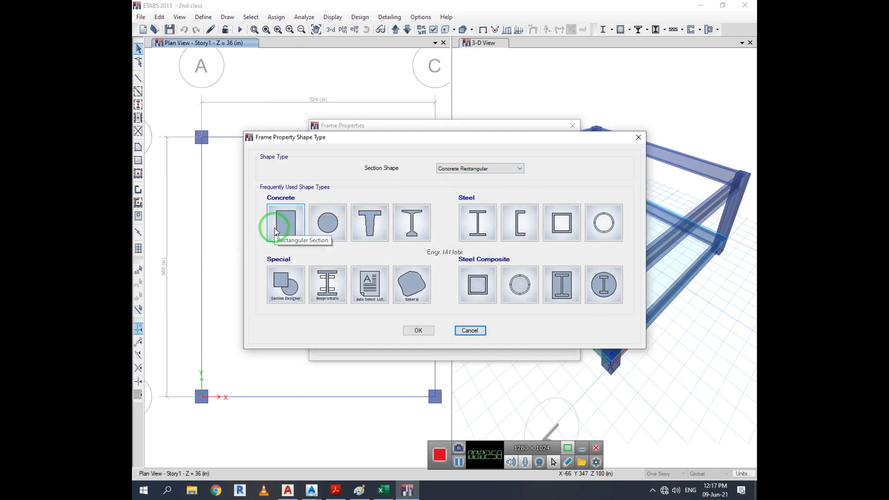
click(279, 228)
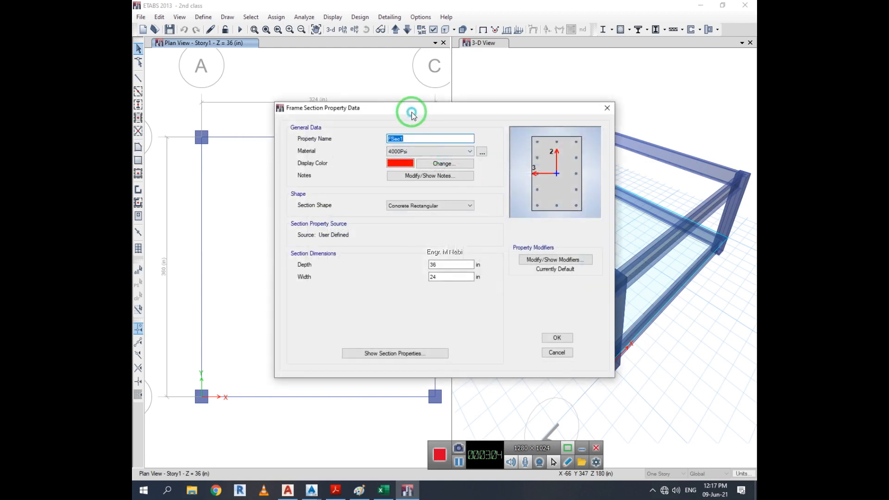
drag(412, 113, 387, 115)
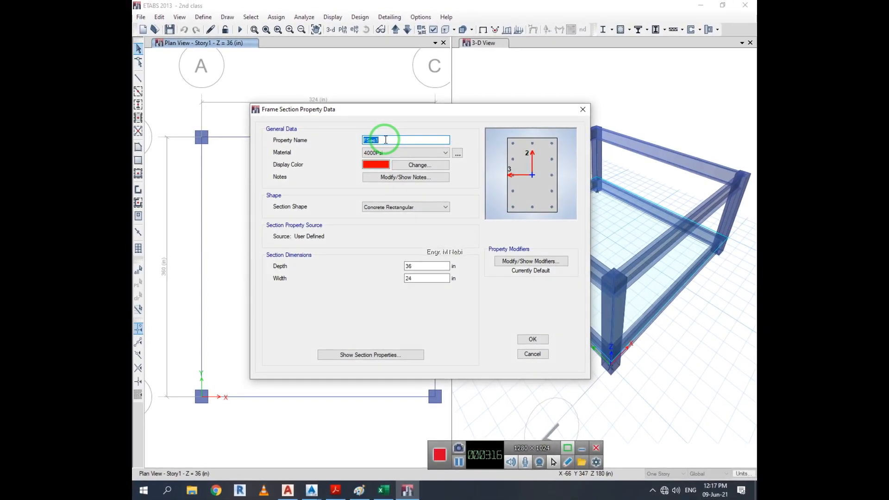
text(Col12x12)
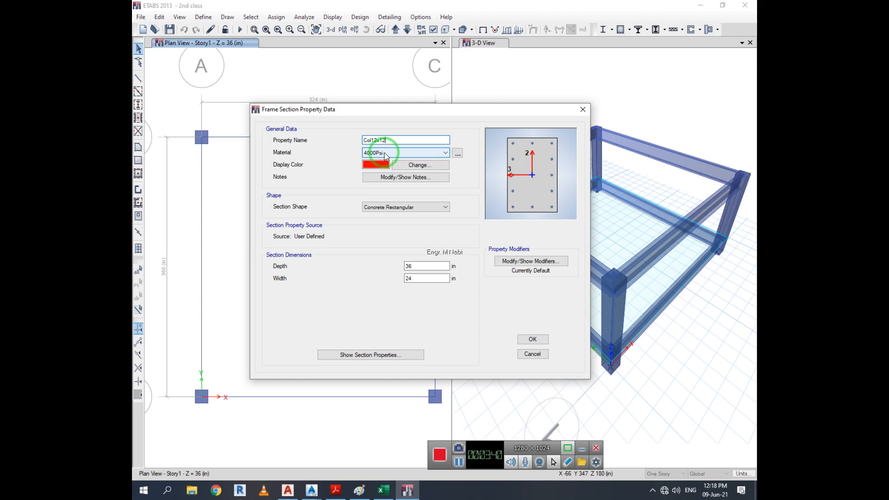
Step: Check the materials available for the Col12x12 section and leave its material at 4000Psi
click(388, 153)
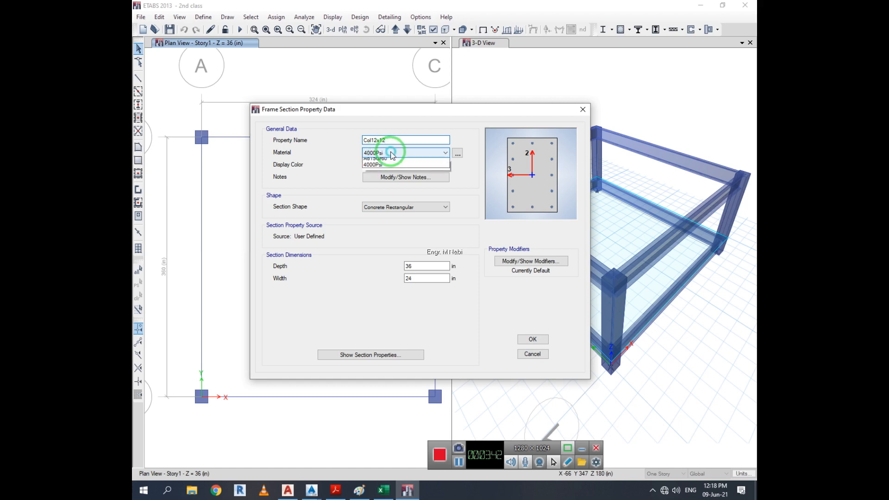
click(392, 153)
click(457, 153)
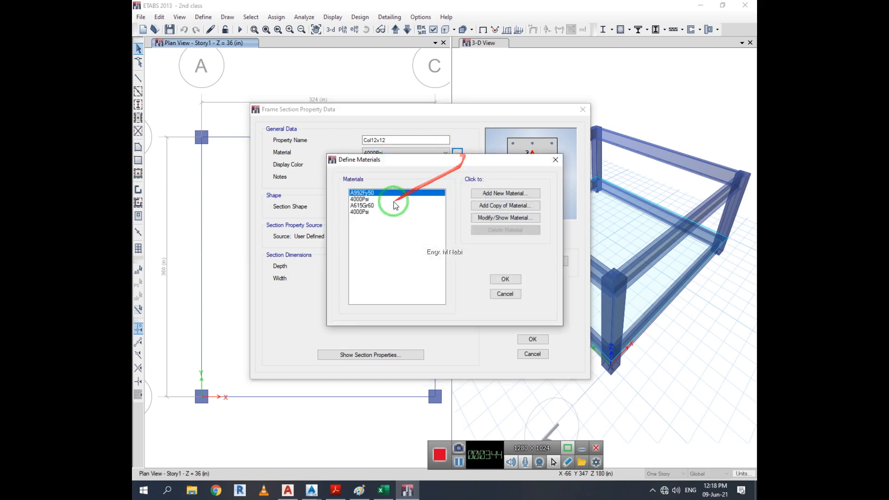
click(363, 199)
click(555, 161)
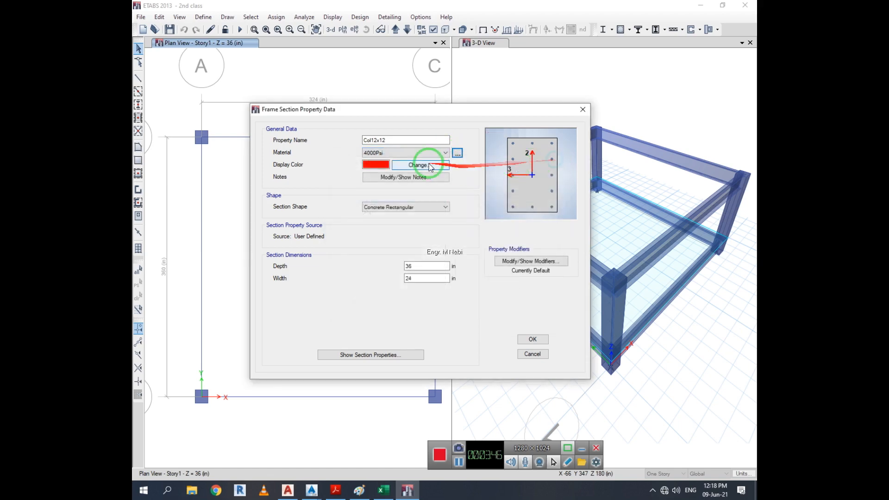
Step: Examine the 4000Psi material's properties and design data with its type switched to Concrete, and leave the material definitions without saving
click(457, 153)
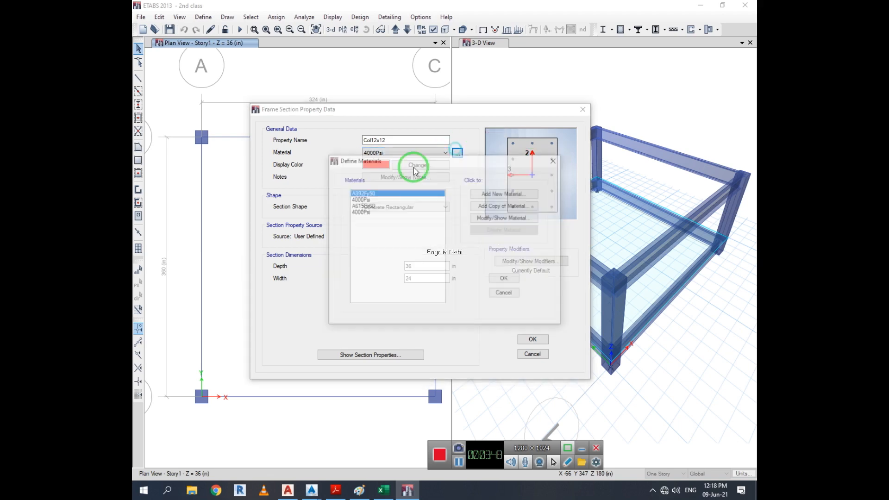
click(363, 199)
click(488, 221)
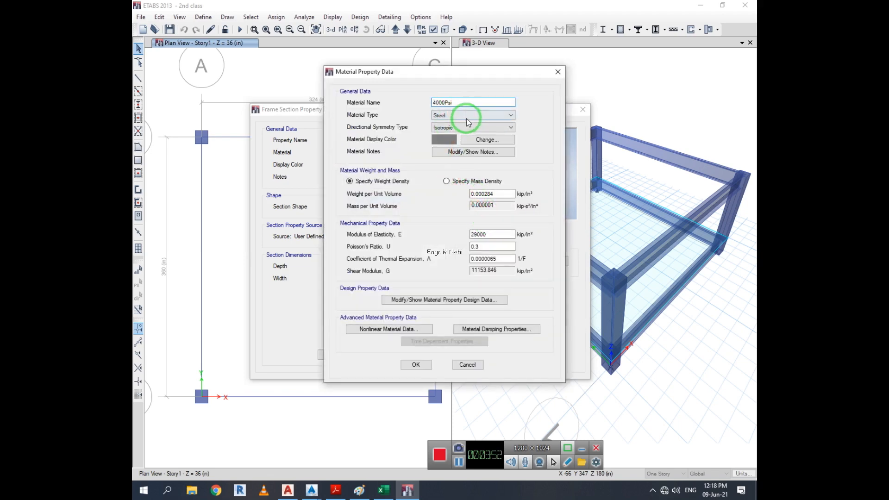
click(463, 115)
click(458, 129)
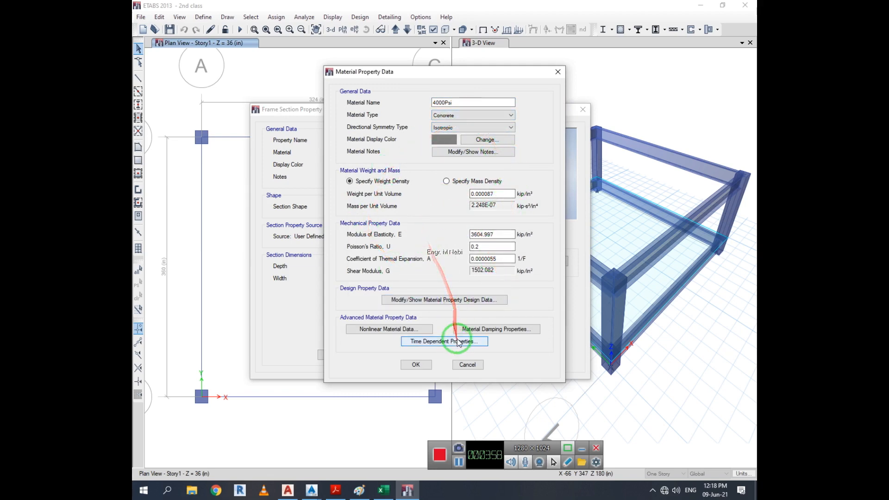
click(452, 300)
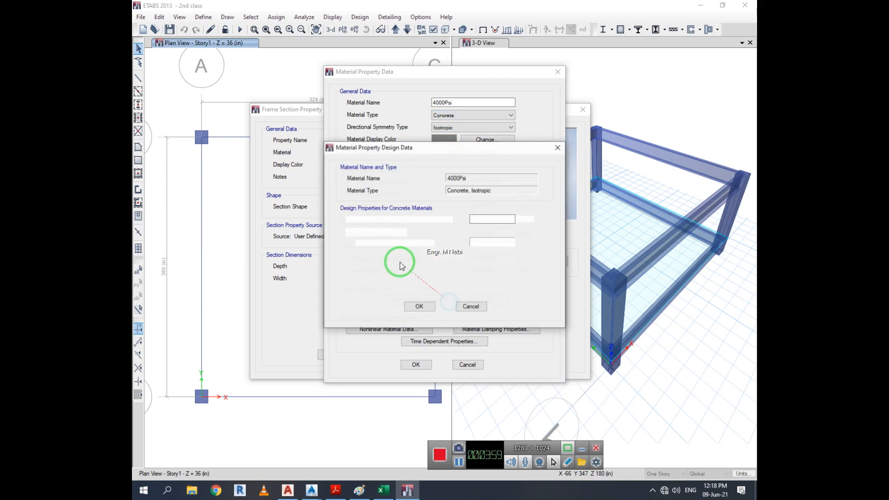
click(557, 147)
click(465, 364)
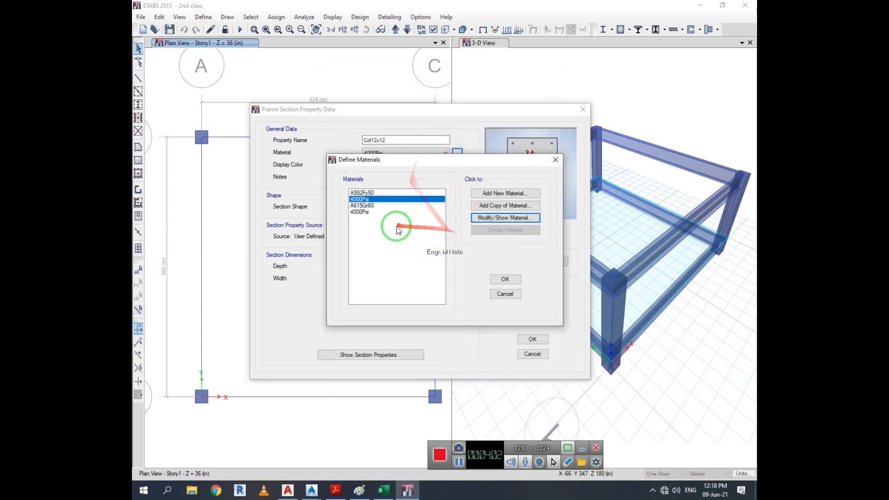
click(505, 293)
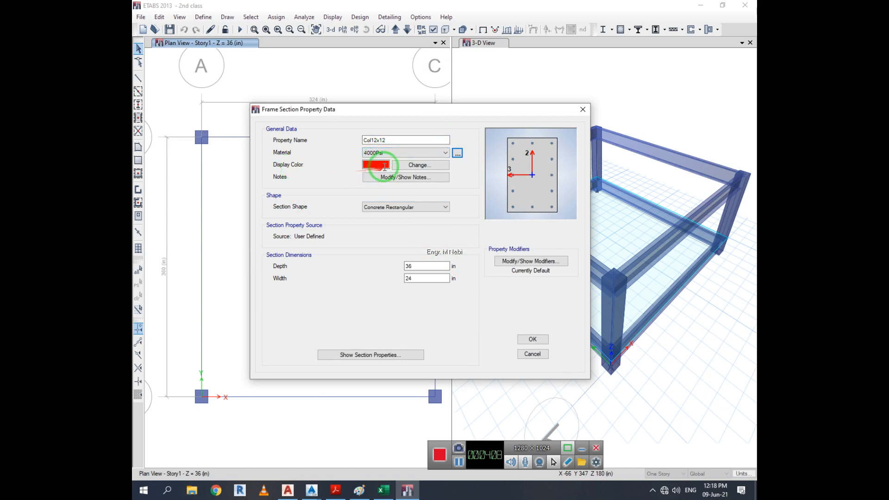
Step: Change the display color of the Col12x12 section to green
click(411, 166)
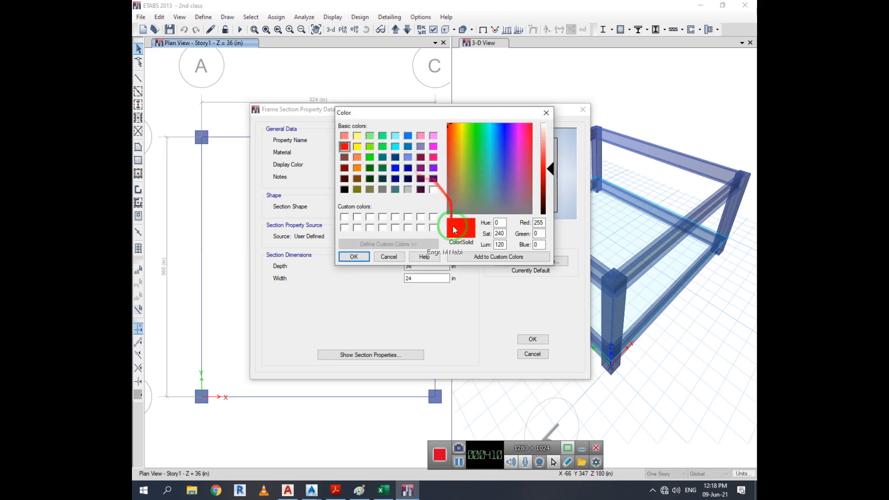
click(353, 256)
click(369, 157)
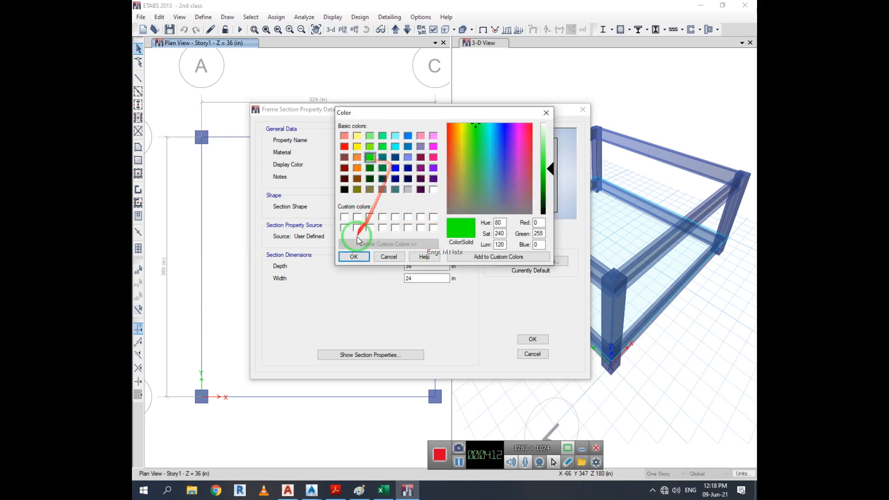
click(355, 256)
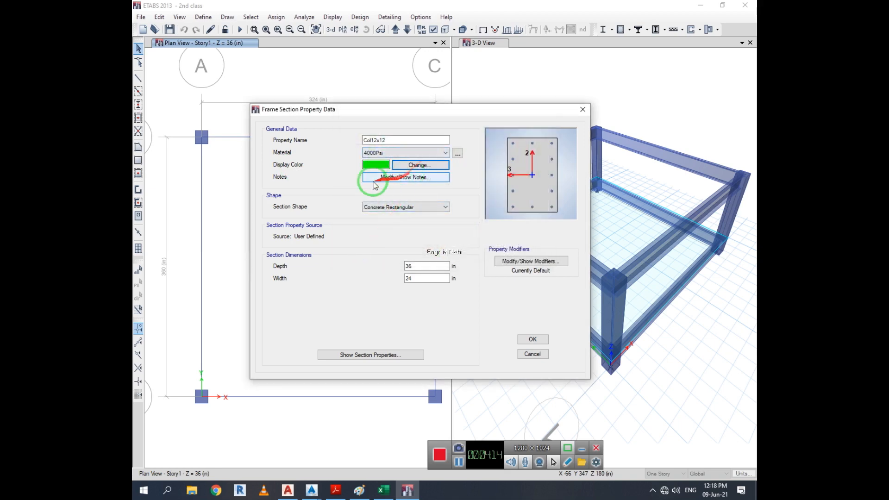
Step: Look at the section's notes and the available section shapes, keeping Concrete Rectangular
click(404, 178)
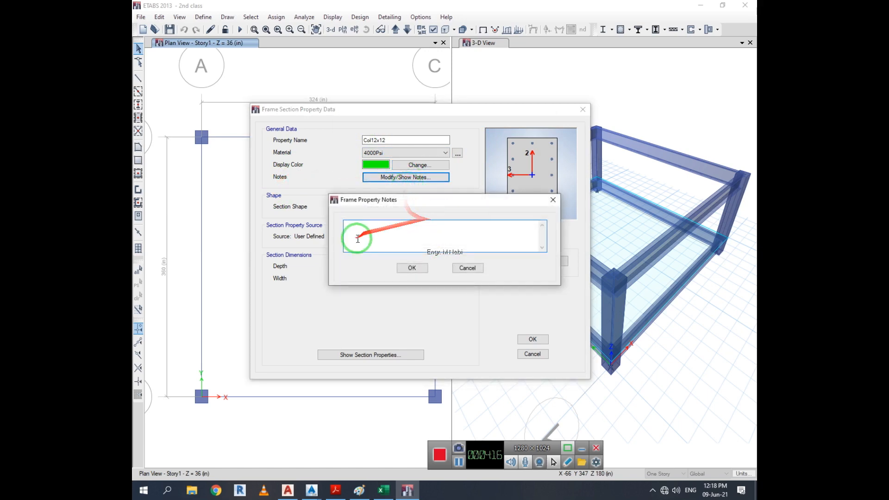
click(466, 268)
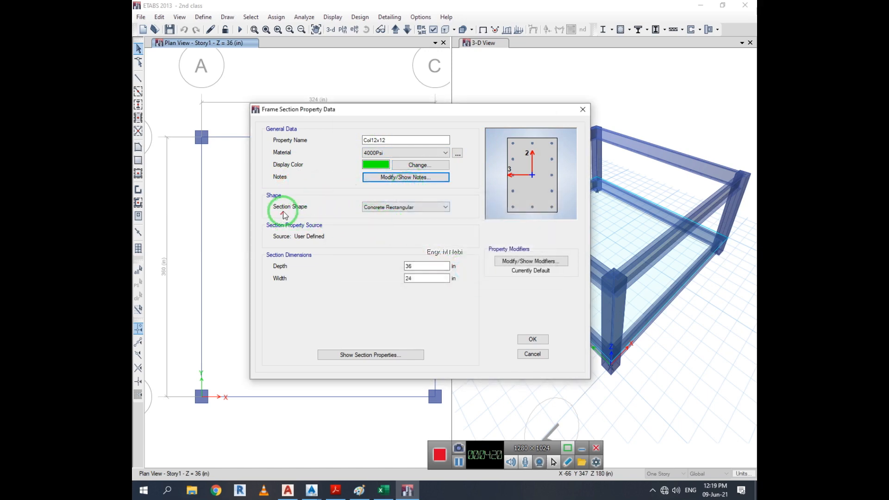
click(401, 209)
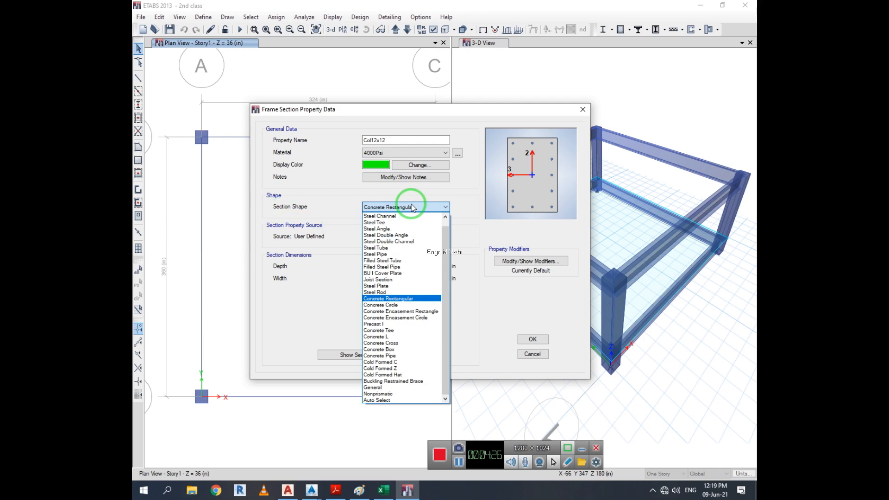
click(412, 207)
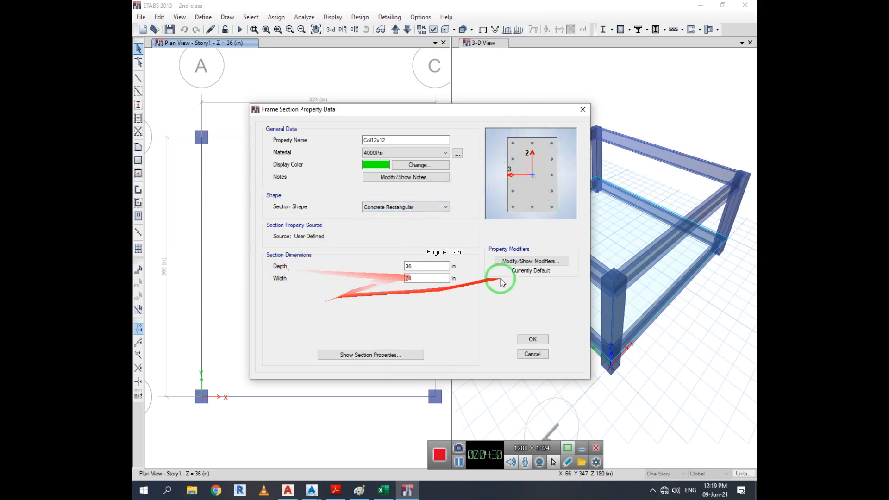
Step: Set both the depth and the width of the Col12x12 section to 12 in
drag(423, 268, 397, 268)
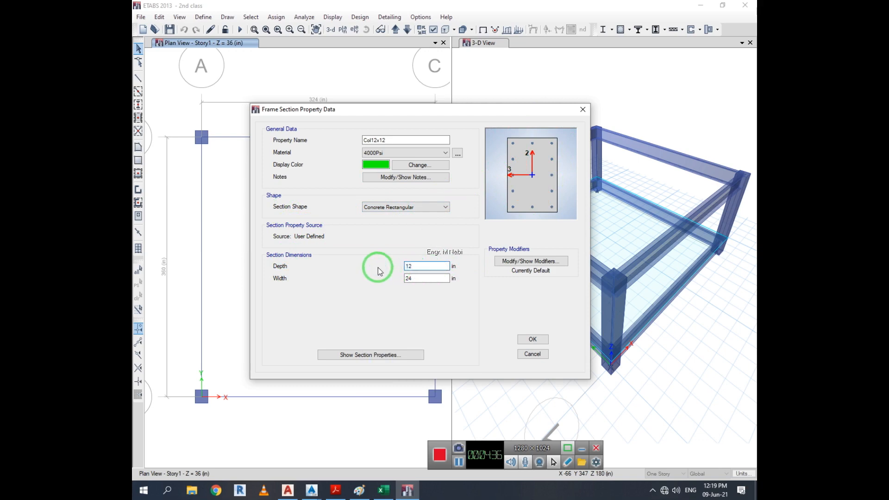
key(Tab)
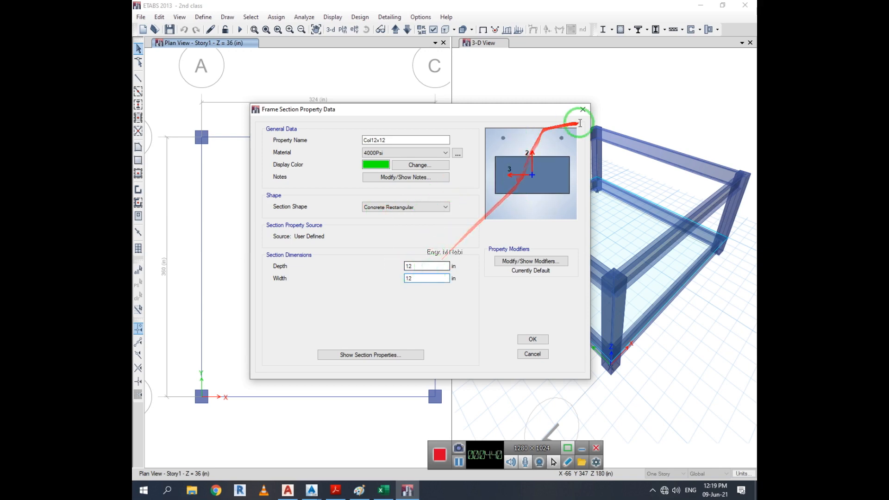
click(439, 268)
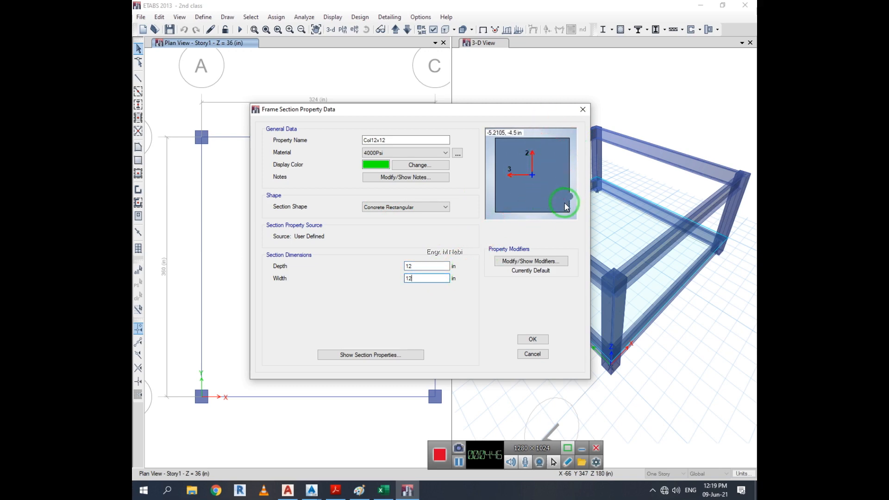
Step: Review the property and stiffness modification factors of Col12x12 and accept the default values
click(528, 261)
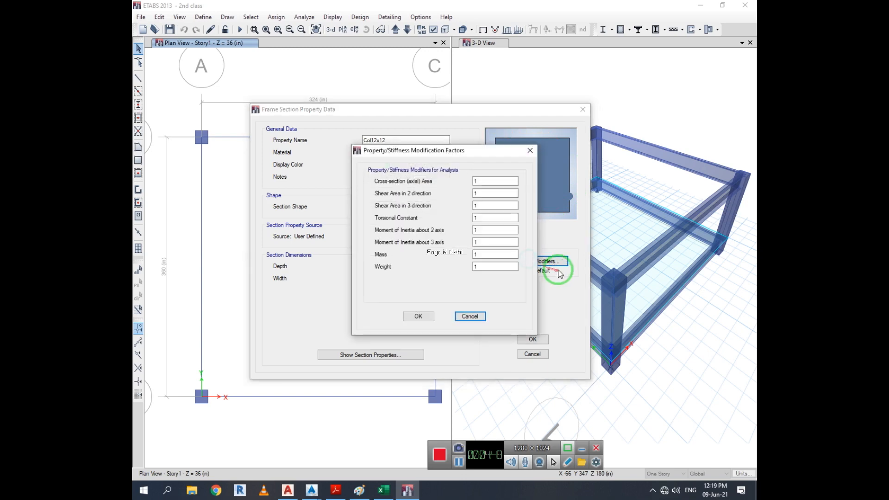
drag(456, 148, 383, 163)
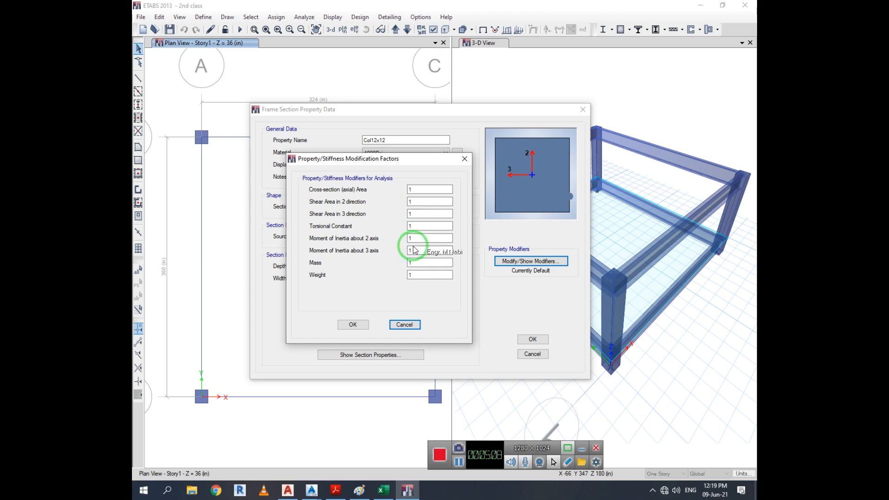
click(359, 323)
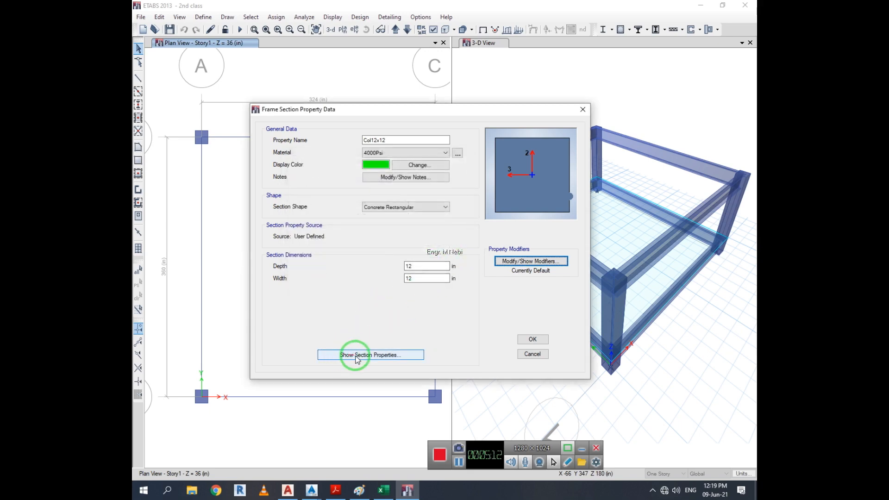
Step: Examine the calculated section properties of Col12x12, such as area, moments of inertia and section moduli
click(368, 355)
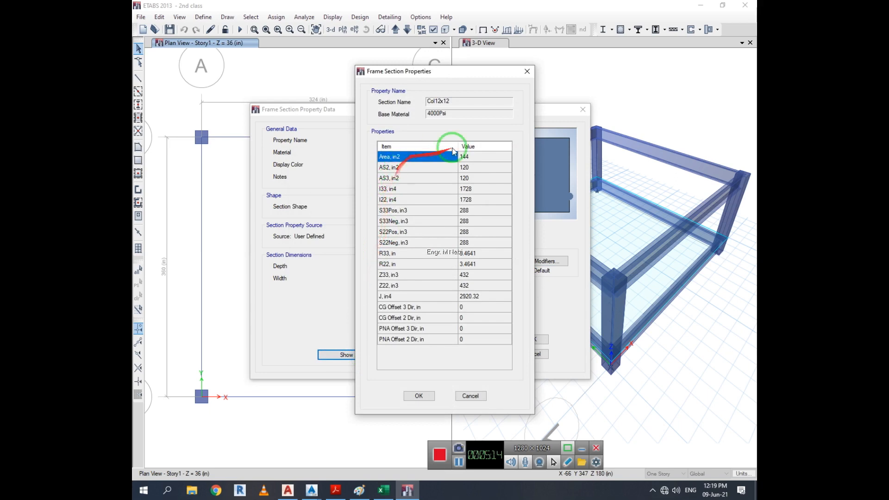
drag(456, 71, 275, 64)
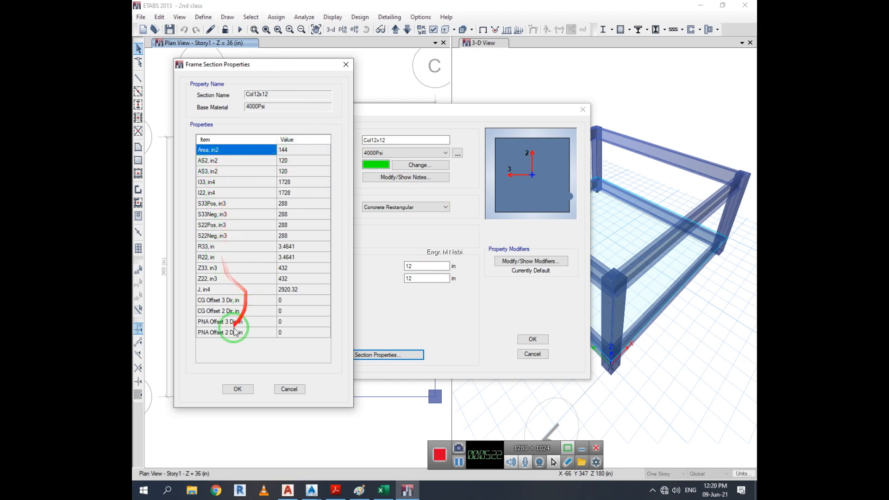
drag(240, 390, 239, 359)
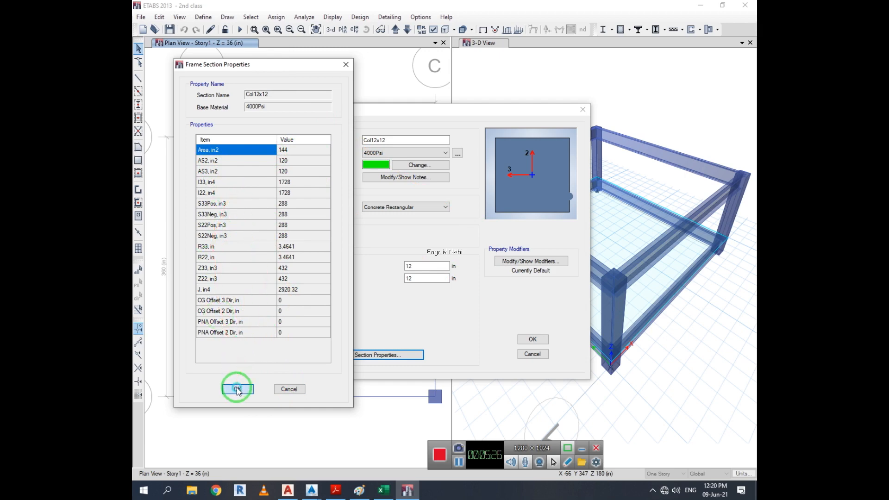
click(237, 390)
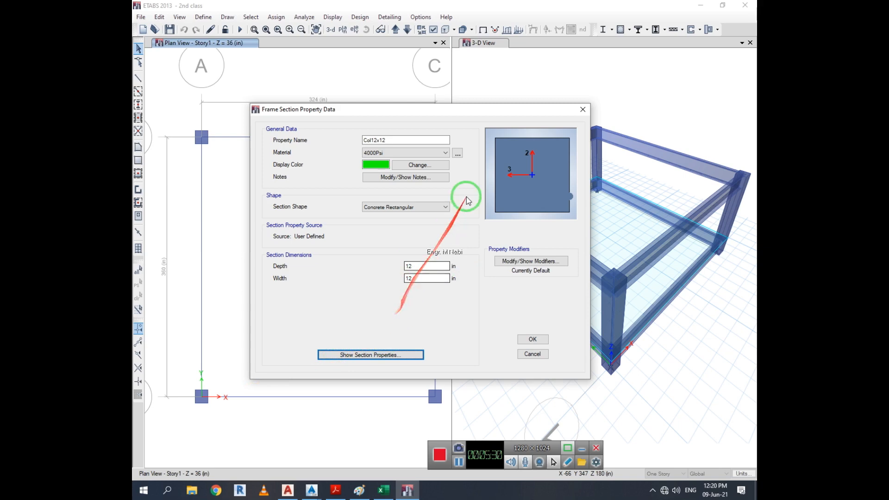
Step: Recheck the shape options, modifiers, section properties and notes of Col12x12, and accept the section definition
click(445, 207)
click(437, 207)
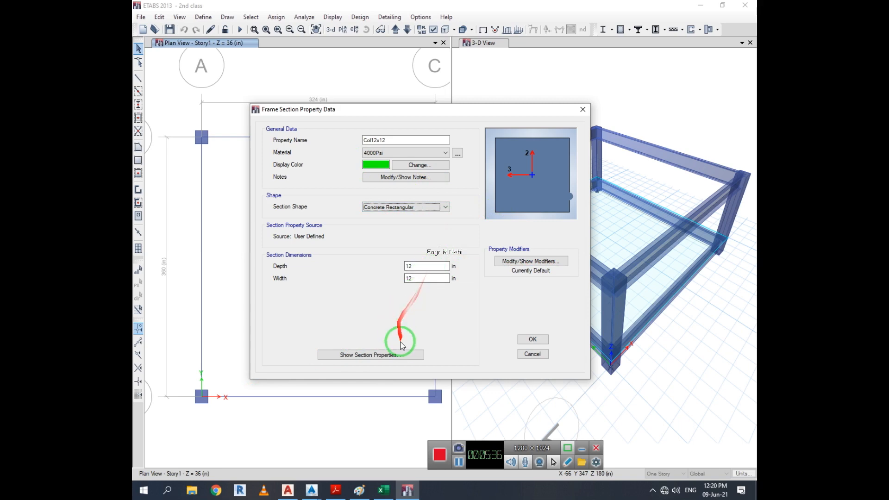
click(530, 262)
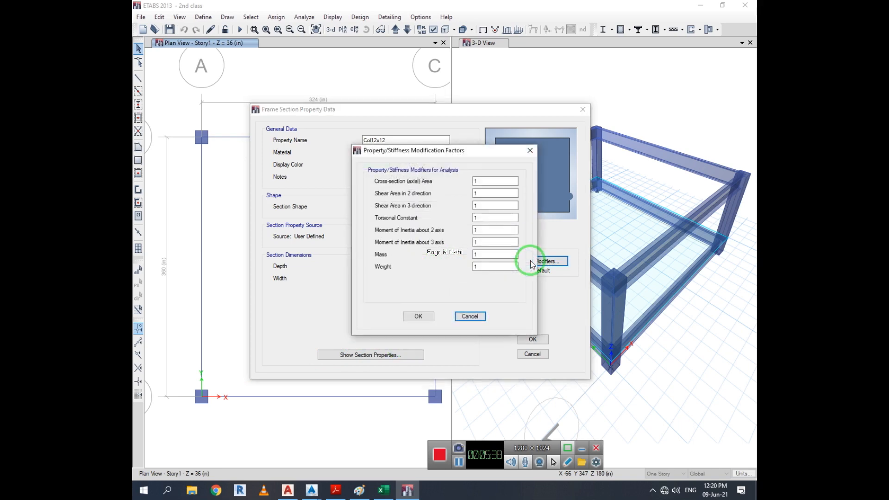
click(468, 315)
click(377, 355)
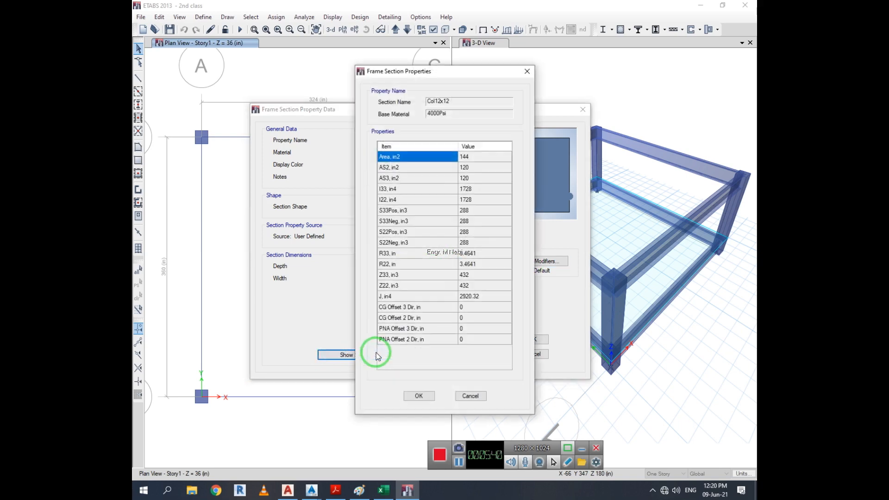
click(470, 396)
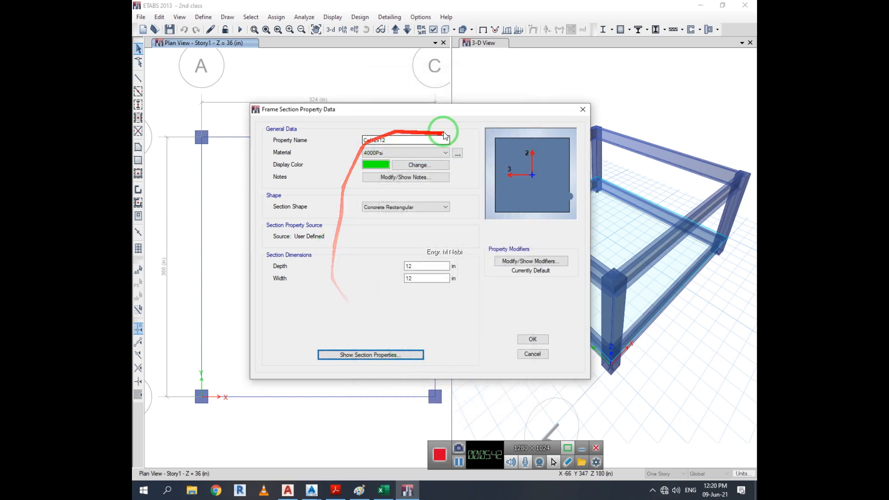
click(416, 177)
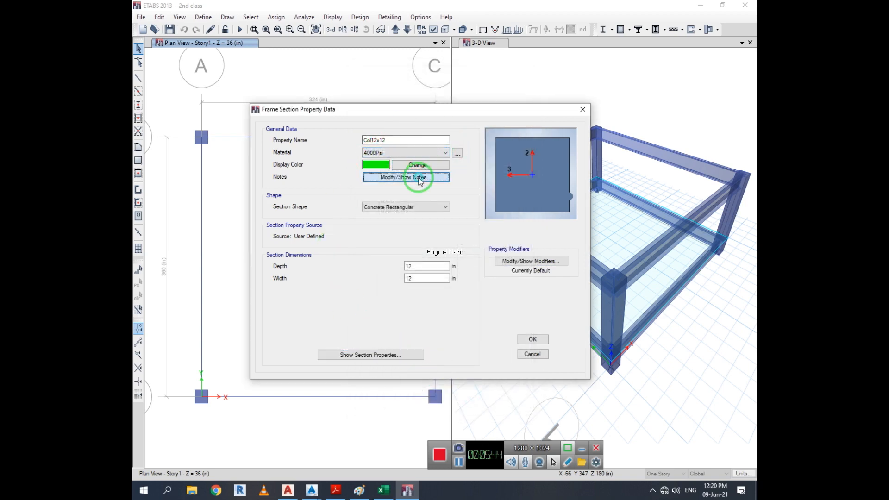
click(553, 199)
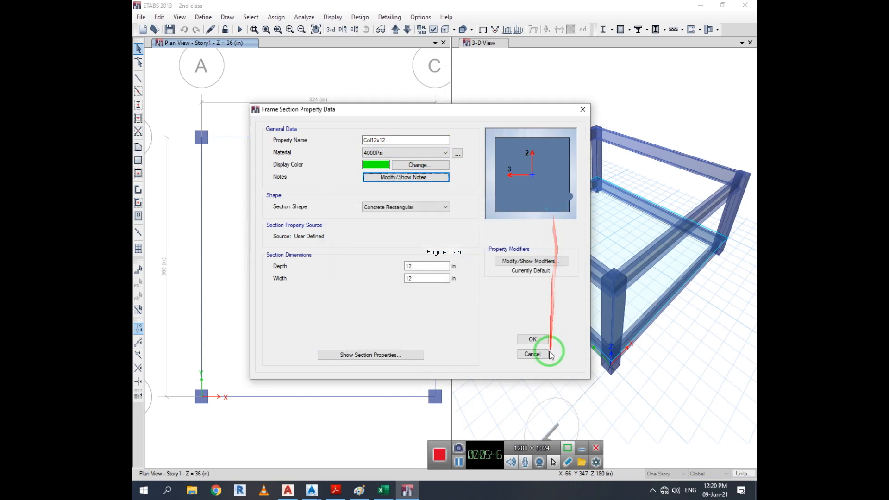
click(532, 339)
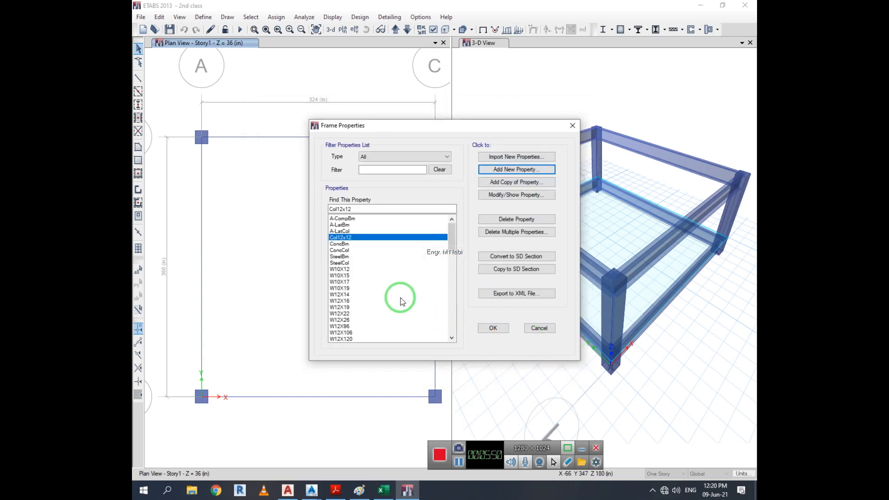
Step: Review the display colour options, modification factors and section properties of a new rectangular concrete section, and discard it
click(540, 173)
click(294, 215)
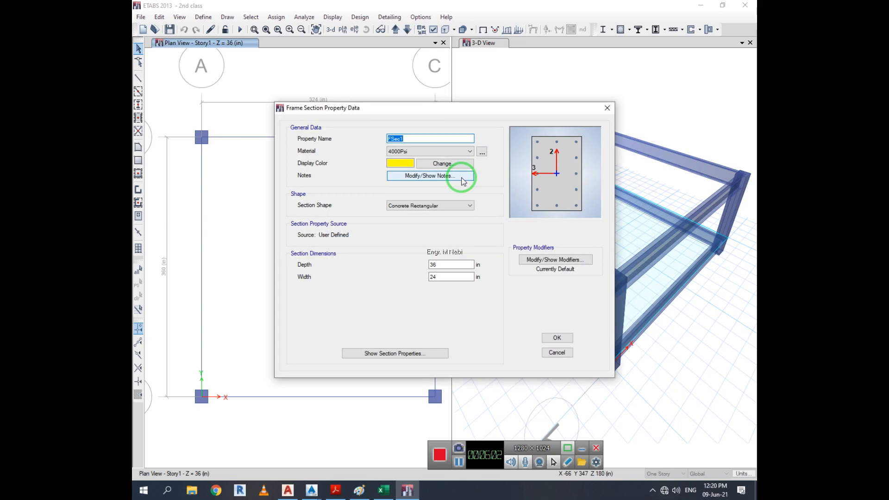
click(442, 164)
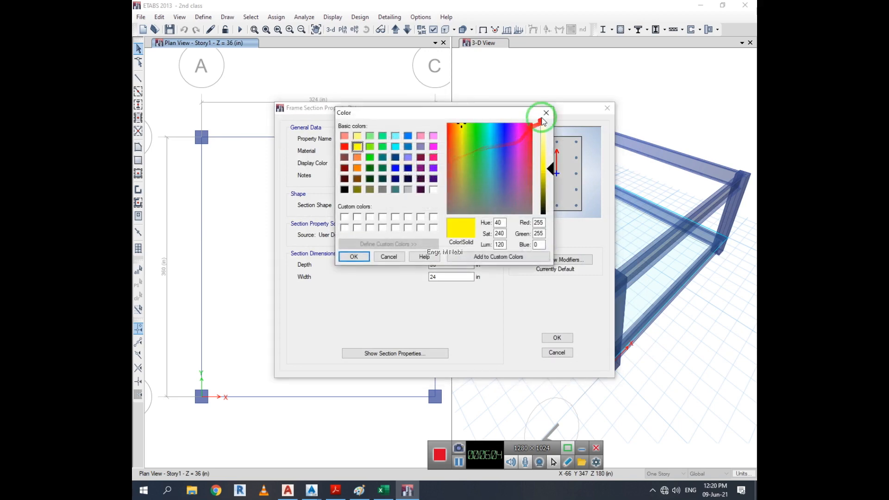
click(542, 114)
click(537, 259)
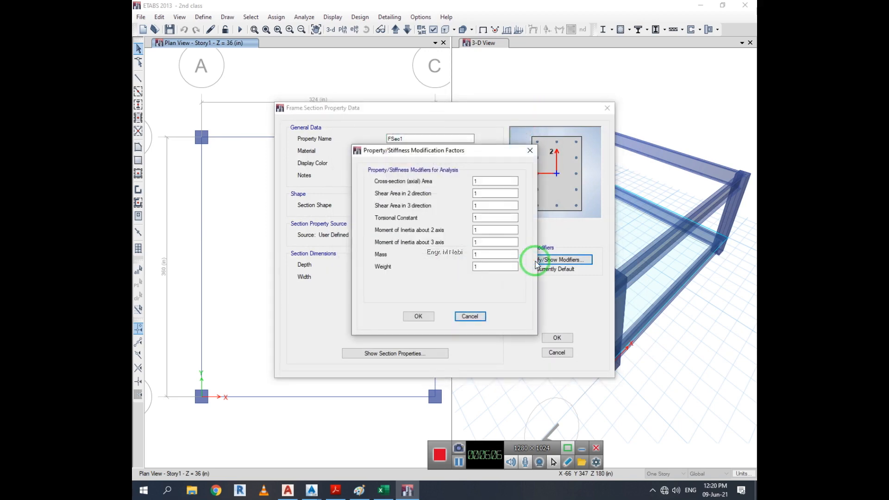
click(479, 316)
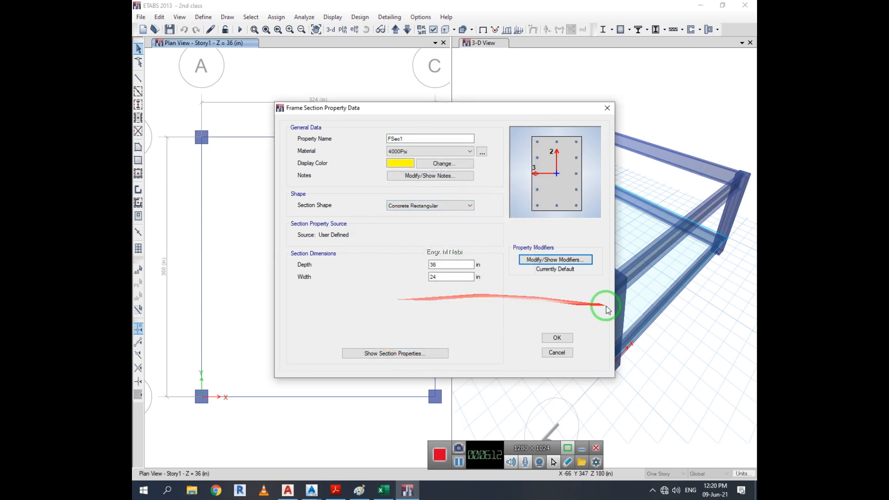
click(408, 353)
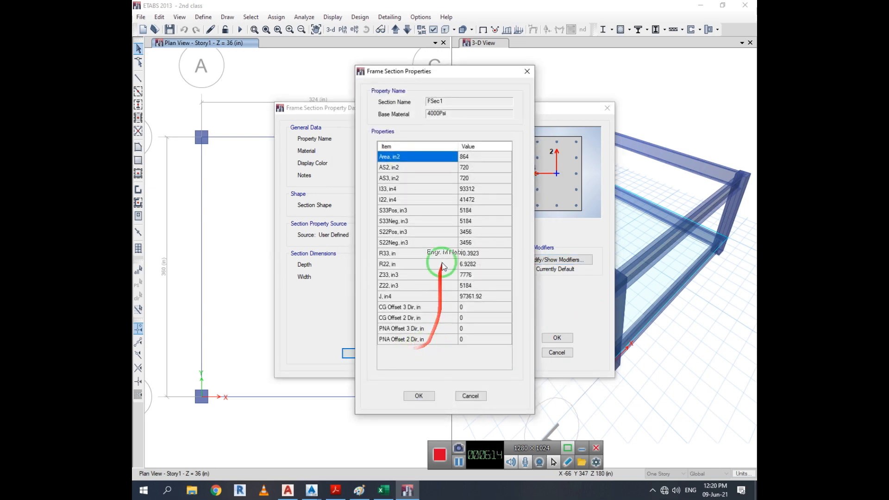
click(470, 396)
click(556, 352)
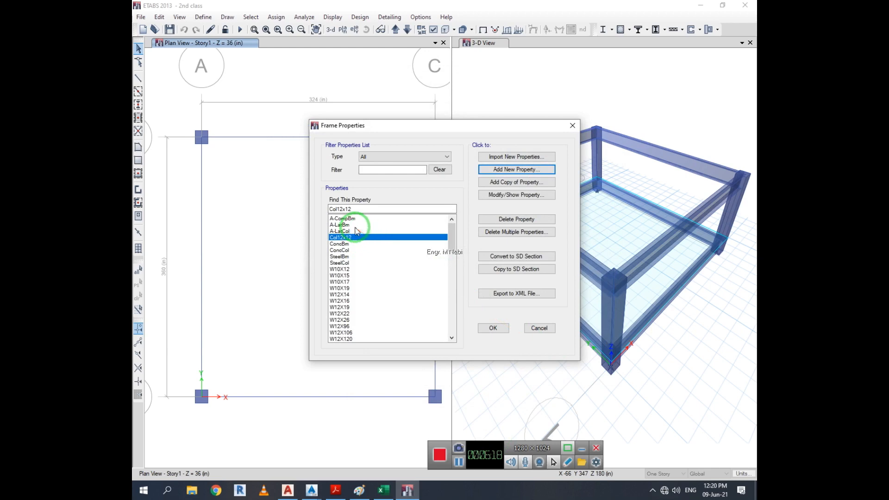
Step: Look through the list of predefined frame sections and examine the auto select definition of A-LatCol without changing it
click(356, 224)
click(356, 231)
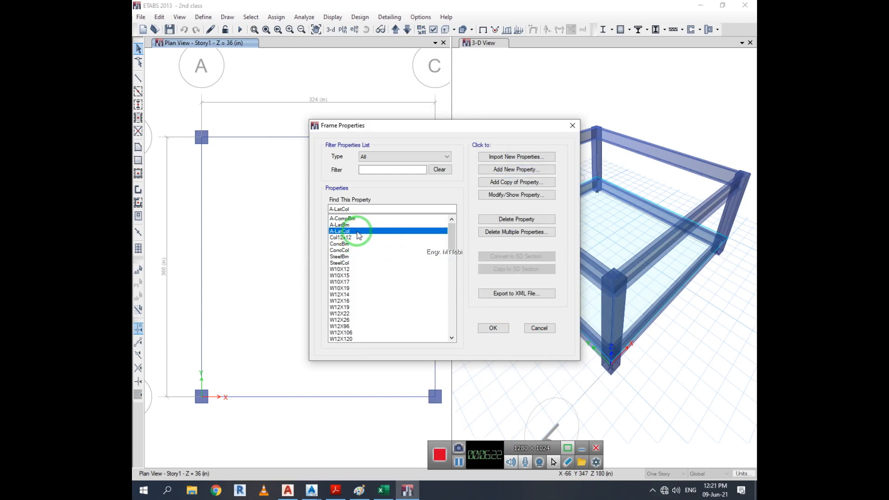
scroll(360, 239, down, 15)
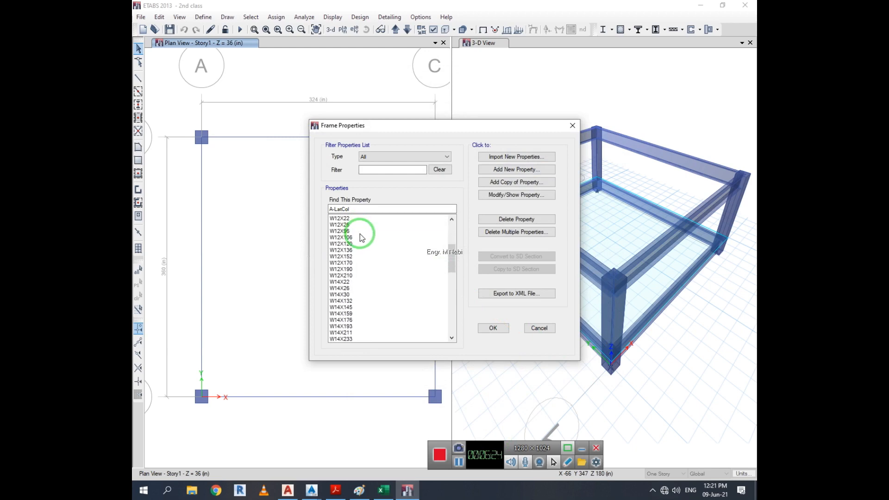
scroll(363, 244, down, 12)
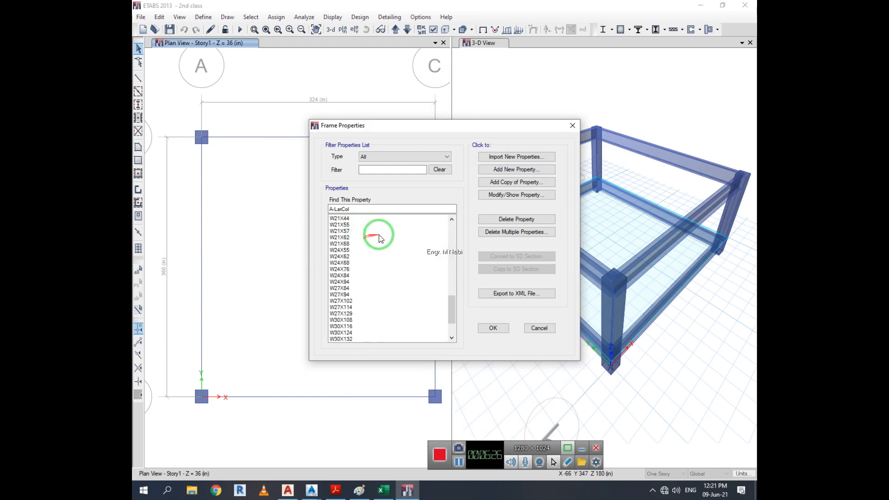
scroll(385, 259, up, 20)
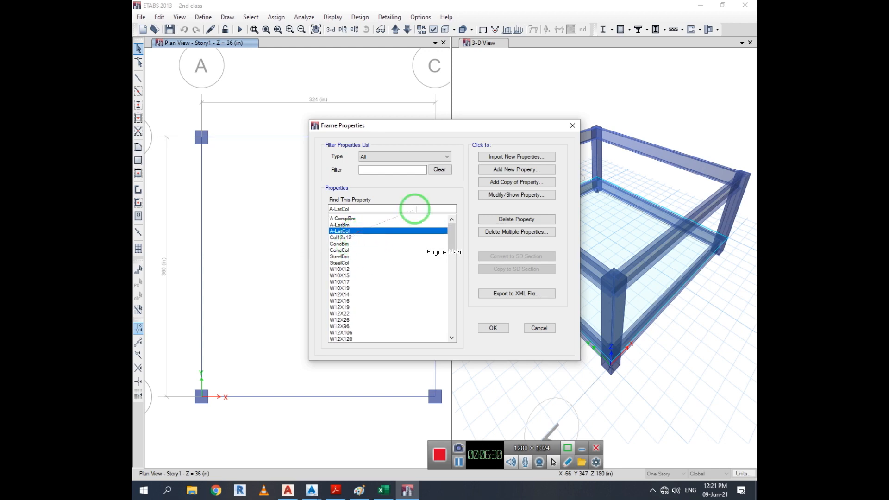
click(535, 195)
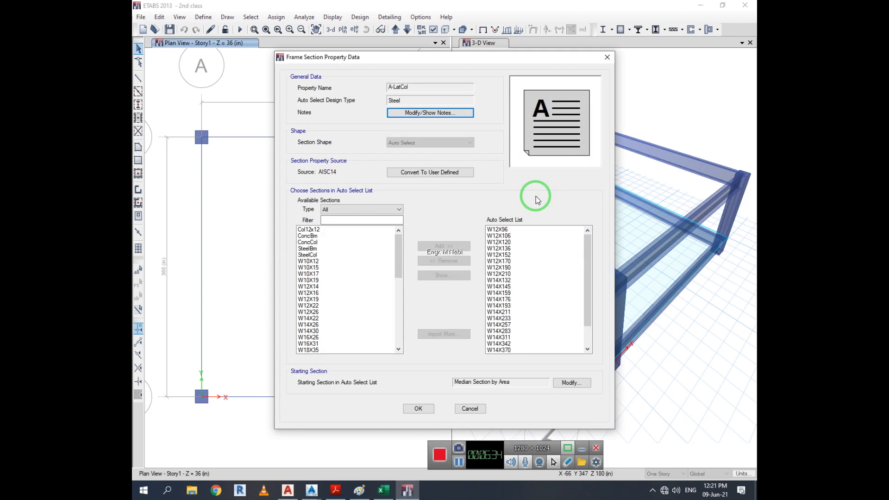
click(309, 230)
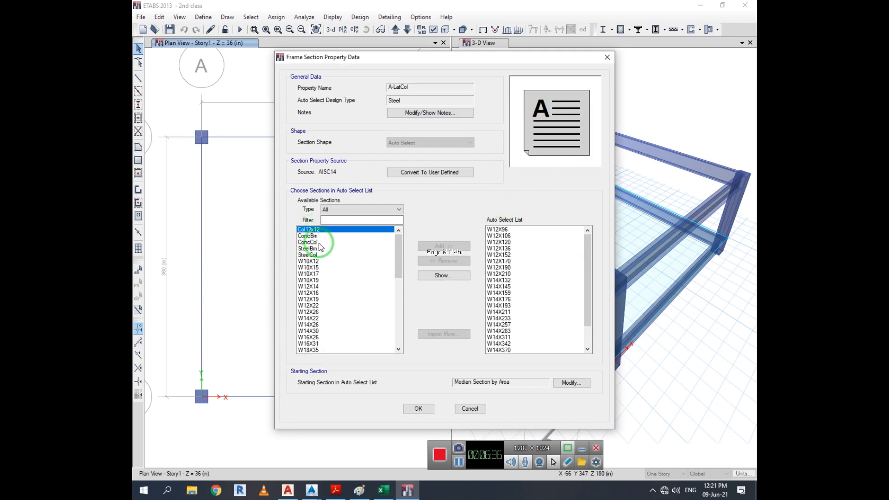
click(468, 408)
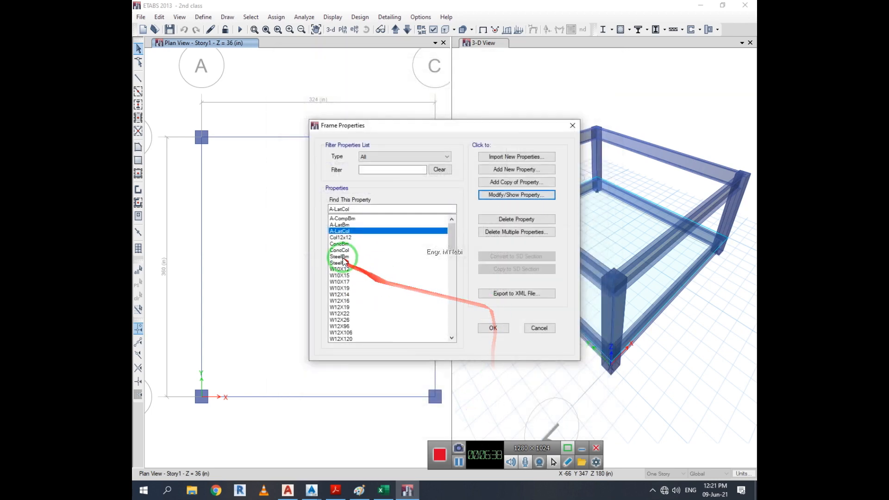
Step: Create a rectangular concrete section named BEAM18x12 with depth 18 in and width 12 in, keeping the default modification factors
click(527, 175)
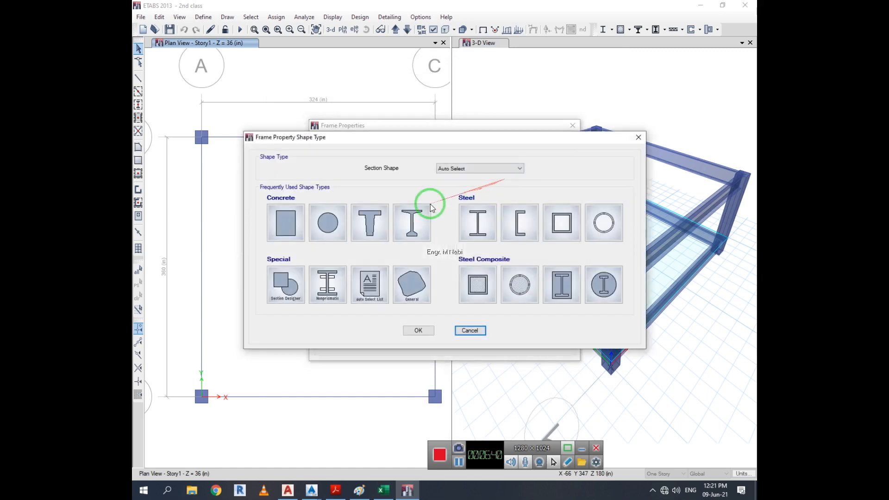
click(285, 223)
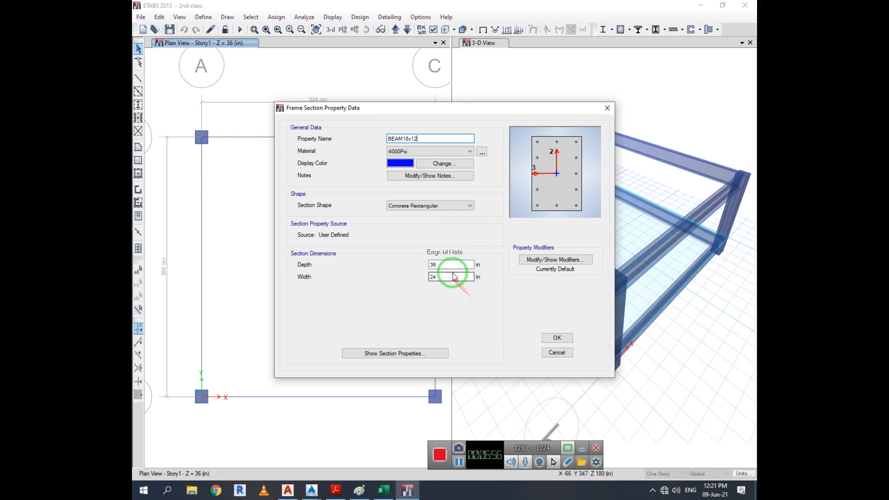
drag(440, 265, 414, 263)
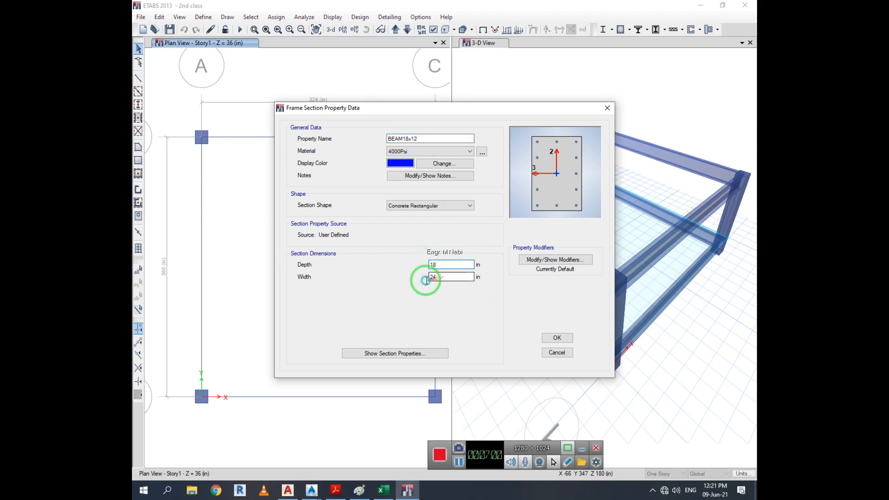
drag(444, 278, 417, 275)
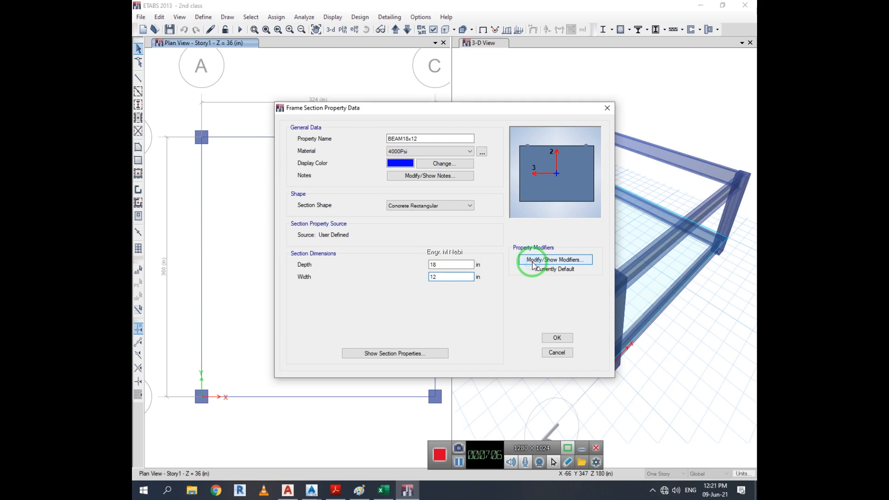
click(557, 262)
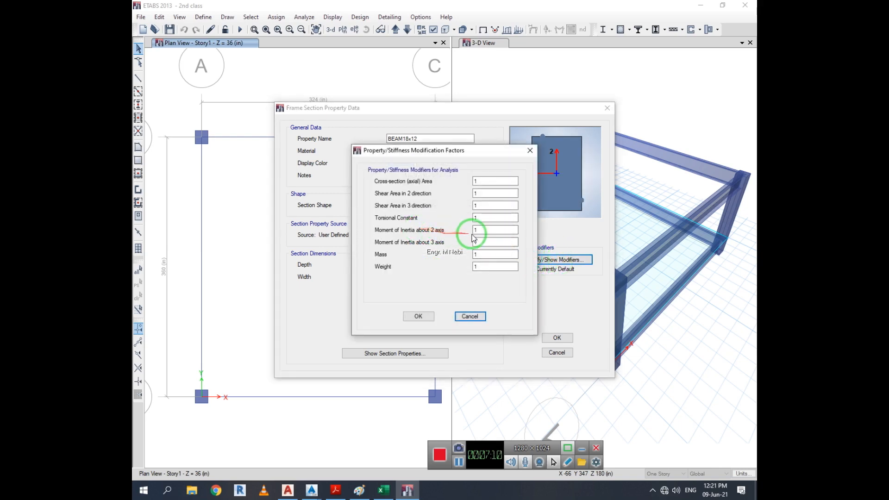
click(430, 316)
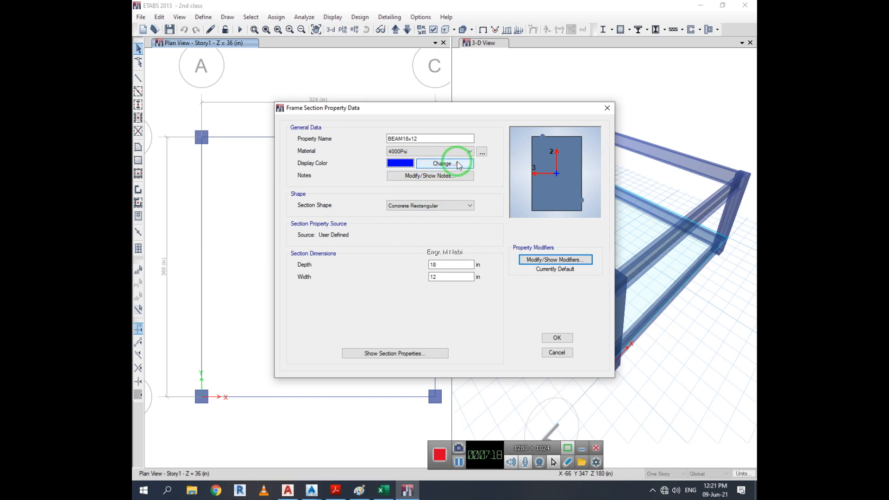
Step: Inspect the property data of the first 4000Psi material without changes, and accept the BEAM18x12 section definition
click(482, 153)
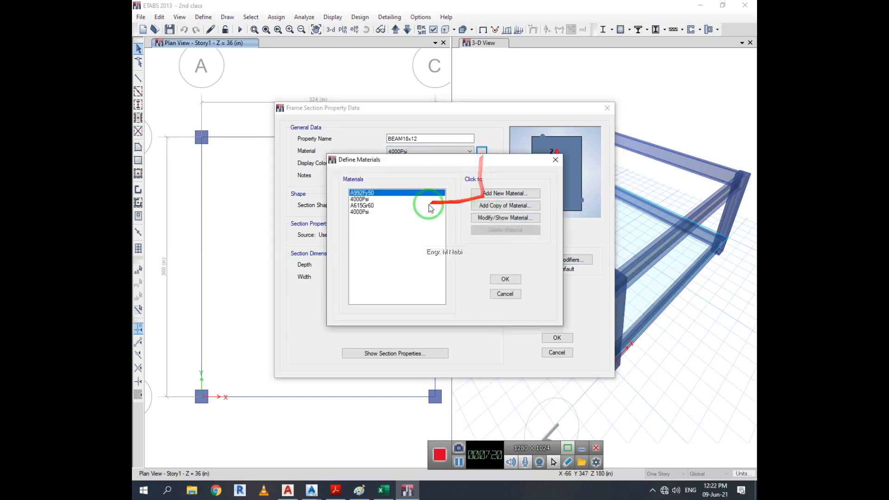
click(362, 199)
click(496, 225)
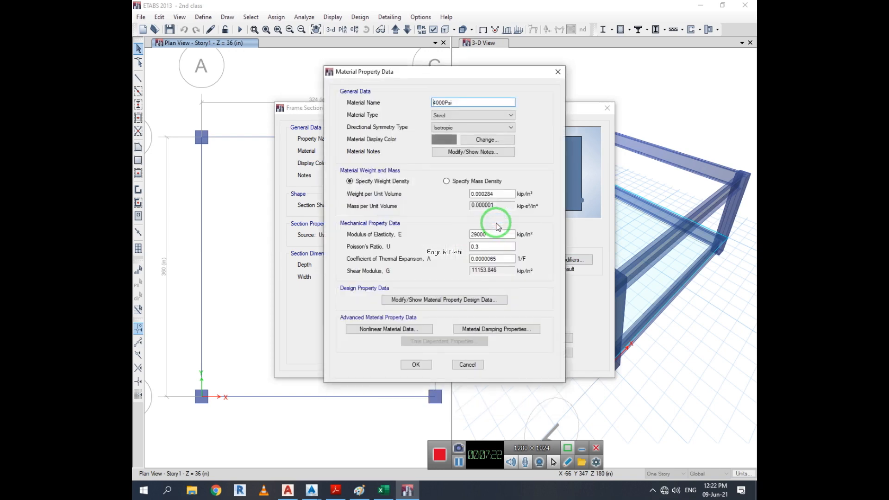
drag(484, 248, 479, 115)
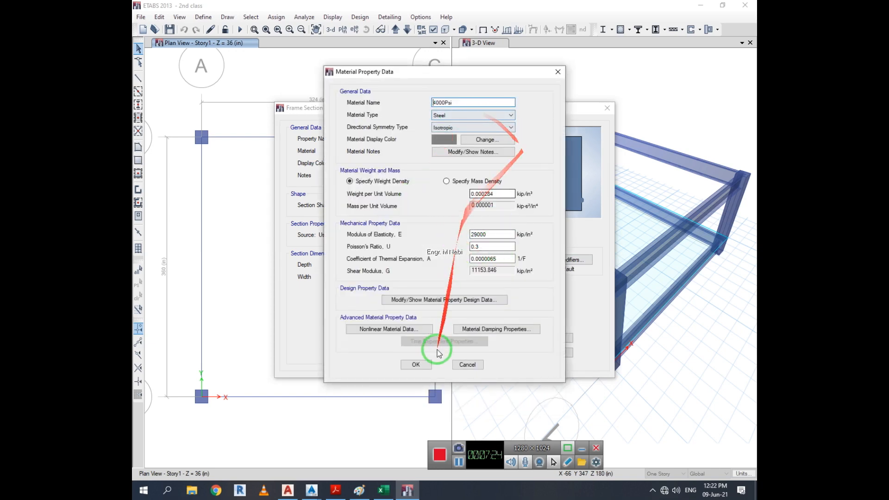
click(467, 364)
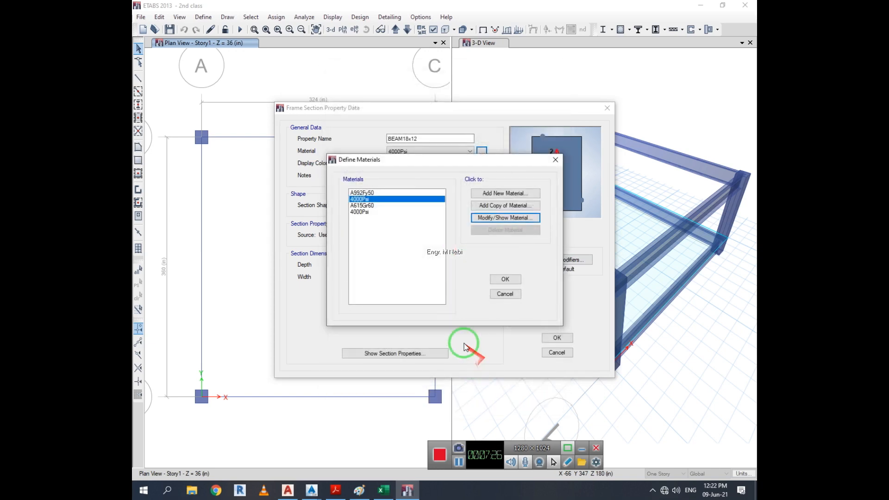
click(504, 279)
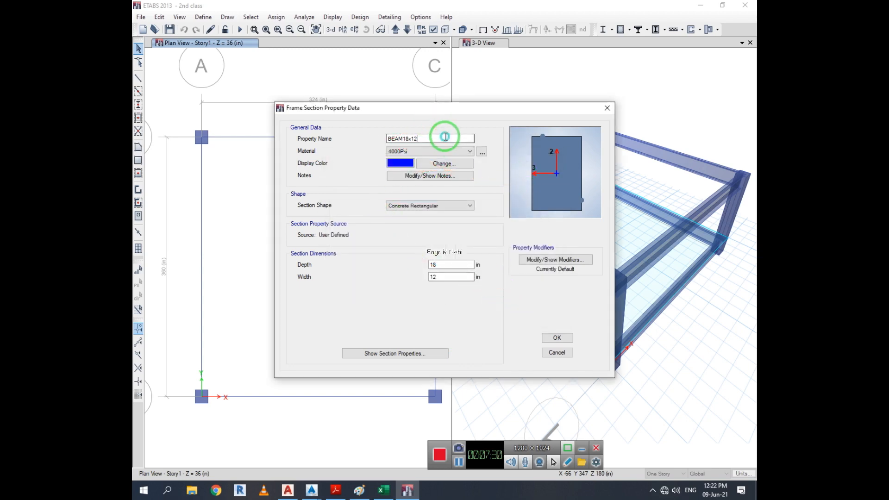
click(556, 339)
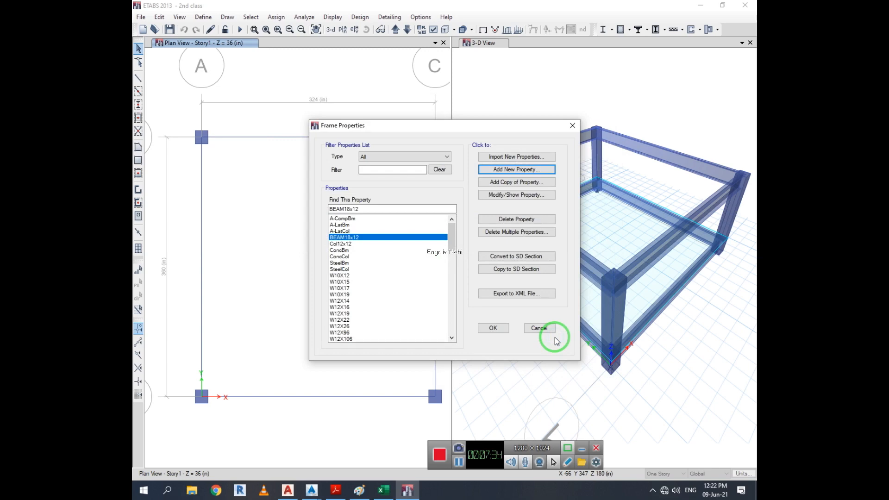
Step: Look over the shape types offered for a new frame section, and confirm the frame property definitions
click(511, 169)
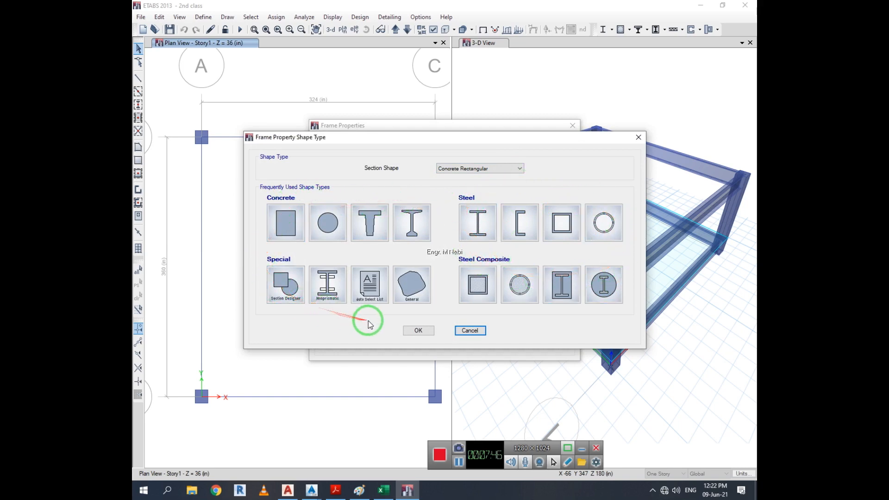
click(470, 330)
click(457, 465)
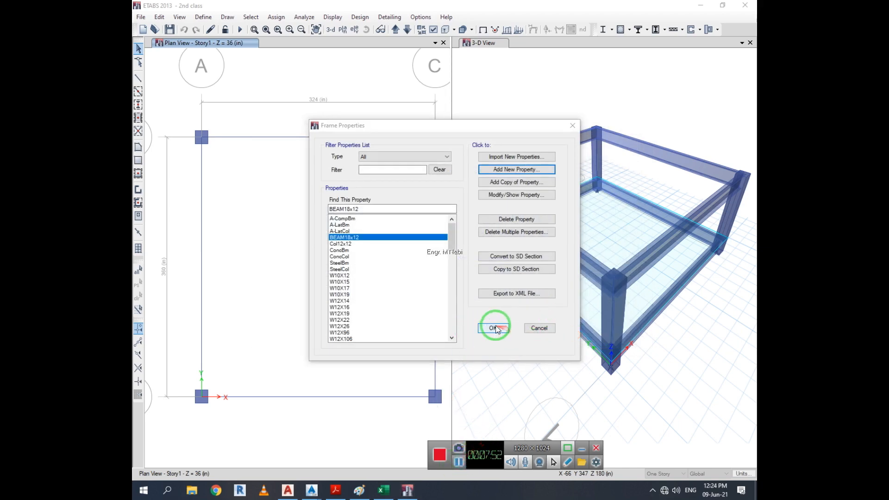
click(494, 328)
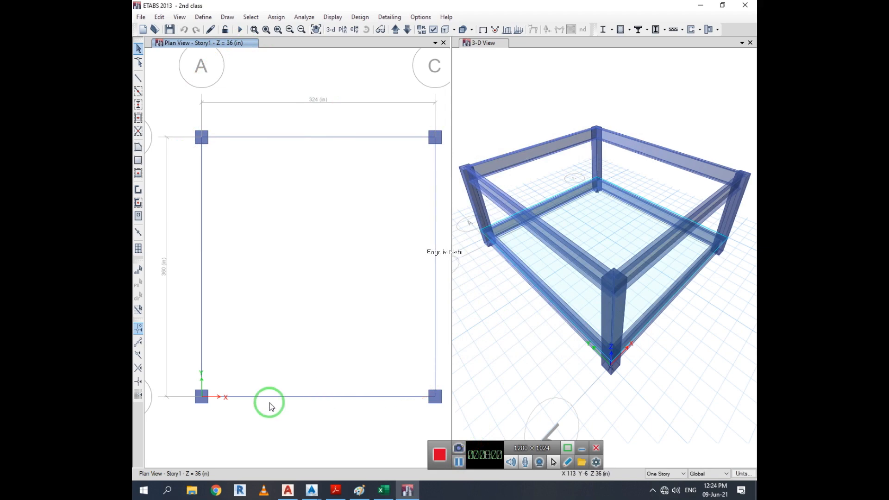
click(203, 140)
right_click(204, 140)
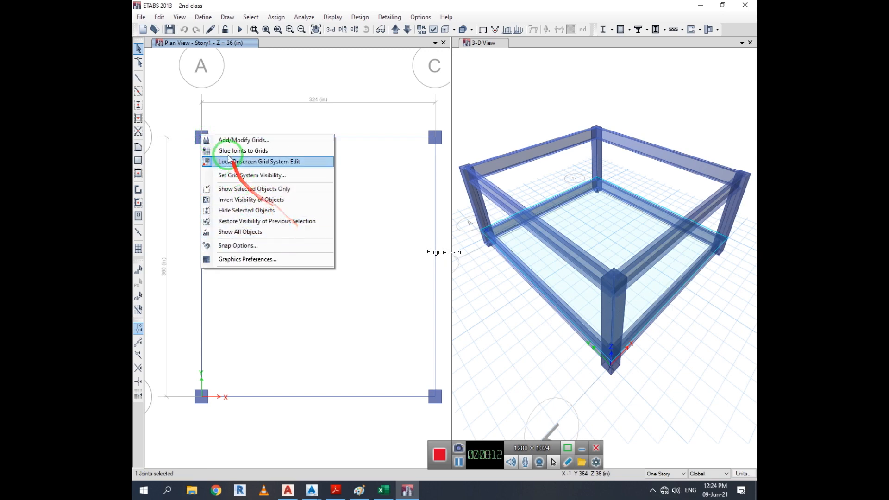
right_click(196, 136)
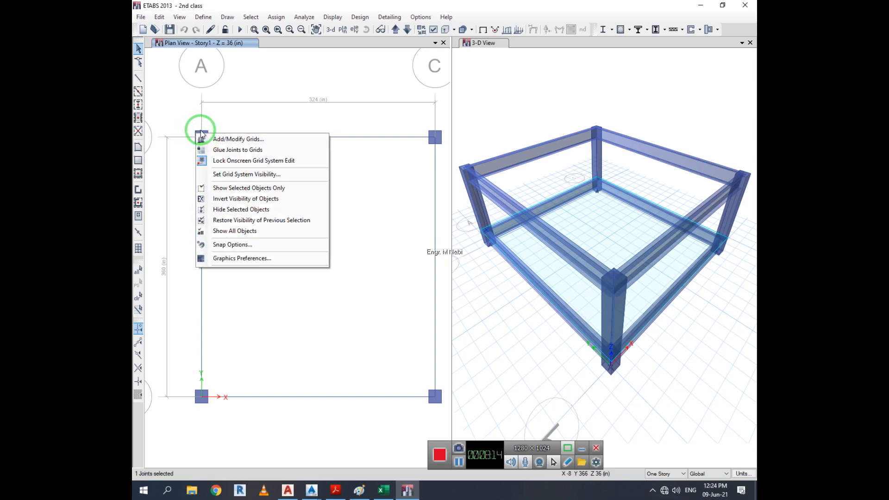
click(356, 181)
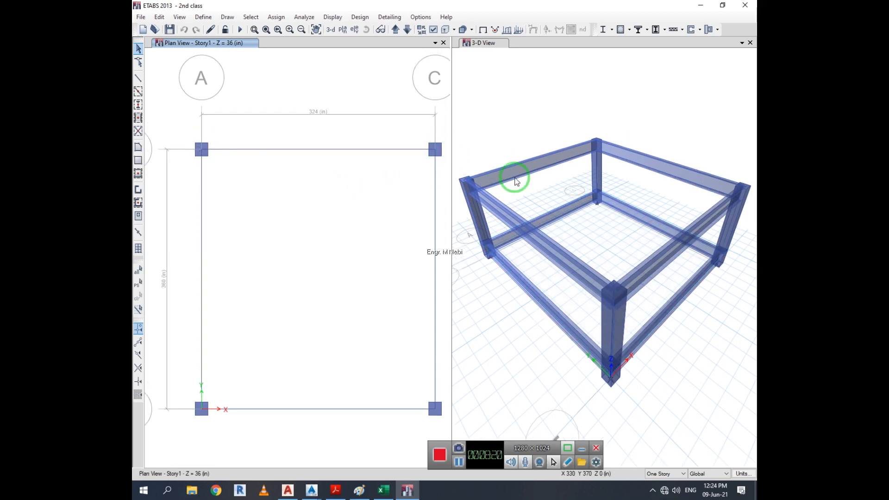
Step: Try to assign the Col12x12 section property to column C4 on Story2 through its column information
click(598, 166)
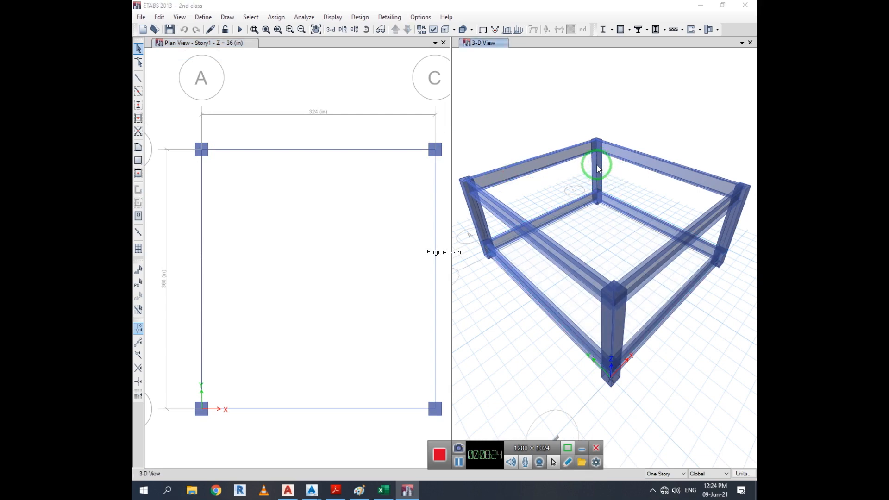
right_click(598, 166)
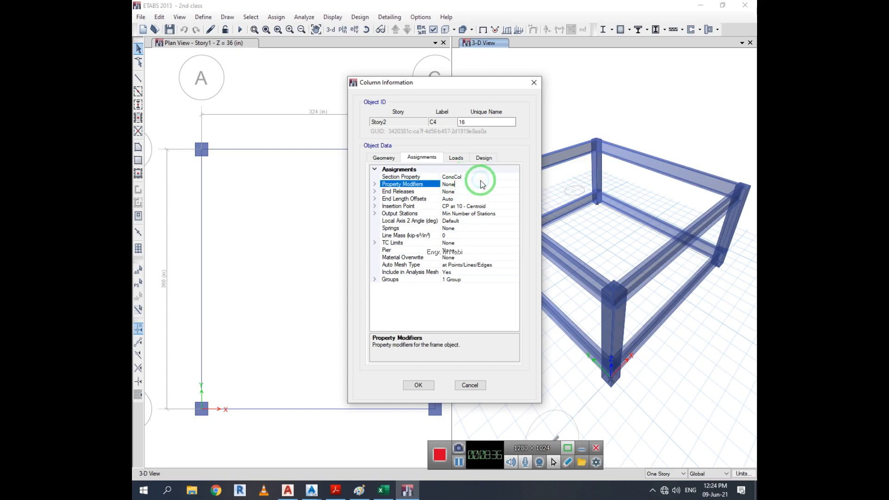
click(482, 177)
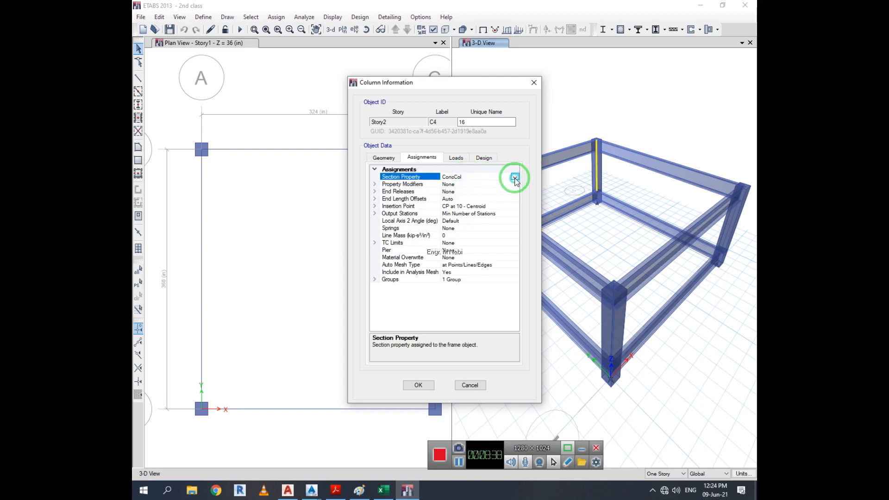
click(515, 178)
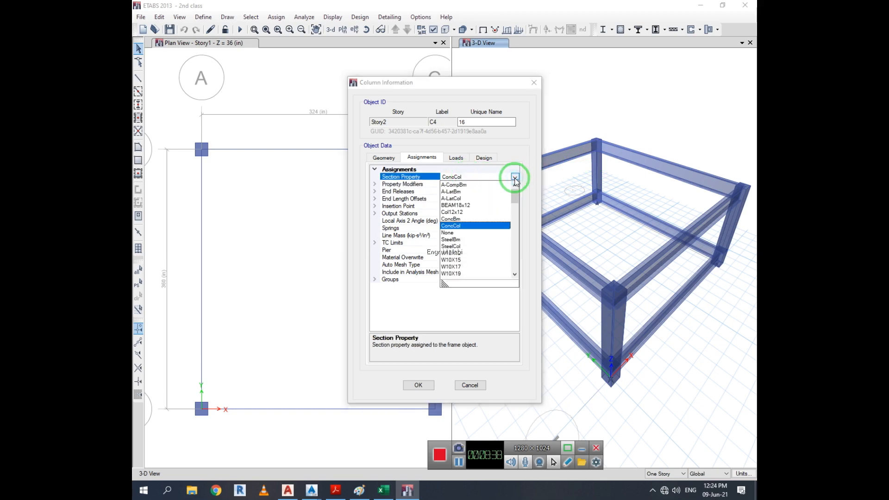
click(458, 213)
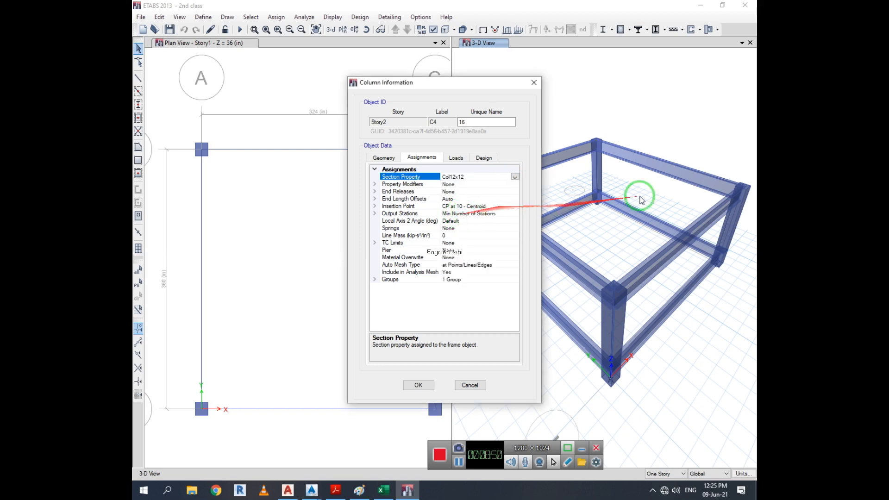
click(416, 388)
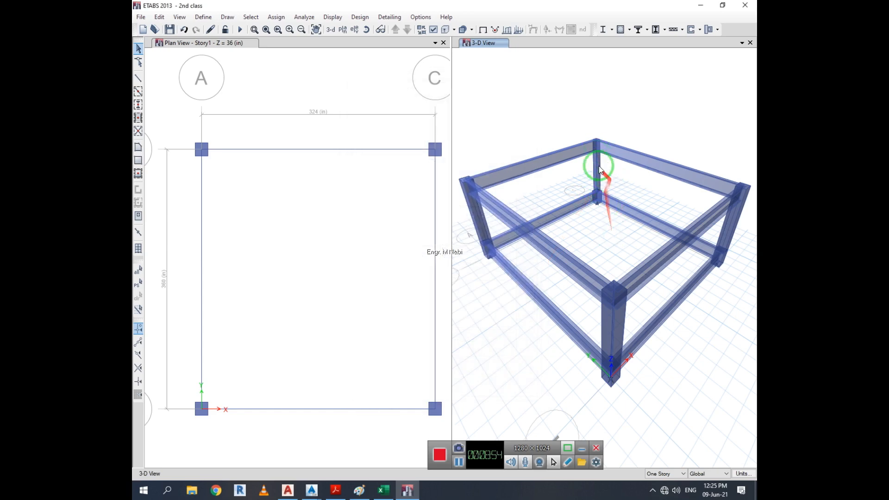
Step: Inspect column C4 up close and recheck the section property assigned to it
scroll(599, 174, up, 5)
scroll(603, 172, down, 6)
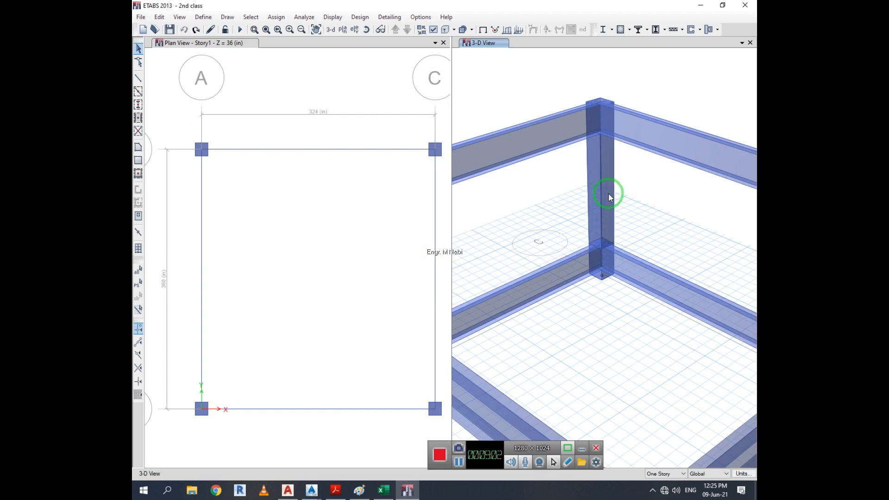
scroll(608, 197, down, 6)
scroll(608, 199, up, 4)
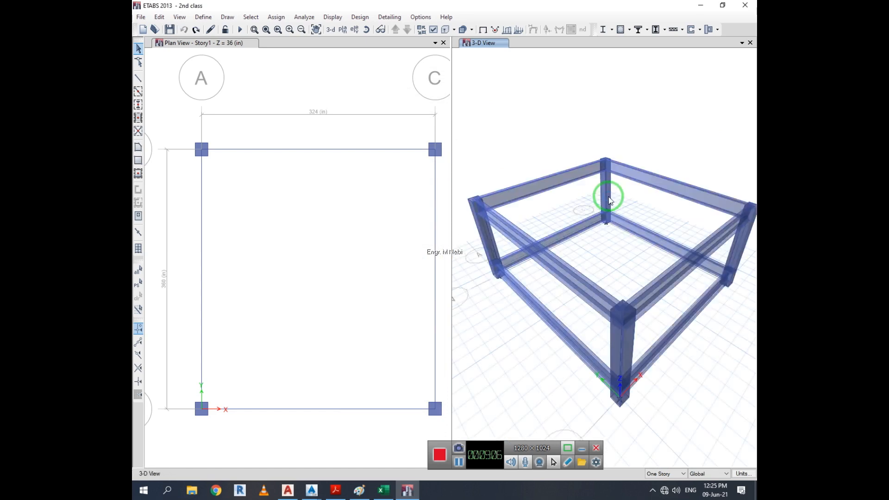
right_click(606, 200)
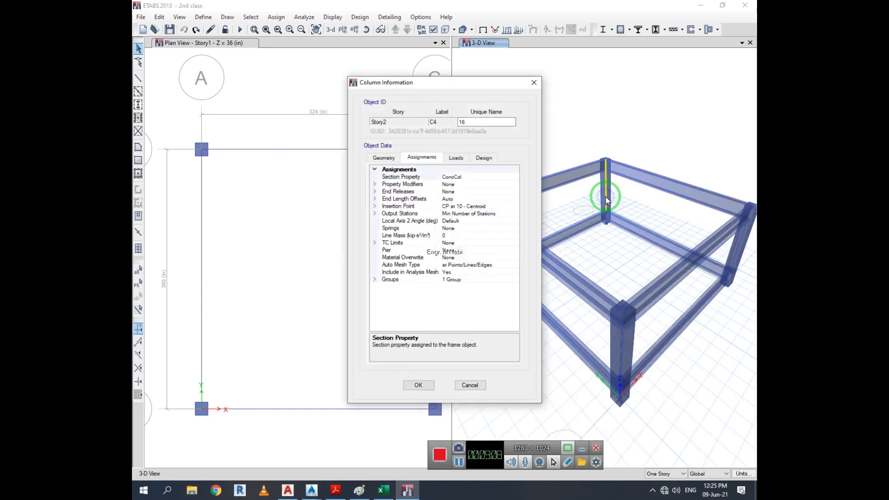
click(467, 178)
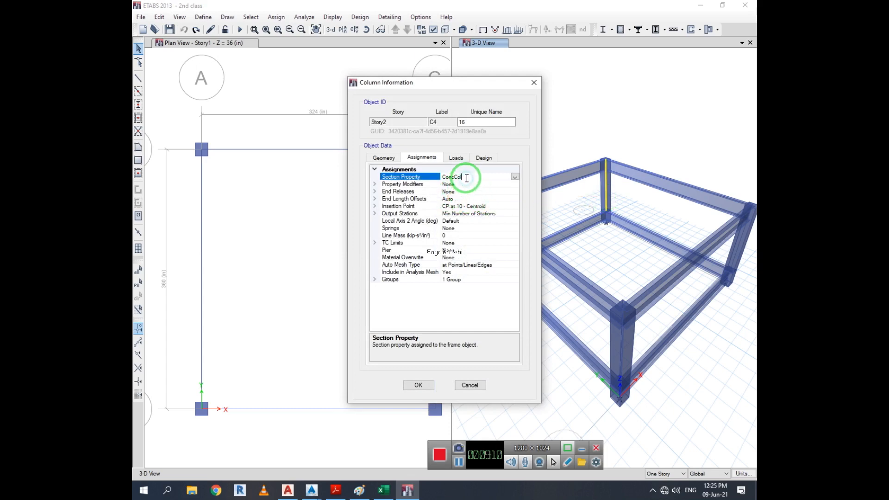
click(533, 83)
Step: Open the ConcCol frame section's property data and check its stiffness modification factors without changing them
click(203, 17)
mouse_move(250, 44)
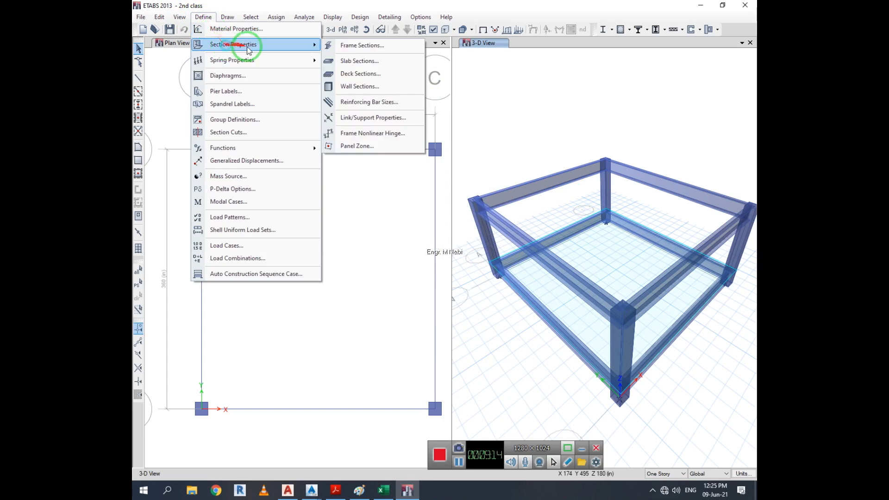
click(370, 45)
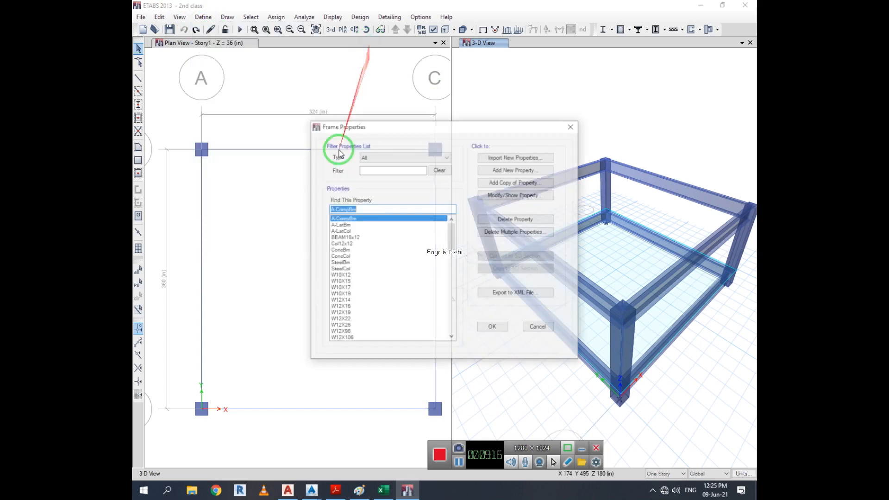
click(345, 231)
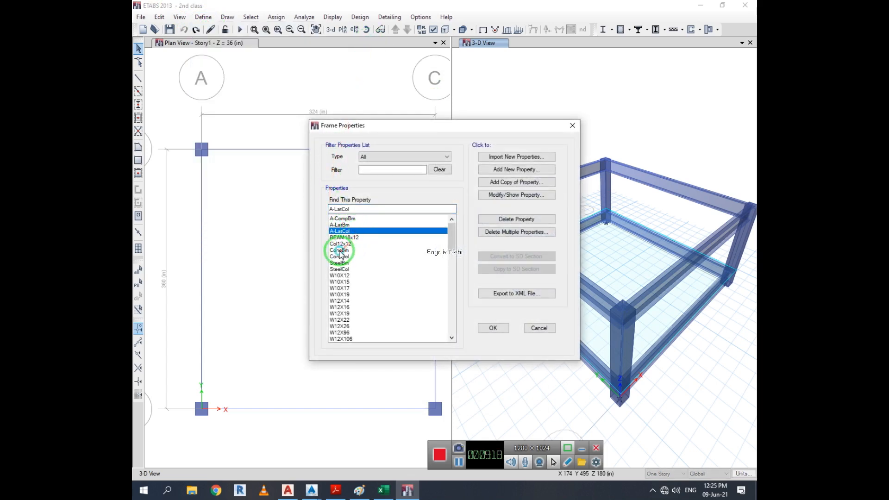
click(352, 250)
click(354, 256)
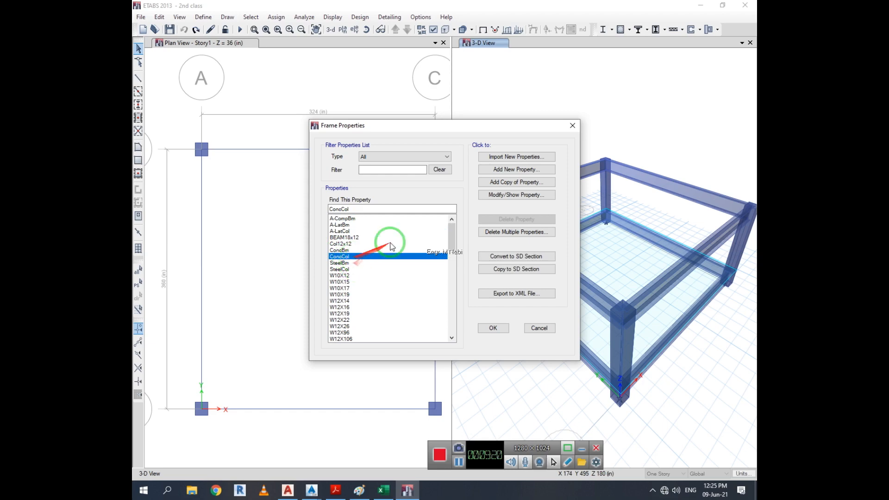
click(486, 197)
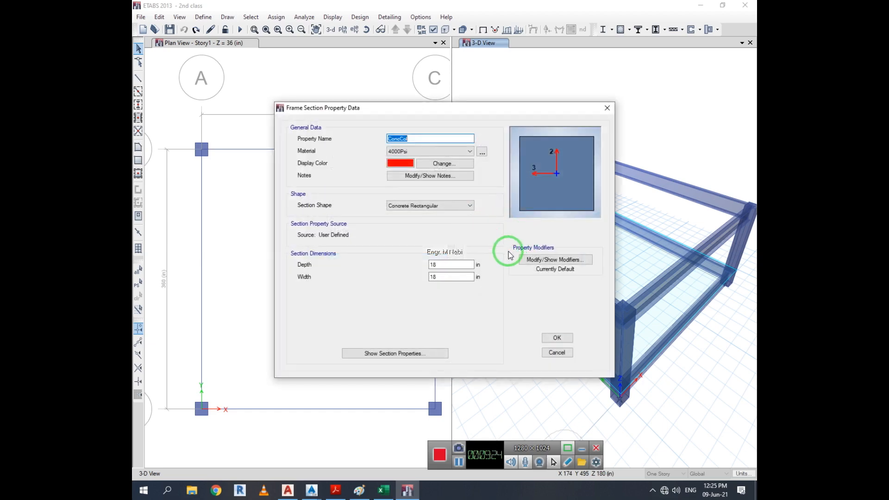
click(540, 259)
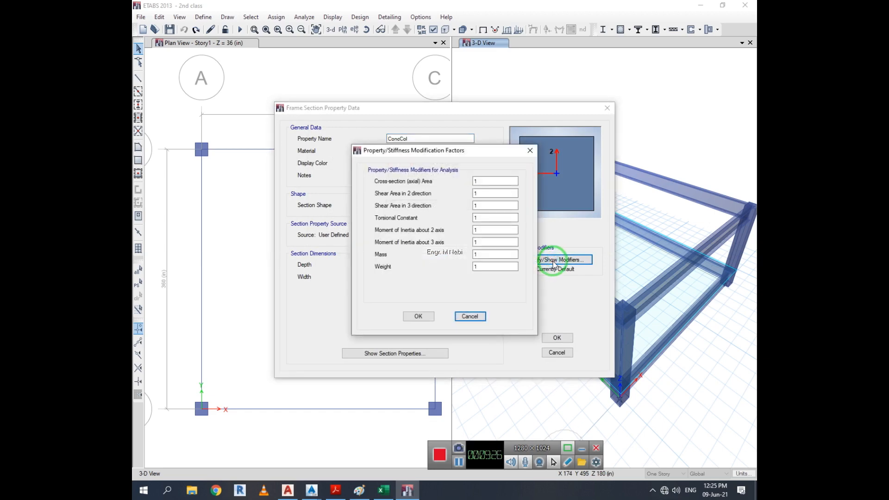
click(470, 316)
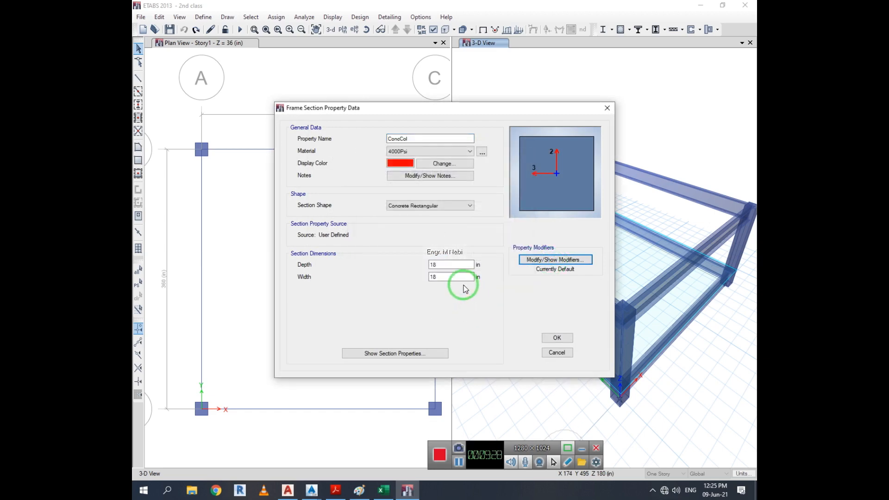
Step: Set the ConcCol section's depth and width to 12 in, rename it ConcCol12x12, and confirm the frame properties
double_click(442, 265)
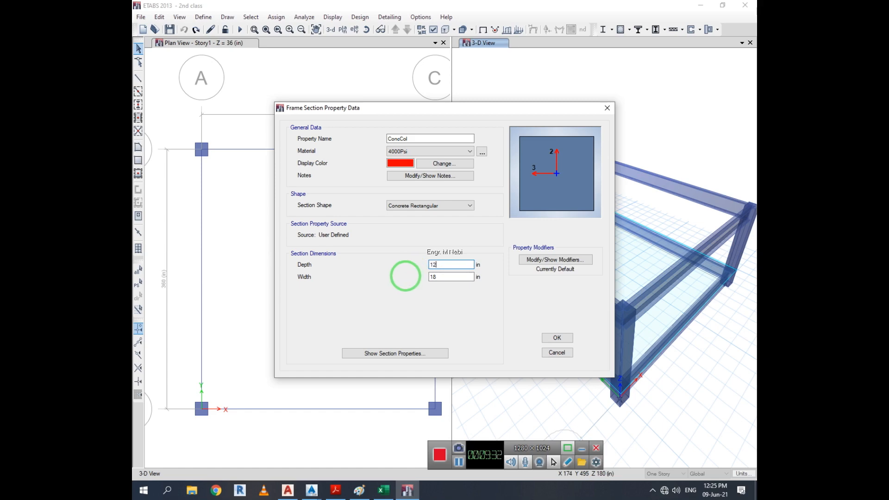
key(Tab)
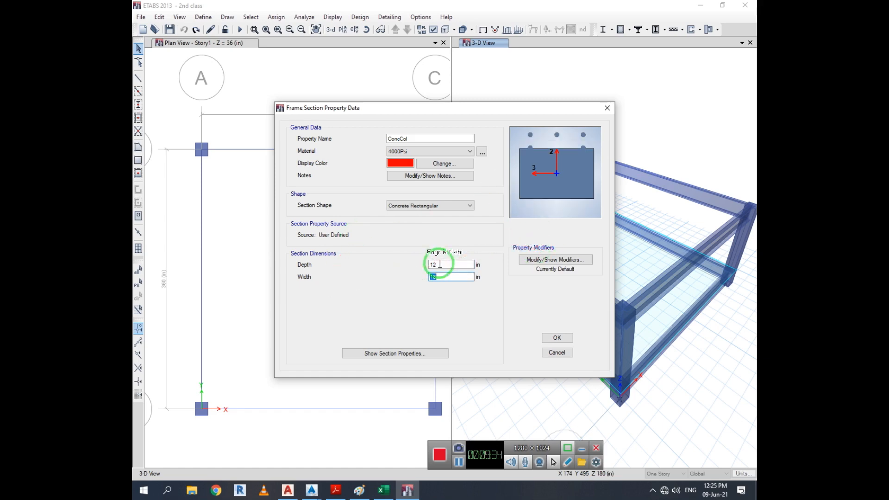
click(431, 138)
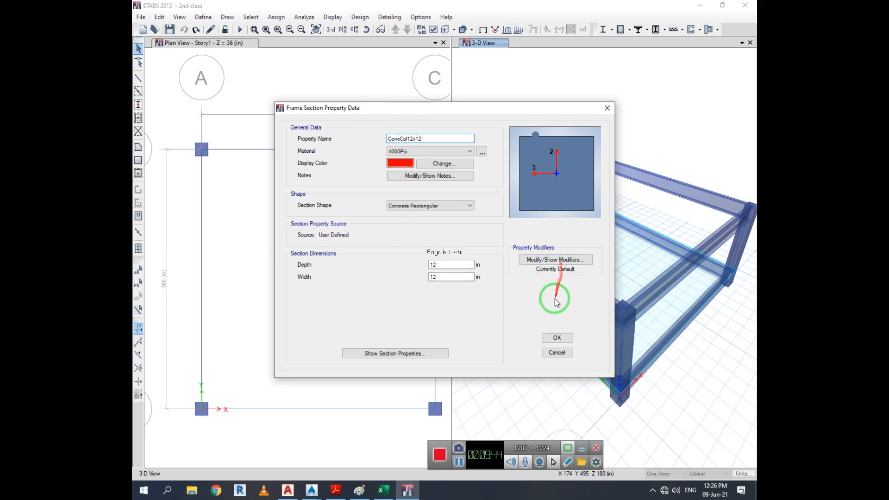
click(553, 338)
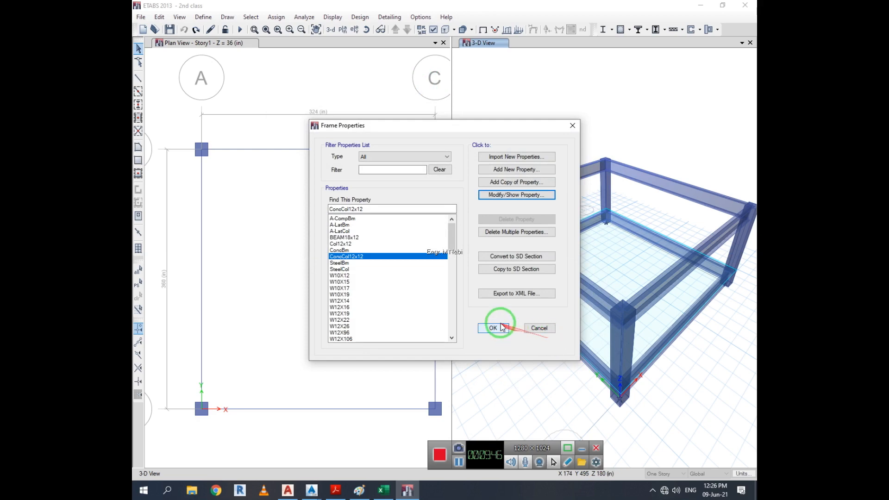
click(502, 328)
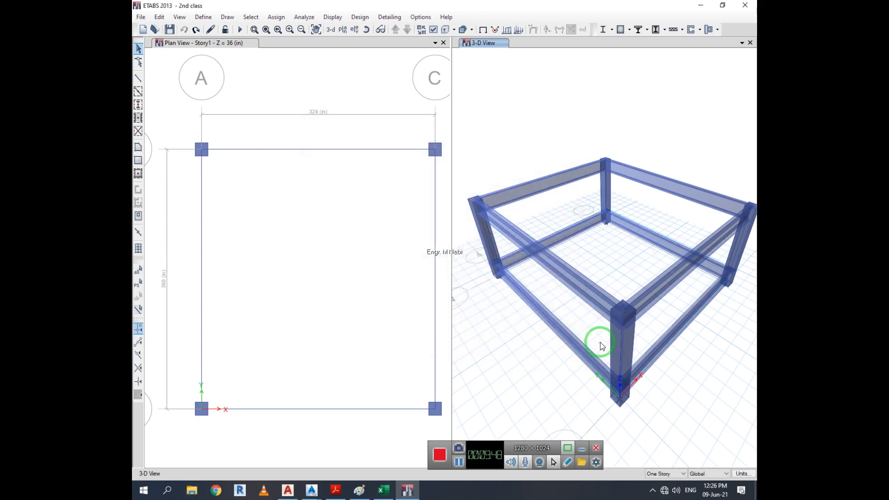
Step: Check the assigned section of Story2 columns C4 and C2, and the geometry data of C2 and C1
click(461, 330)
right_click(605, 200)
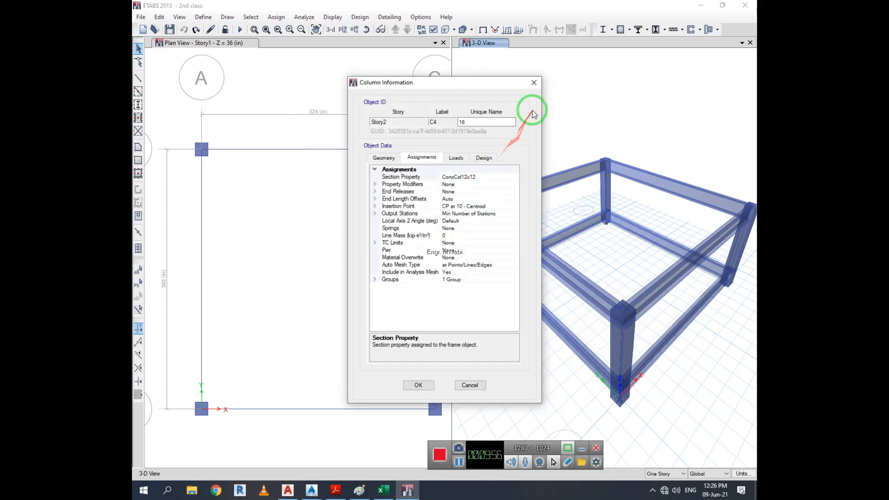
click(534, 85)
right_click(487, 239)
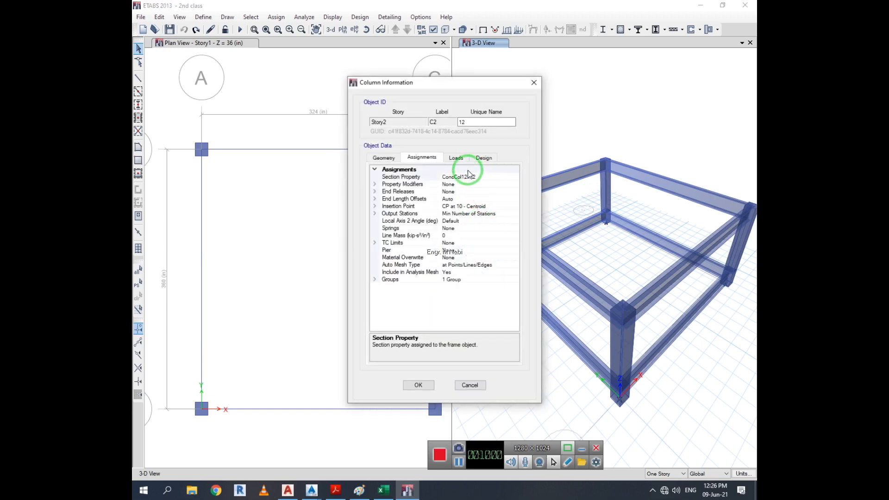
click(389, 157)
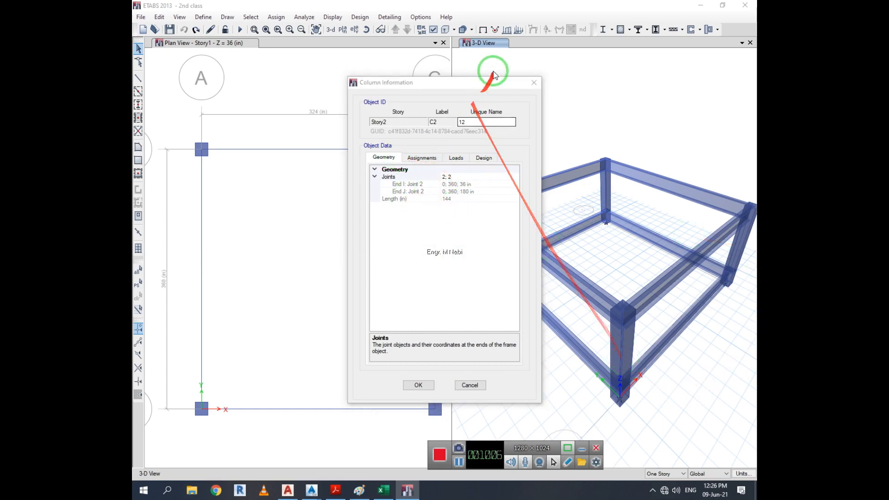
click(534, 82)
right_click(621, 321)
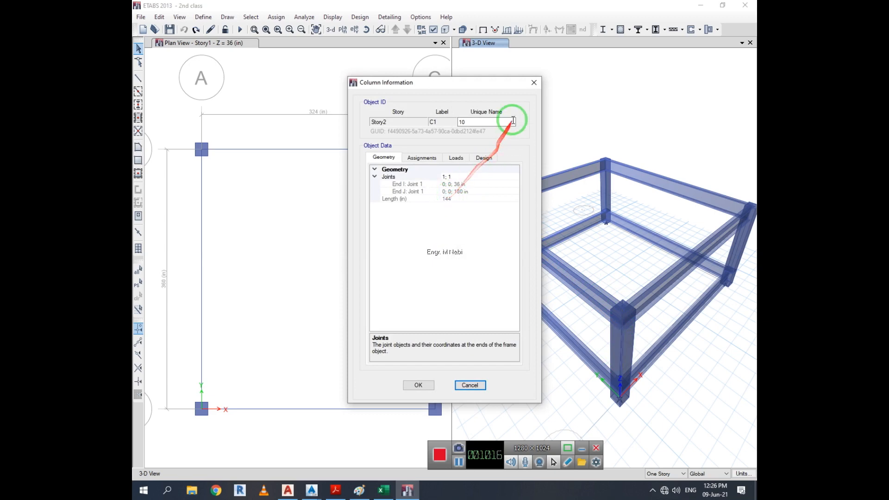
click(533, 85)
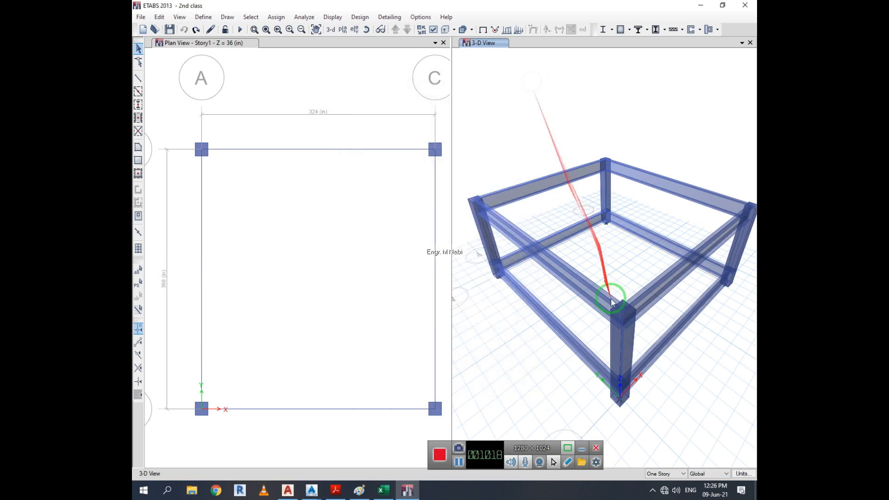
Step: Examine the corner column at the origin and its beam connections up close in the 3-D view
scroll(633, 410, up, 5)
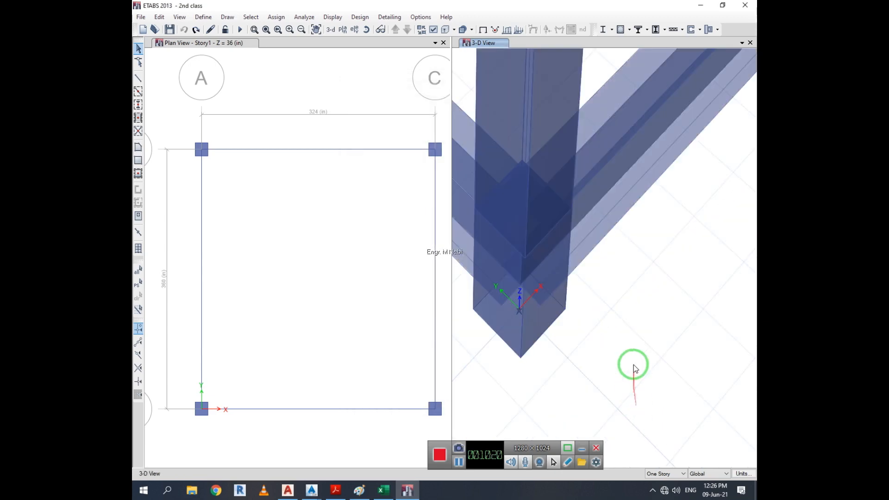
scroll(635, 365, down, 5)
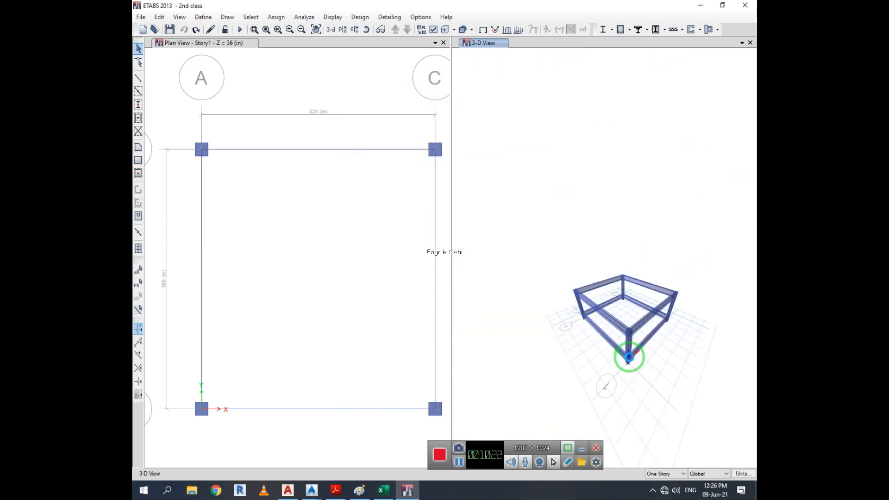
scroll(630, 360, up, 5)
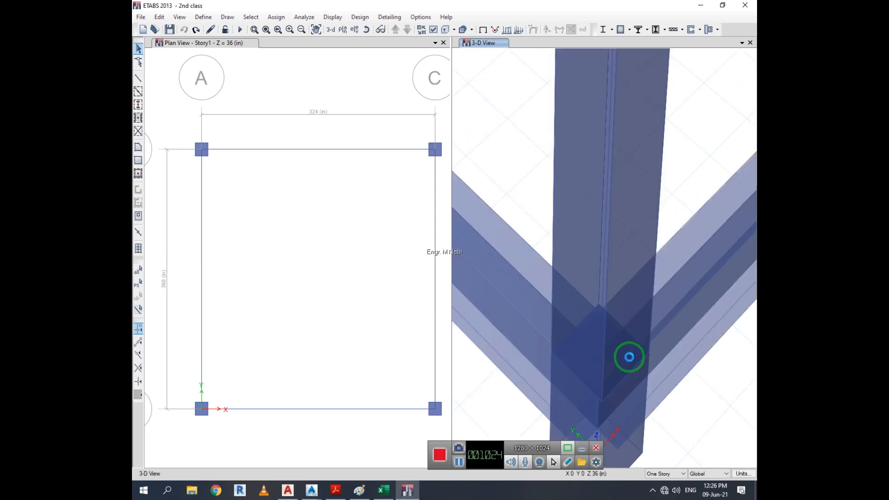
scroll(630, 360, down, 4)
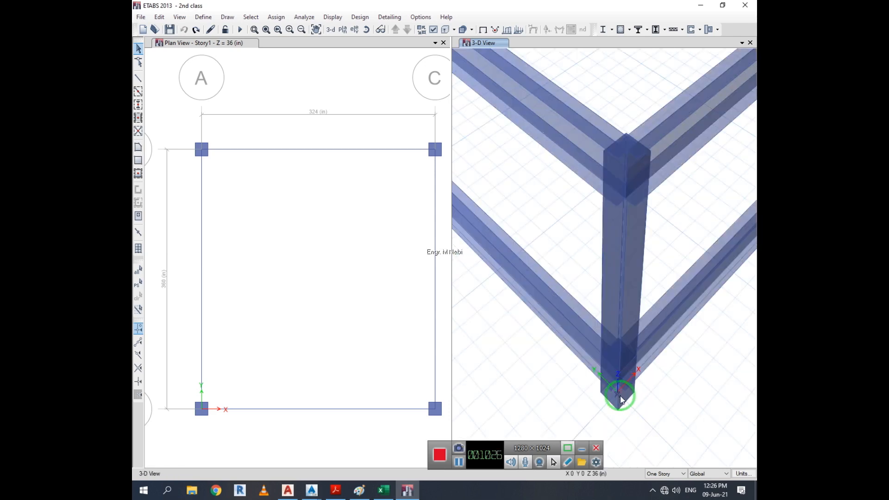
scroll(621, 378, down, 5)
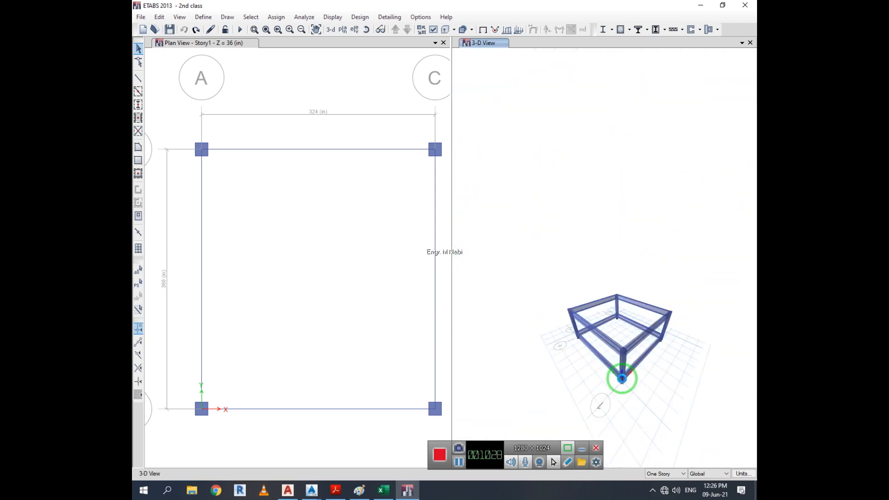
scroll(623, 380, up, 3)
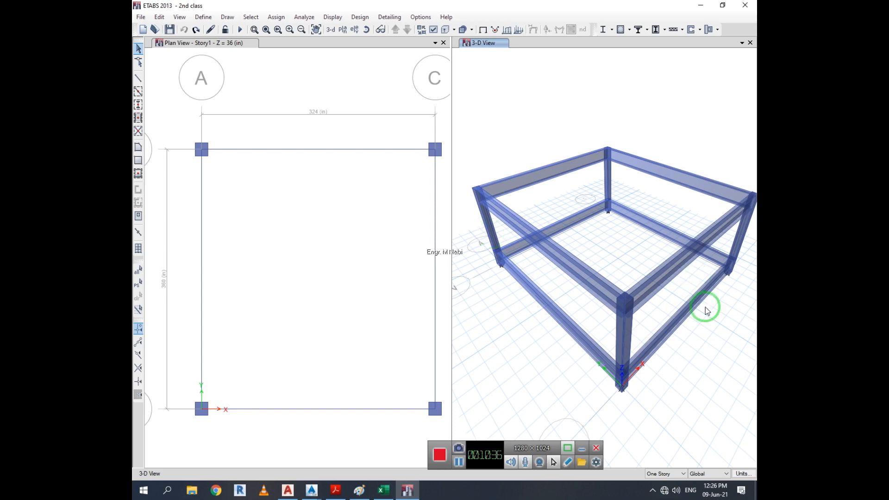
click(626, 296)
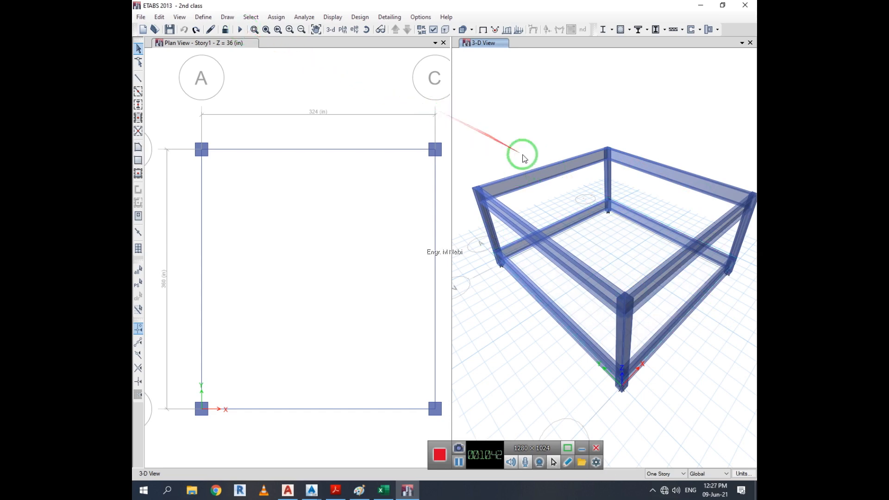
Step: Inspect the geometry, assignments, loads and design data of Story2 beam B4, and check its assigned section property
right_click(542, 175)
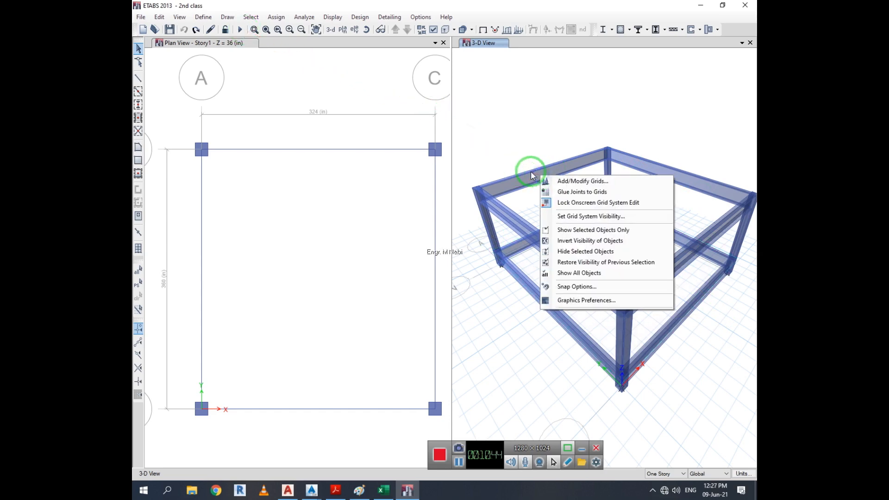
right_click(531, 171)
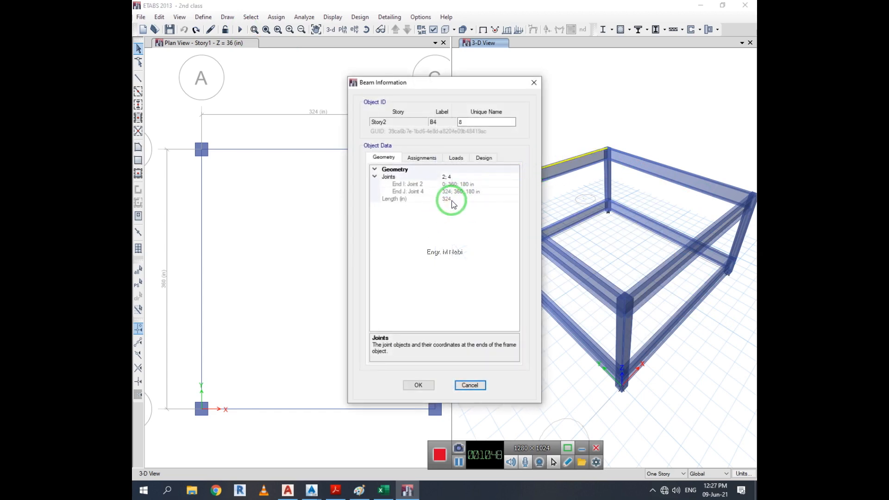
click(421, 159)
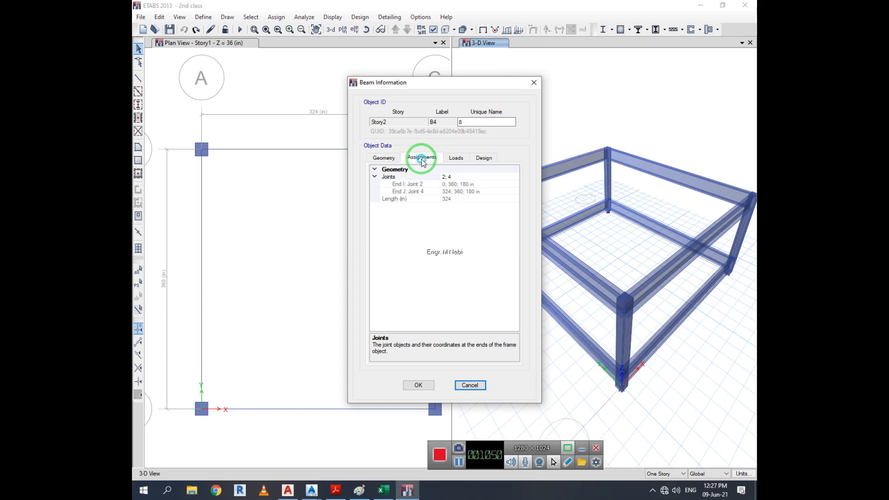
click(453, 159)
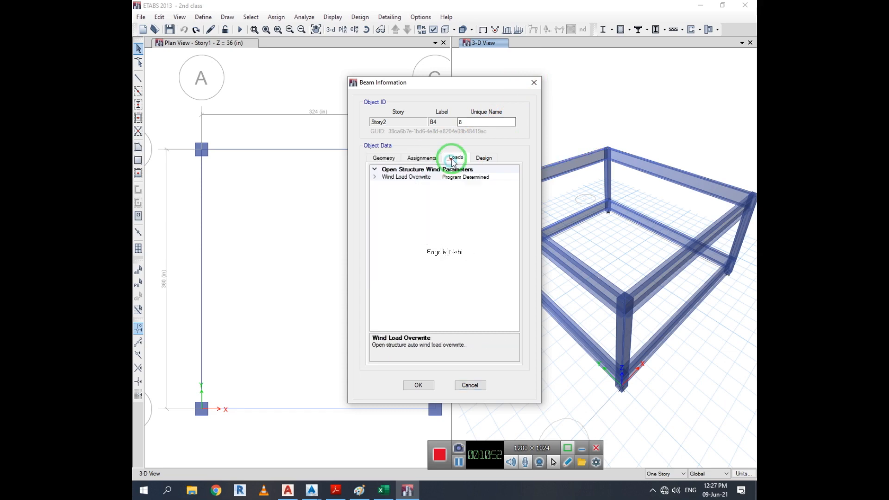
click(481, 159)
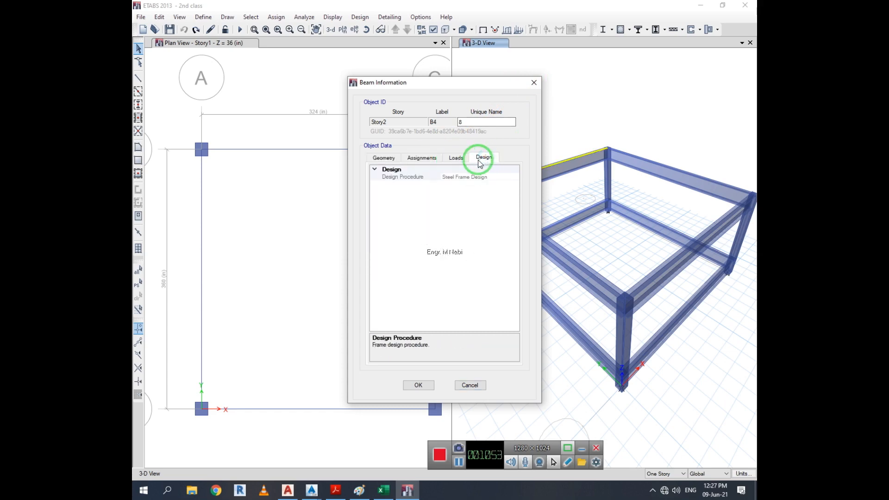
click(422, 159)
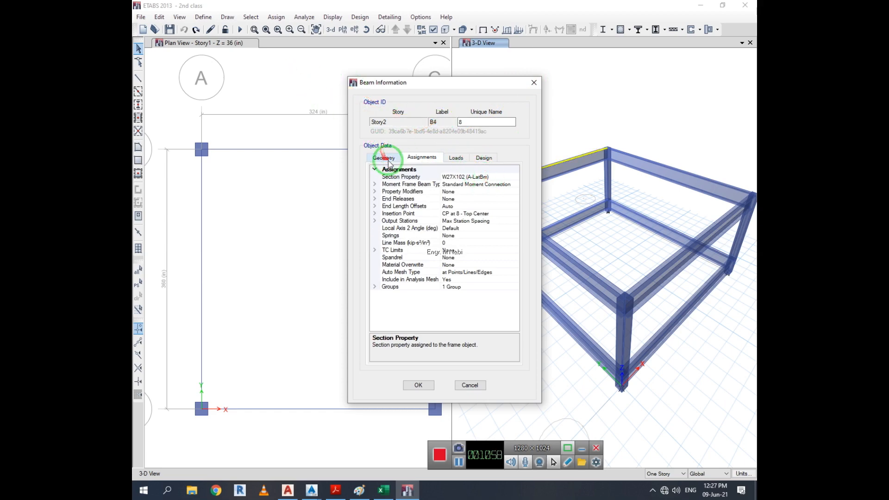
click(482, 177)
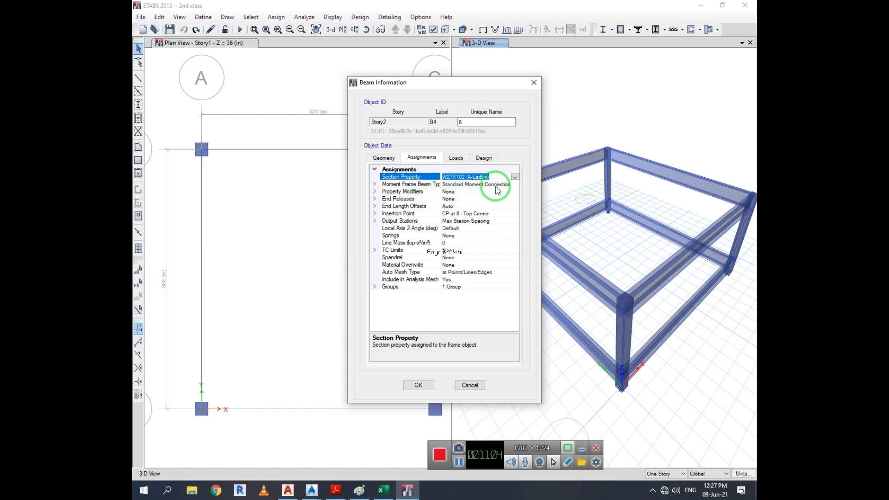
drag(489, 173, 455, 179)
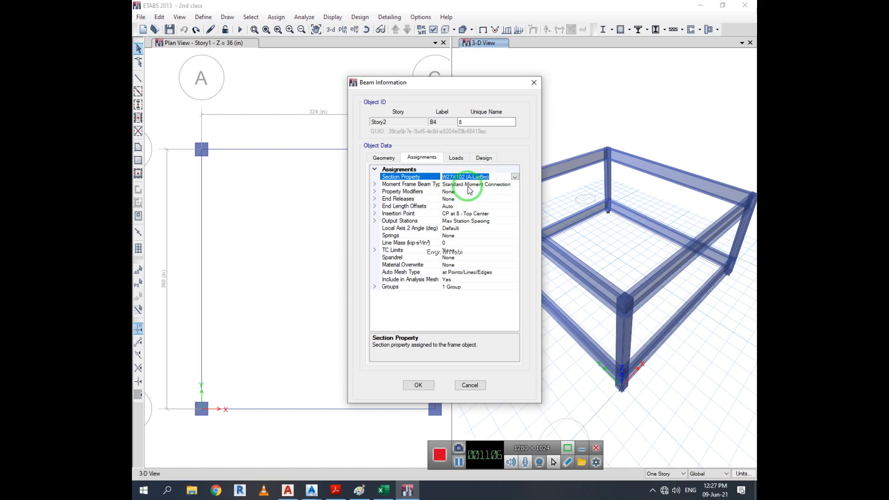
click(534, 82)
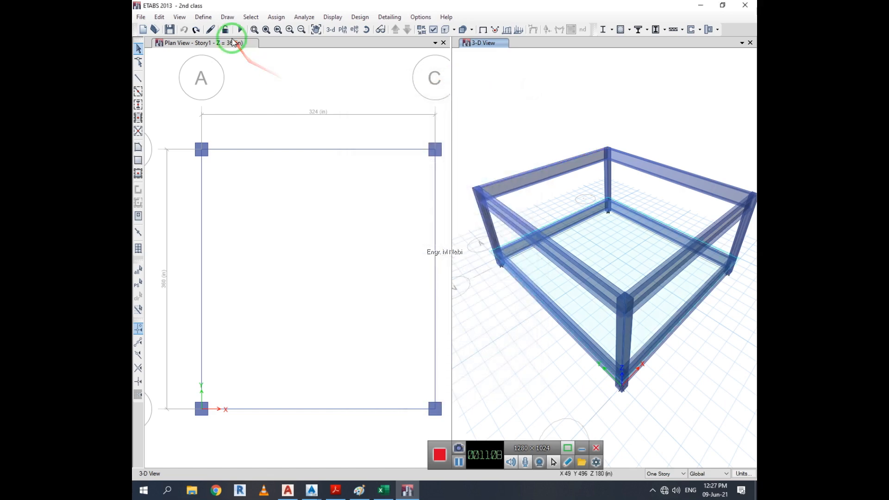
Step: Open the frame section definitions and look through the properties list for the beam's W27X102 section
click(203, 17)
mouse_move(232, 44)
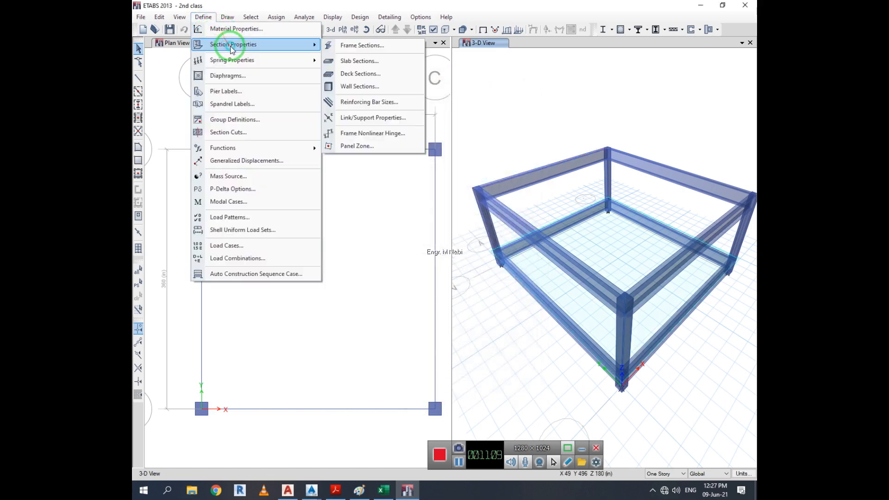
click(365, 47)
click(348, 231)
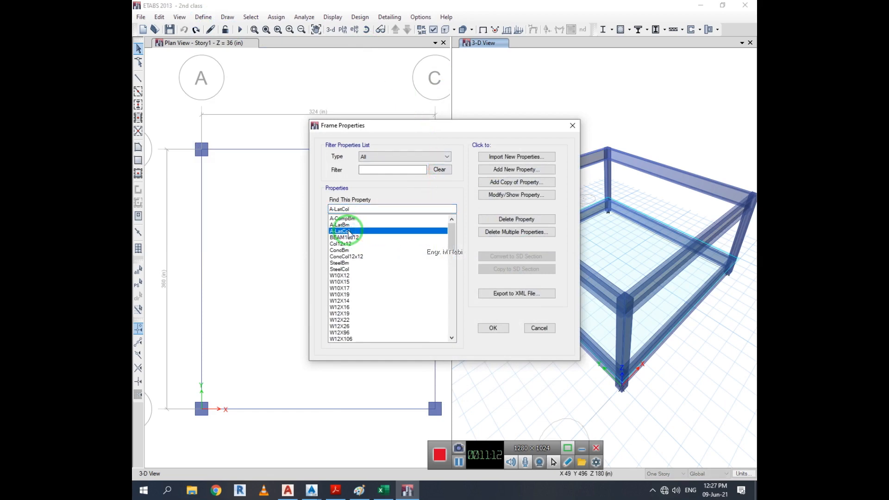
key(Down)
key(Down)
key(Down)
key(Down)
key(Down)
key(Down)
key(Down)
key(Down)
key(Down)
key(Down)
key(Down)
key(Down)
key(Down)
key(Down)
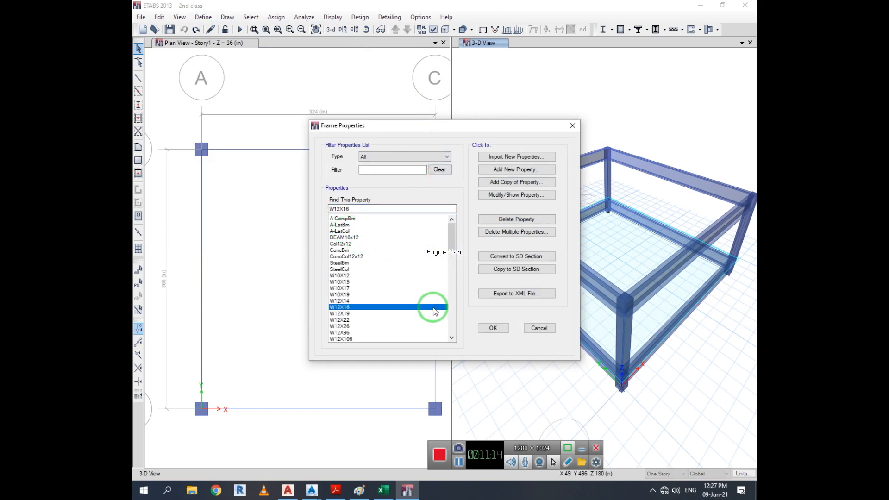
key(Down)
key(Down)
key(Down)
key(Down)
key(Down)
key(Down)
key(Down)
key(Down)
key(Down)
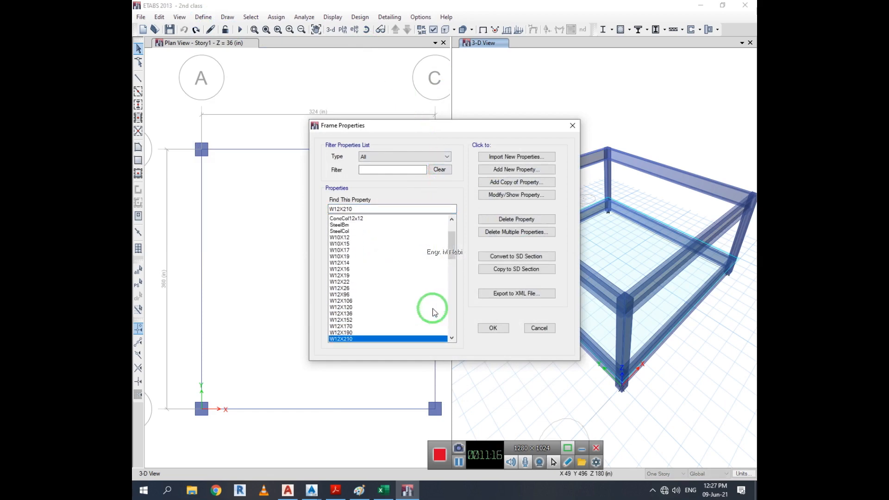
scroll(434, 311, down, 2)
click(434, 310)
scroll(434, 311, down, 5)
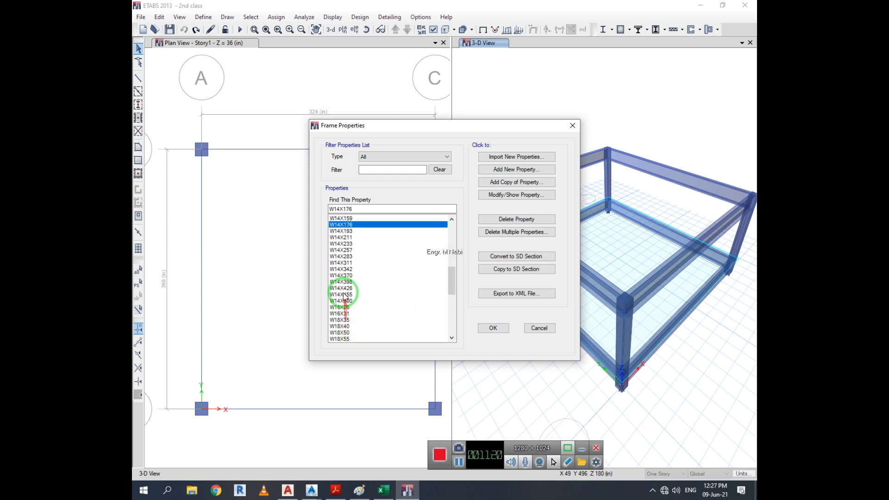
drag(451, 277, 452, 252)
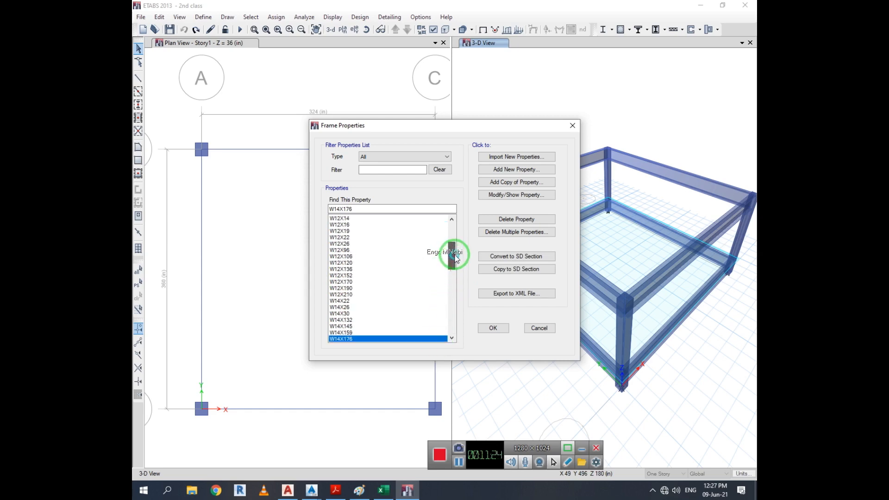
click(351, 238)
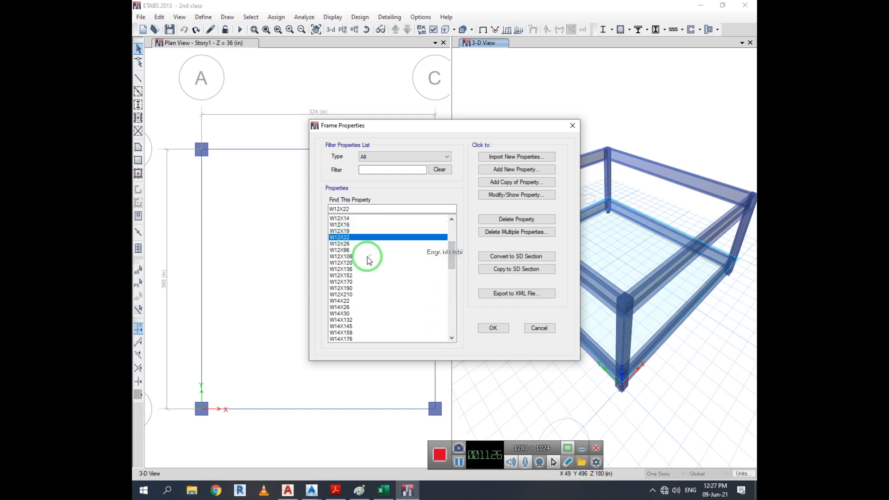
click(350, 300)
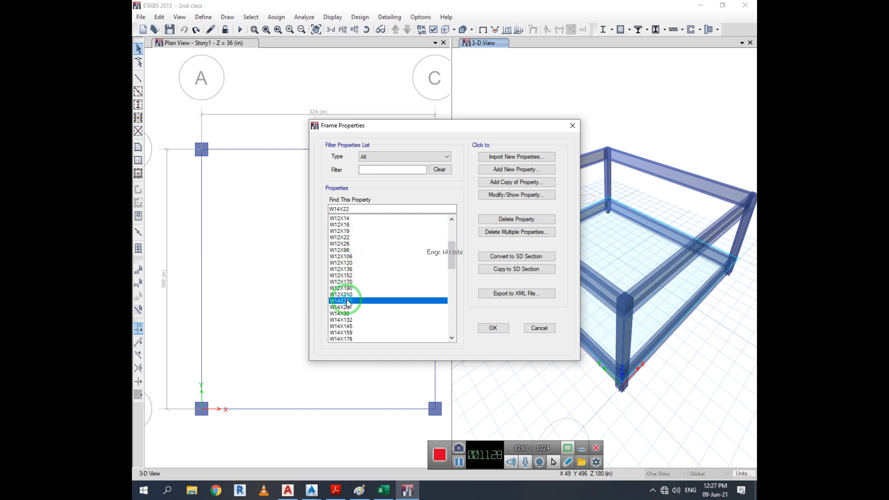
scroll(377, 280, down, 5)
scroll(394, 260, down, 4)
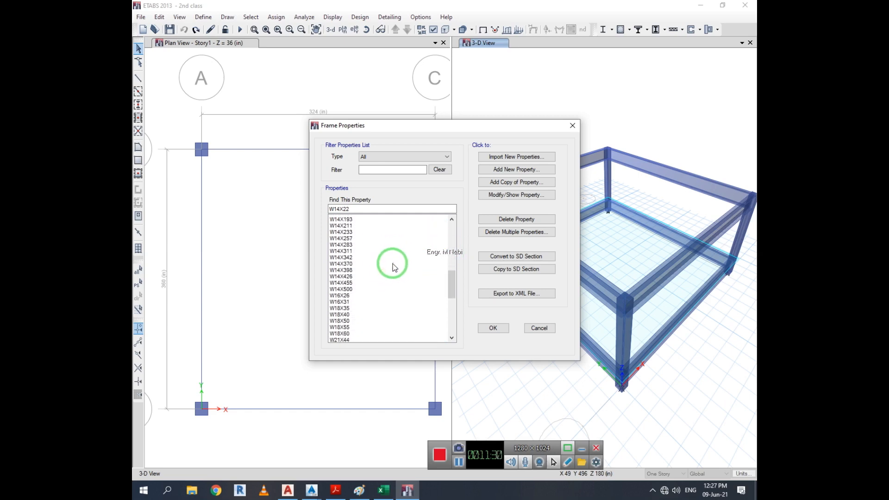
click(345, 231)
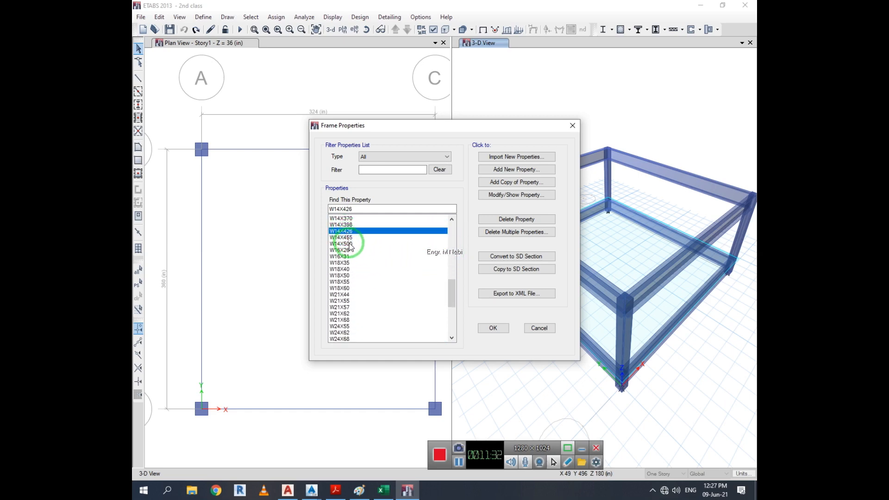
scroll(359, 251, down, 3)
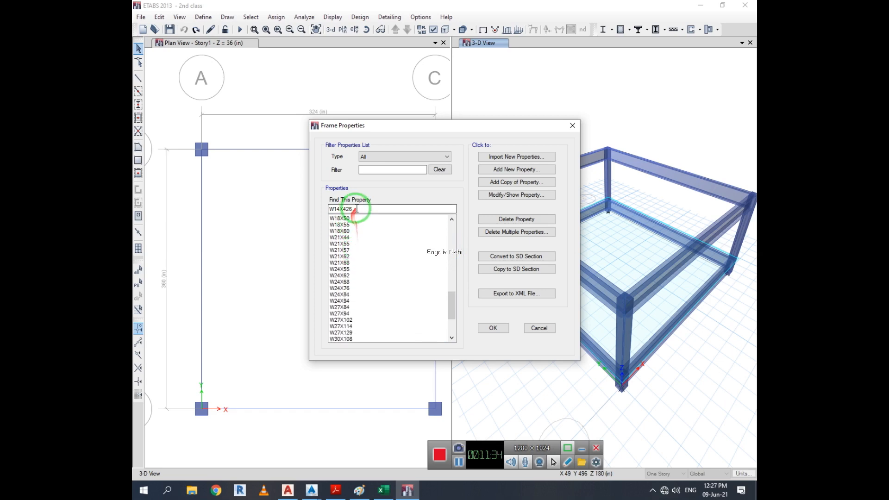
Step: Search the frame properties for w27 and open the property data of the W27X102 section
drag(356, 209, 315, 214)
text(w27)
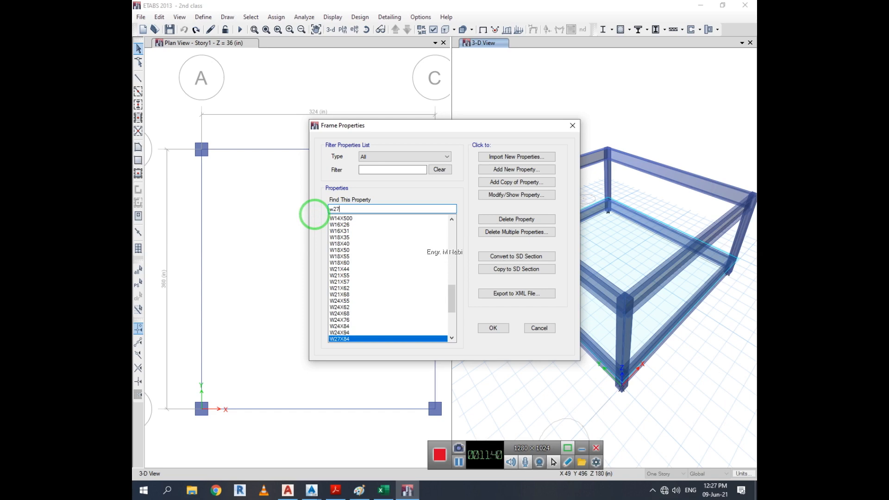
drag(453, 300, 451, 309)
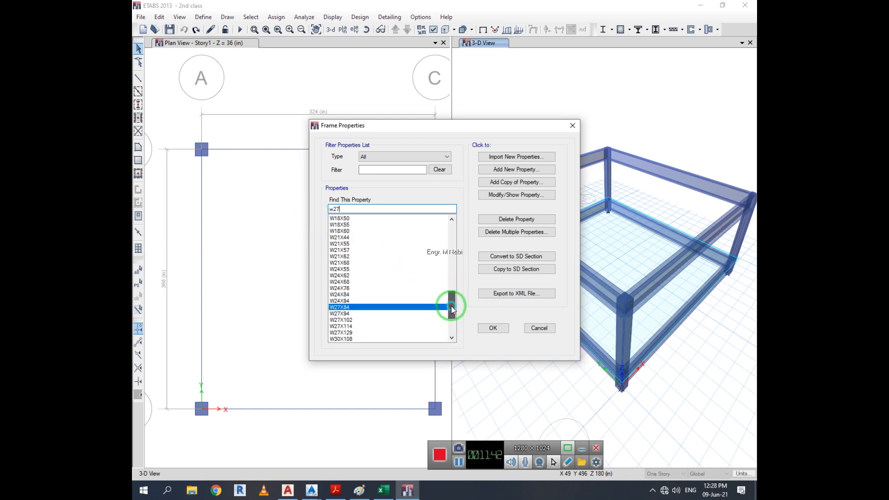
click(348, 320)
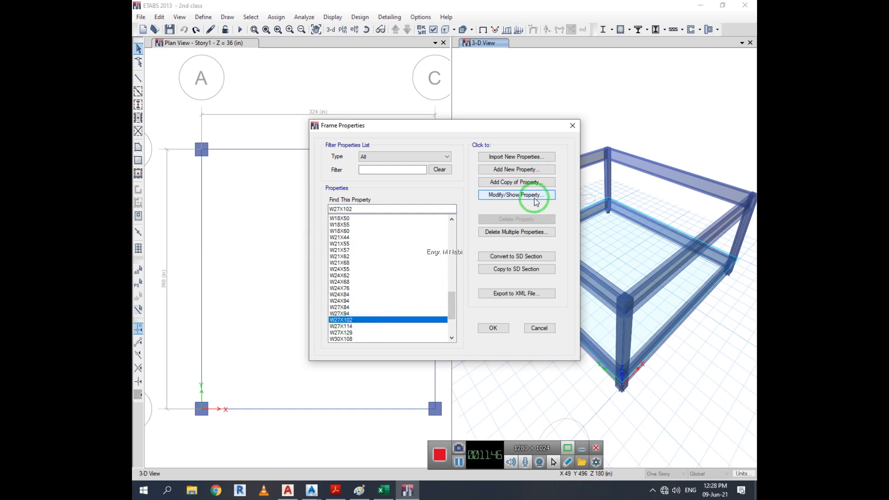
click(536, 201)
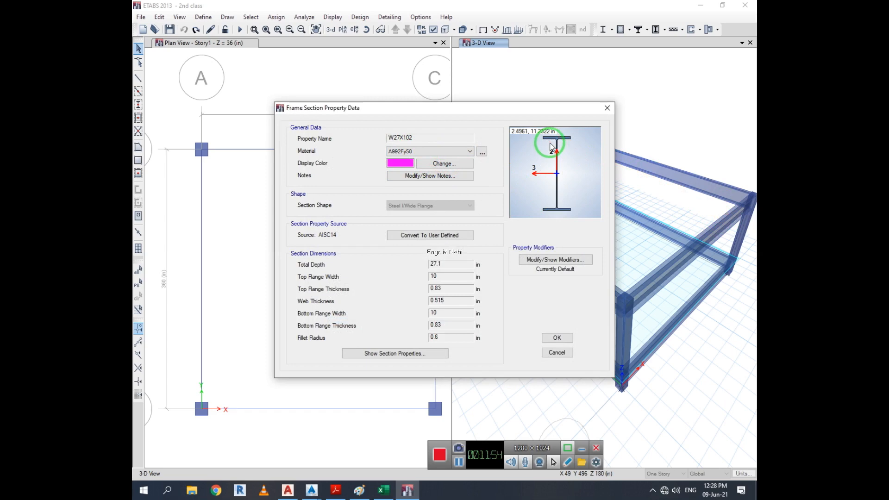
Step: Set the W27X102 section's material to 4000Psi and check the list of defined materials
click(410, 153)
click(413, 167)
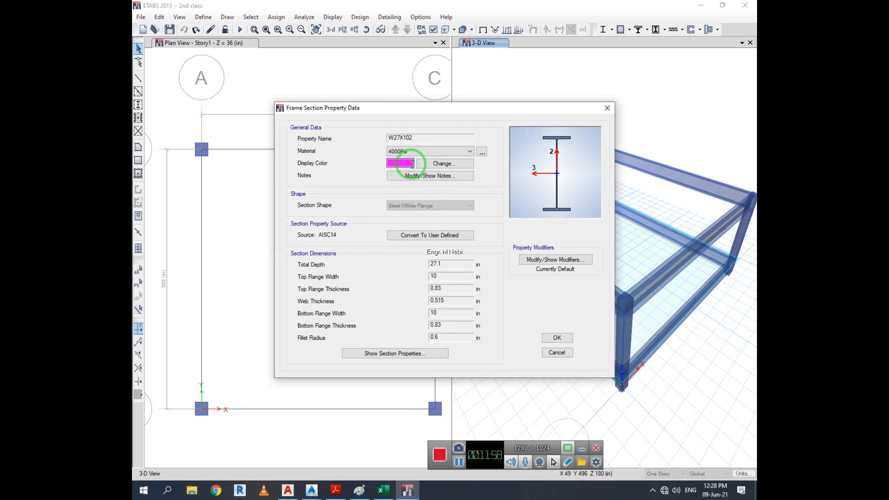
click(482, 151)
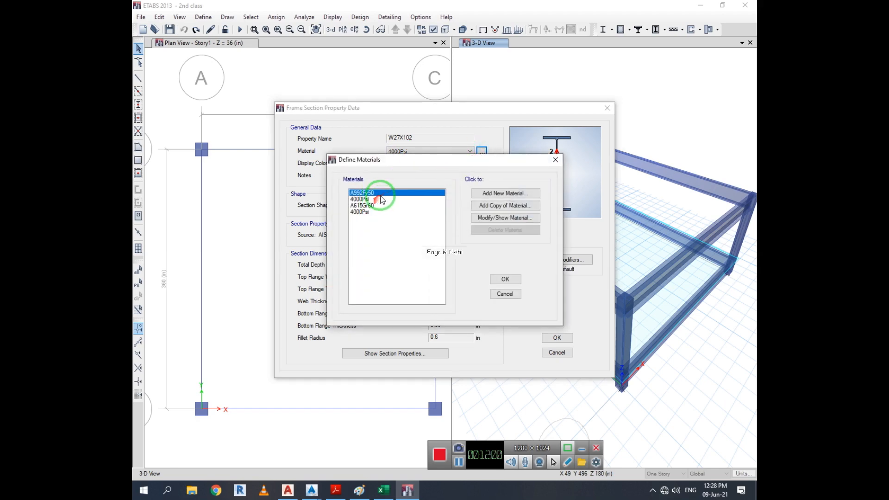
click(507, 279)
Step: Check the W27X102 section's stiffness modification factors and calculated section properties without changing them
click(570, 261)
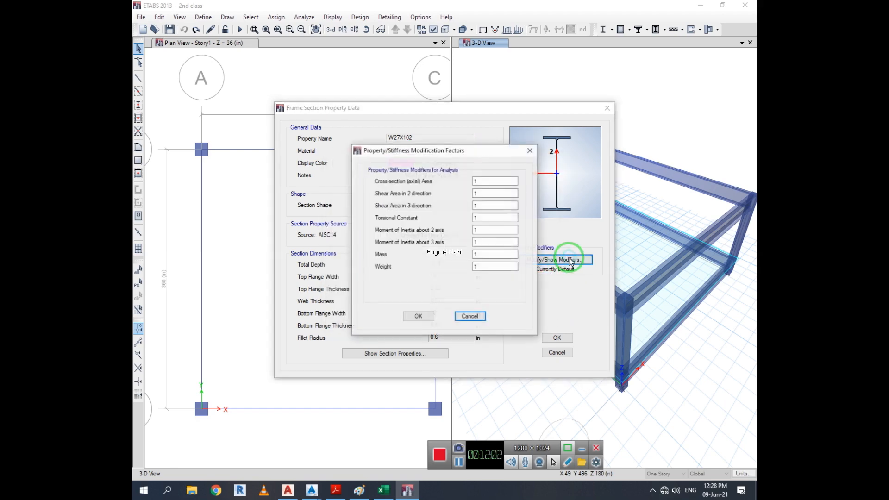
click(468, 317)
click(412, 354)
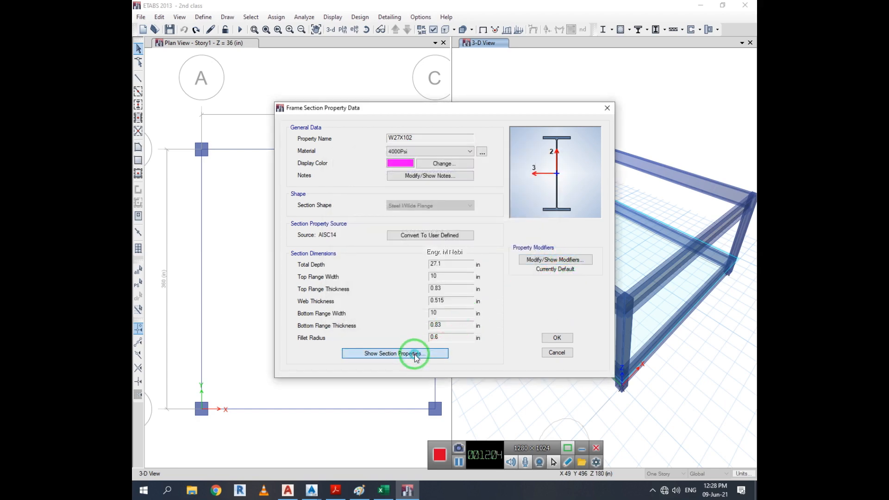
click(467, 392)
Step: Convert the W27X102 section to user defined and set its section shape to Concrete Rectangular
click(446, 235)
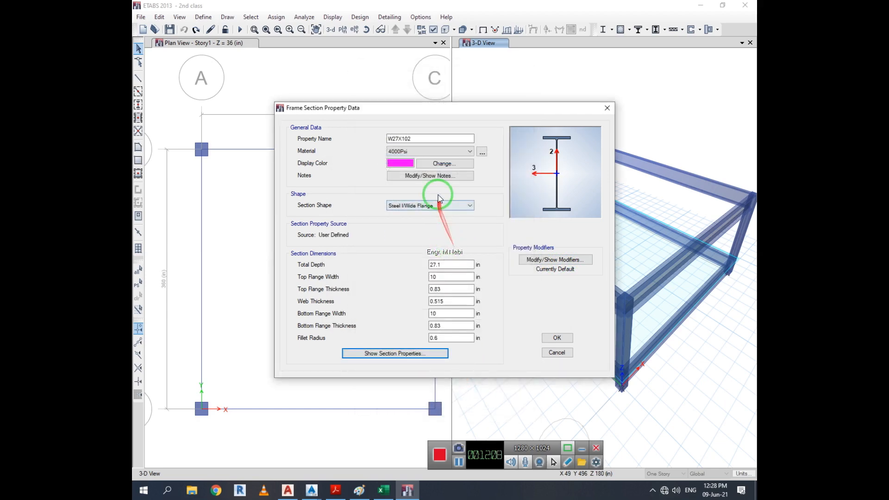
click(454, 178)
click(468, 262)
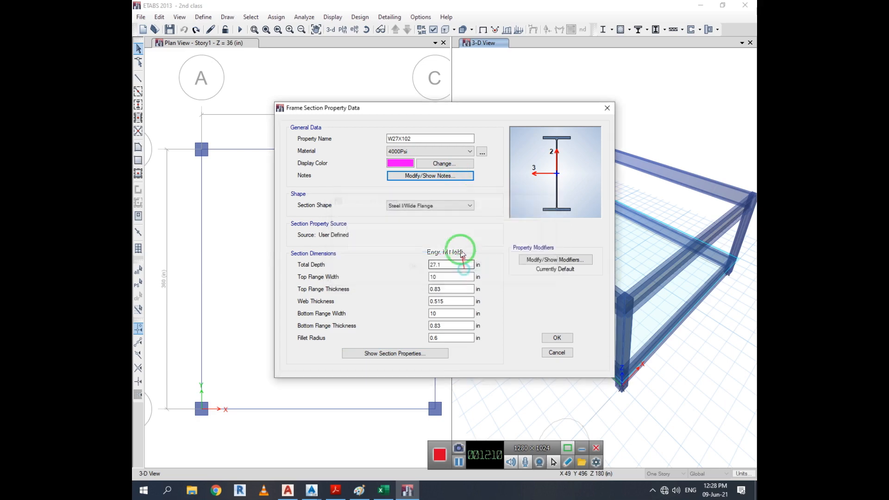
click(442, 205)
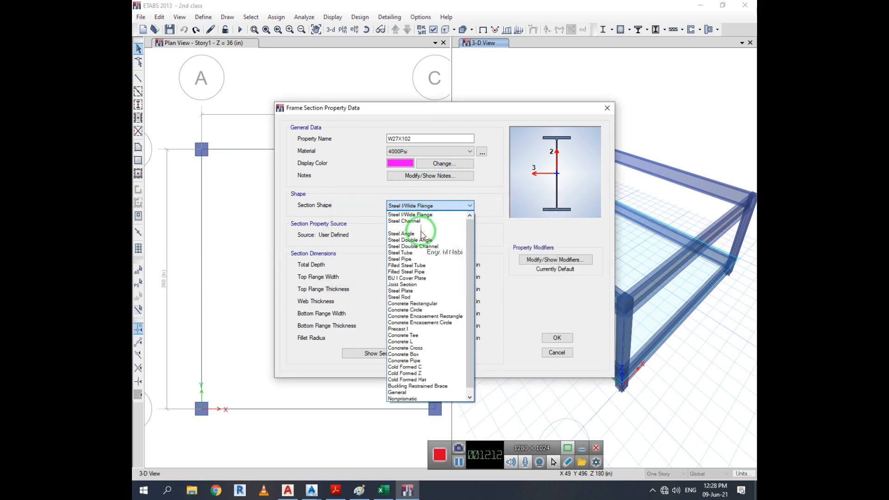
click(437, 303)
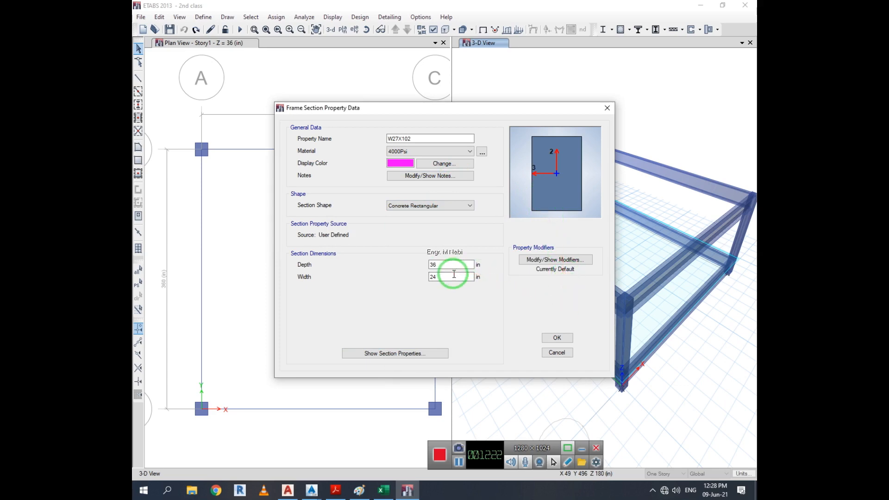
Step: Set the rectangular W27X102 section's depth to 18 in, edit its width, and confirm the property data
drag(449, 265, 419, 263)
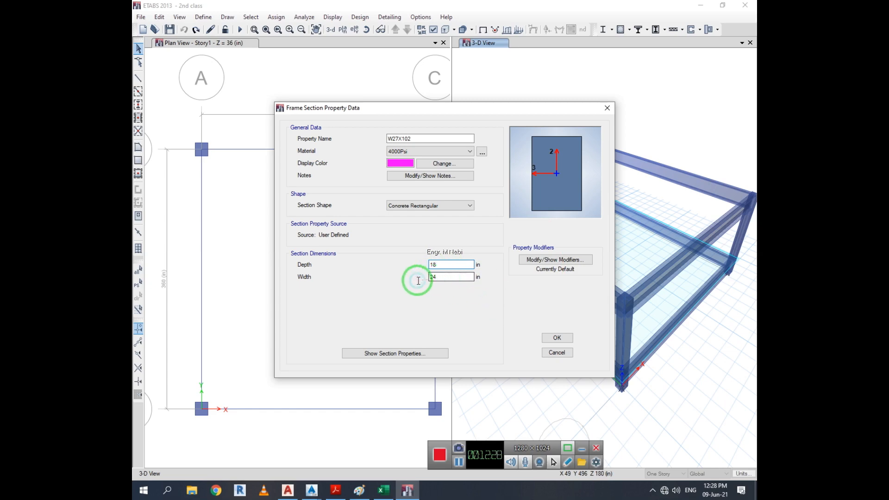
drag(418, 281, 437, 287)
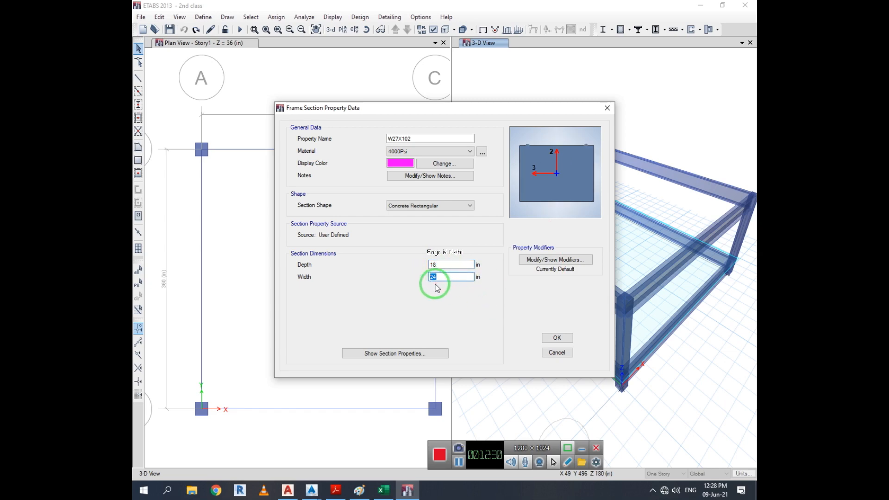
click(555, 341)
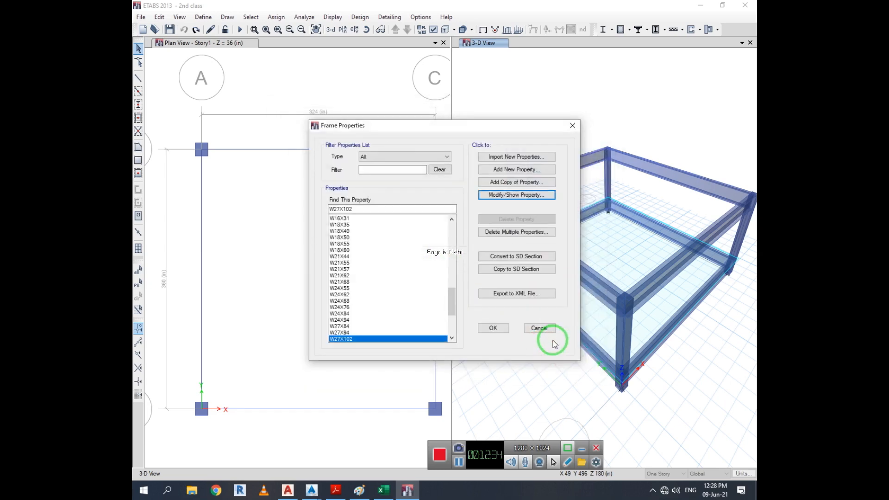
Step: Confirm the frame section definitions and check the length of the Story2 beam at the back of the frame
click(491, 329)
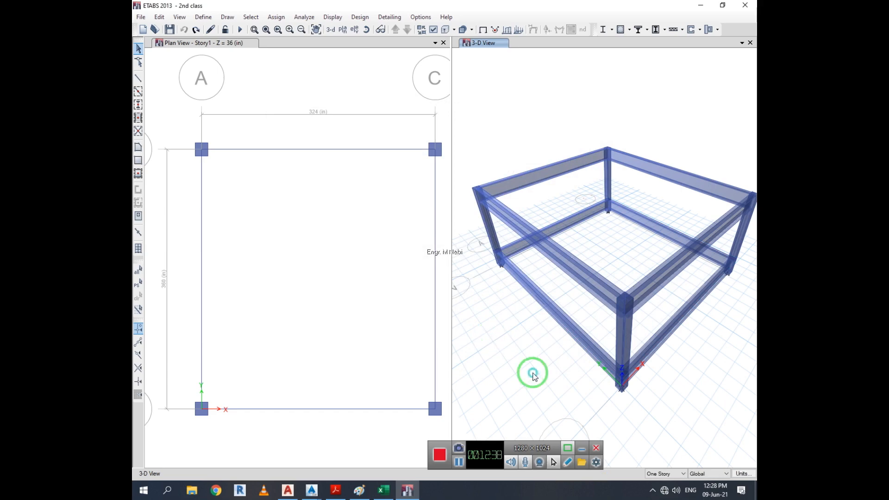
right_click(563, 163)
click(394, 158)
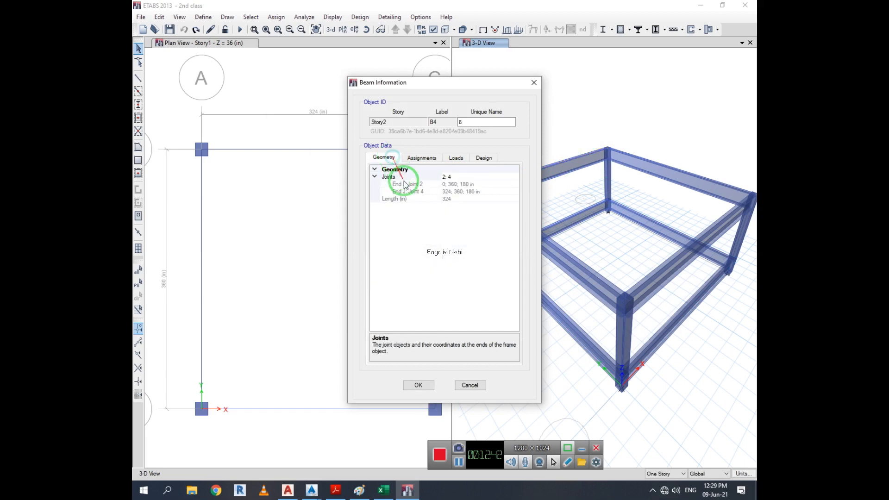
click(452, 199)
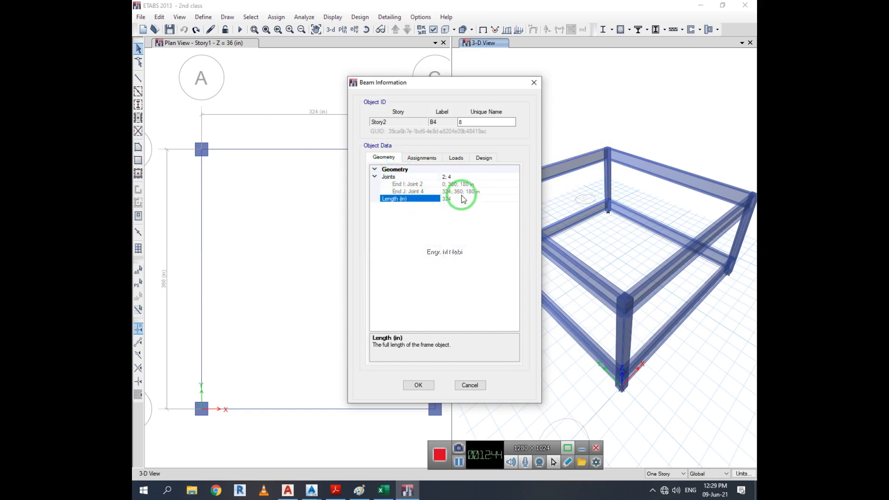
Step: Review the Story2 beam's assigned section property and the list of available sections, leaving the assignment as it is
click(419, 157)
click(475, 180)
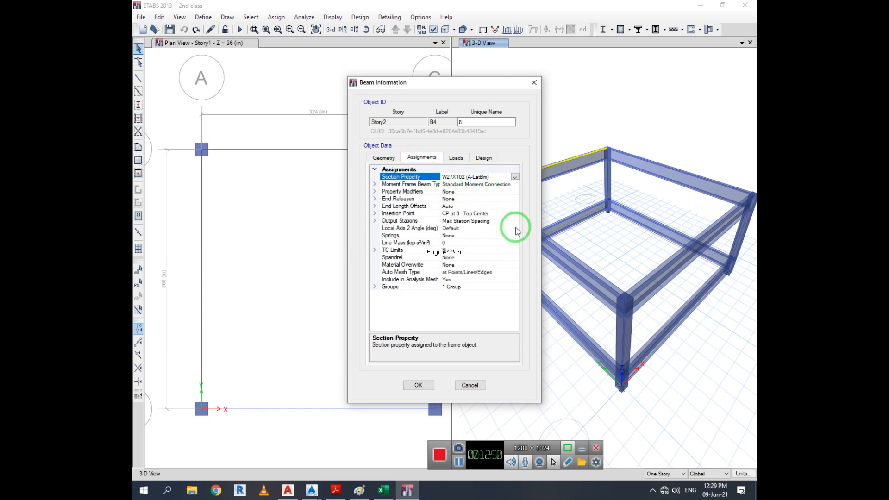
click(493, 175)
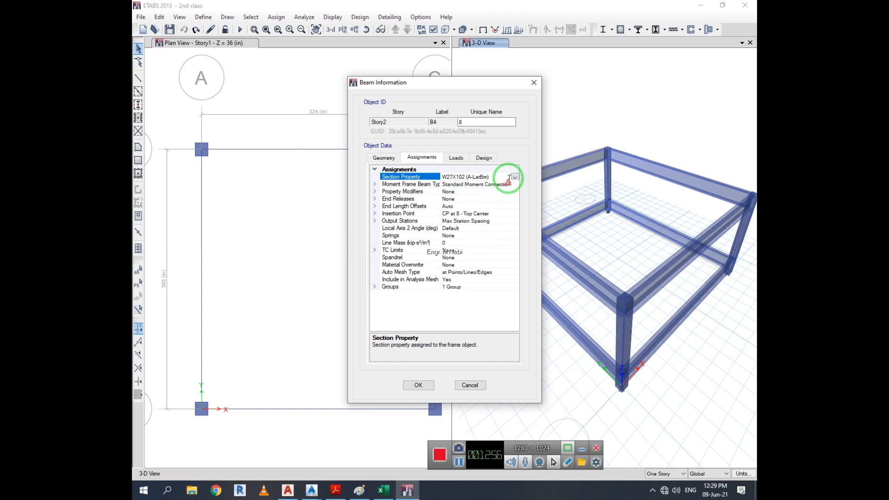
click(515, 178)
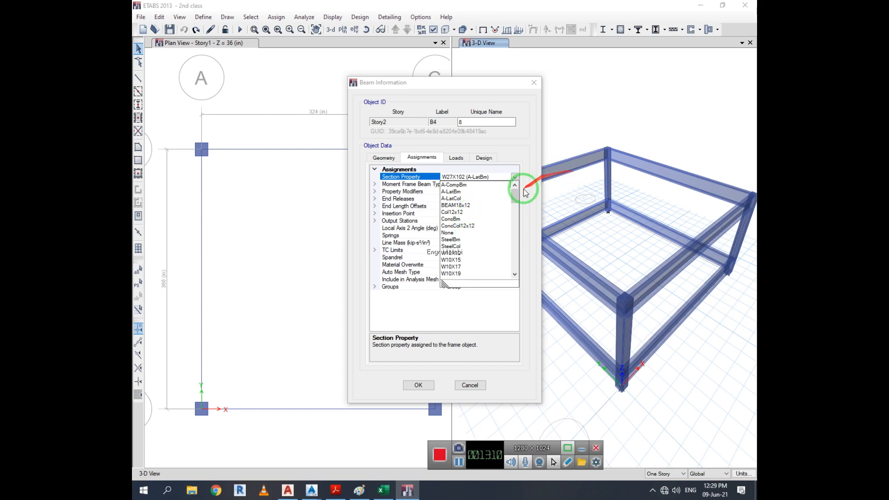
mouse_move(514, 197)
mouse_down()
mouse_move(506, 276)
mouse_move(507, 194)
mouse_up()
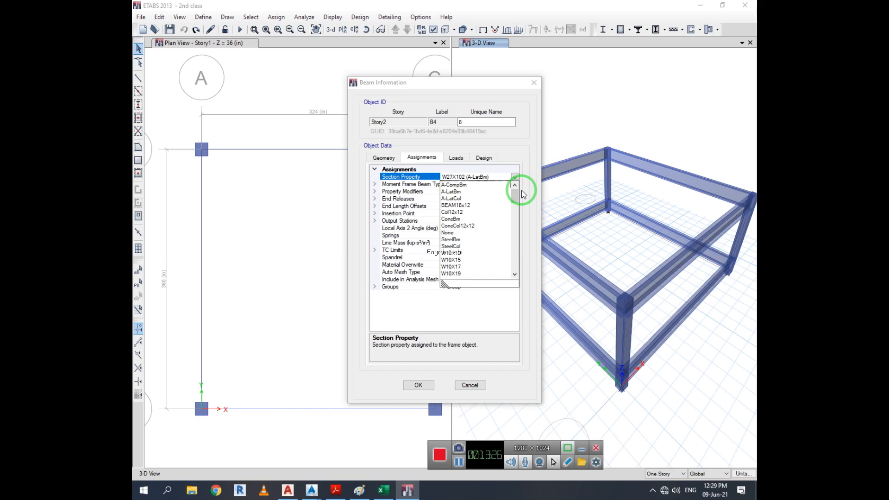
click(677, 164)
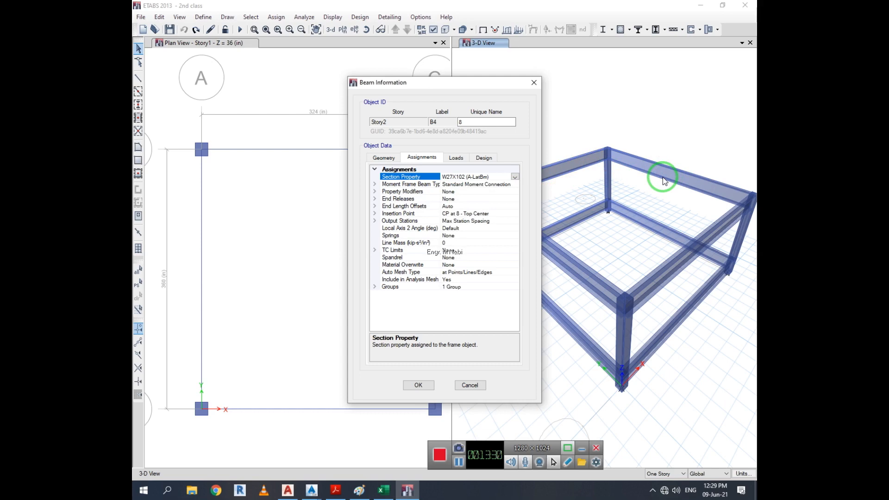
click(470, 386)
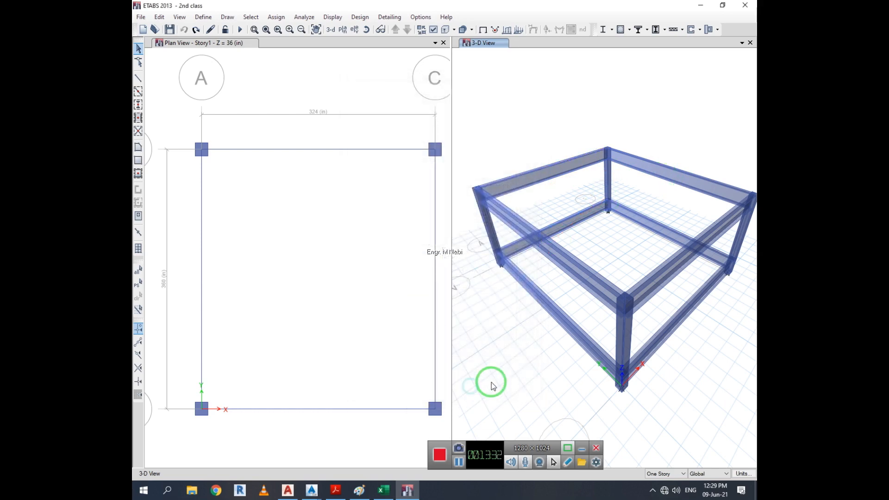
Step: Try to assign the BEAM18x12 frame section property, leaving the section definitions untouched
click(276, 17)
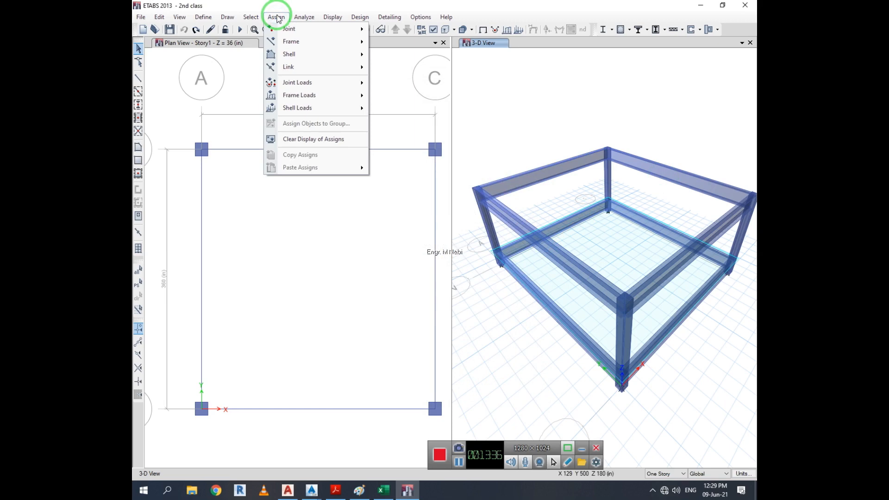
click(290, 41)
click(416, 43)
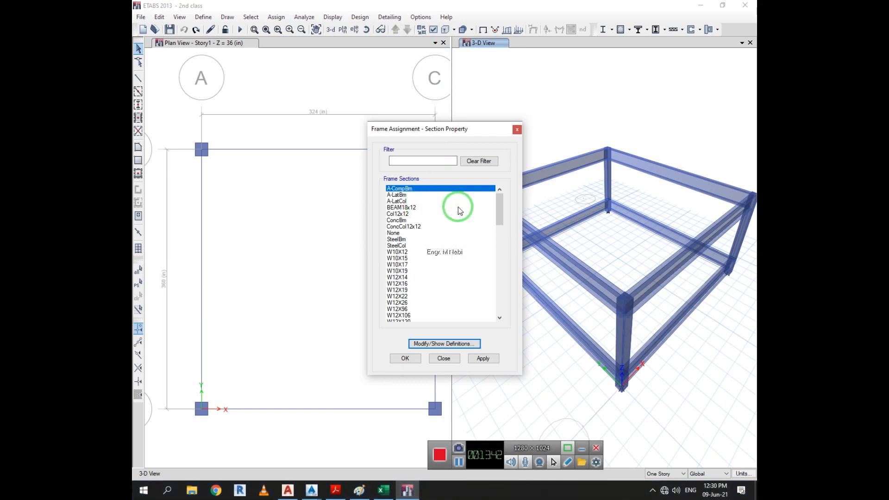
click(415, 209)
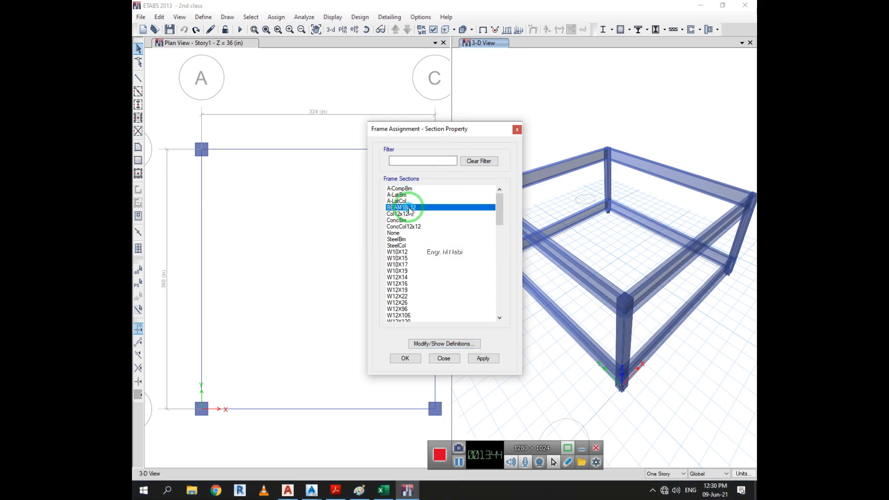
click(456, 343)
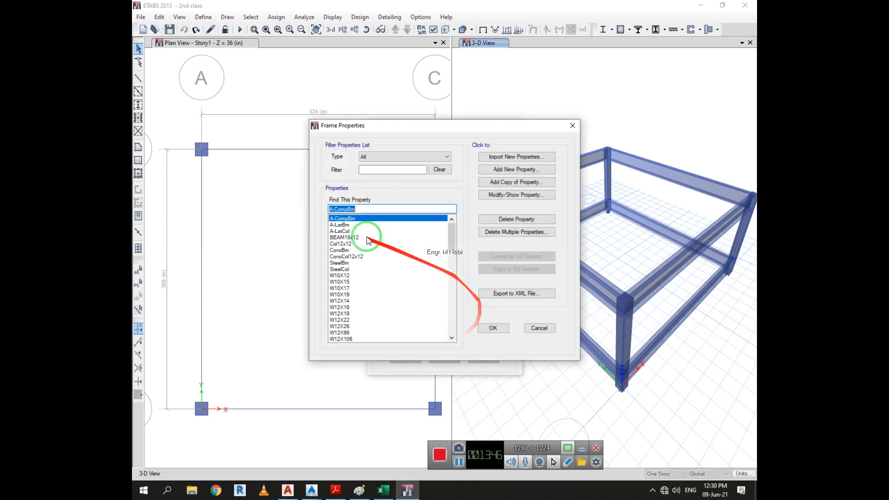
click(537, 327)
click(409, 364)
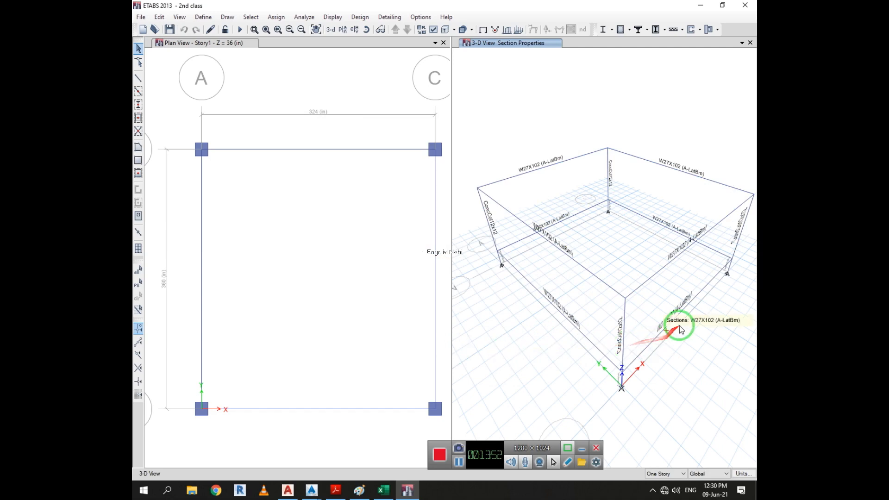
scroll(704, 332, up, 3)
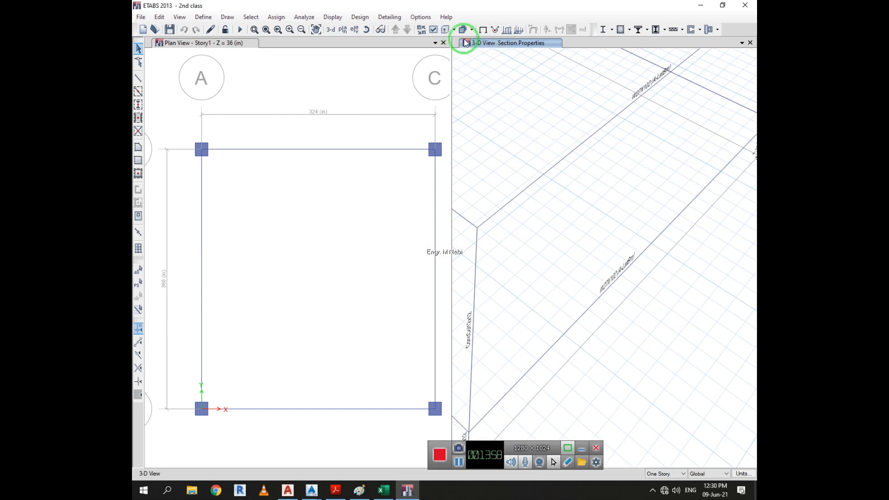
click(447, 31)
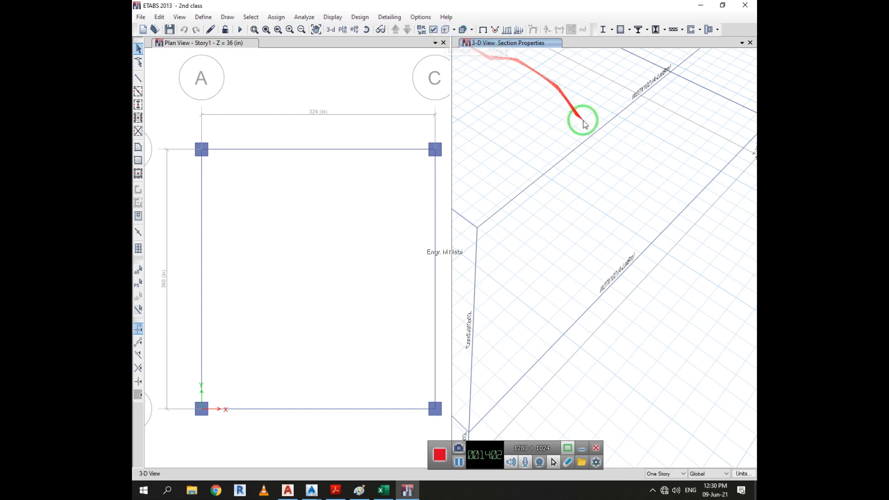
scroll(665, 75, up, 5)
scroll(661, 82, down, 6)
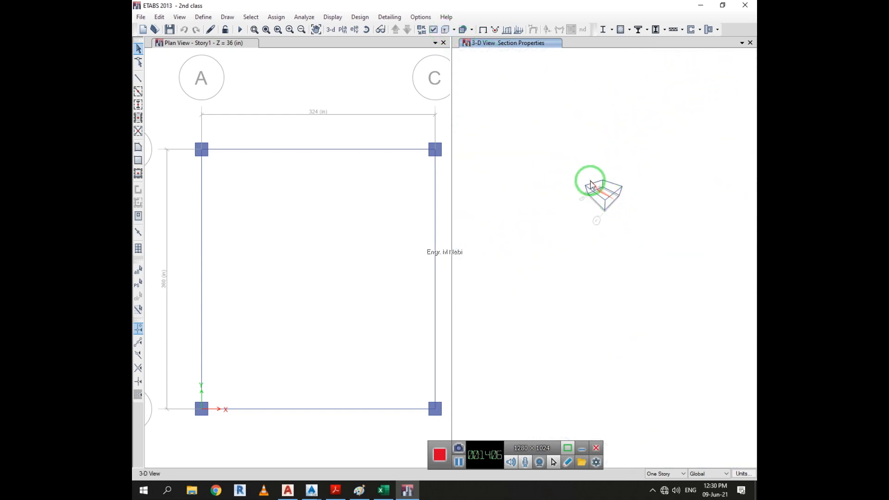
scroll(604, 186, up, 5)
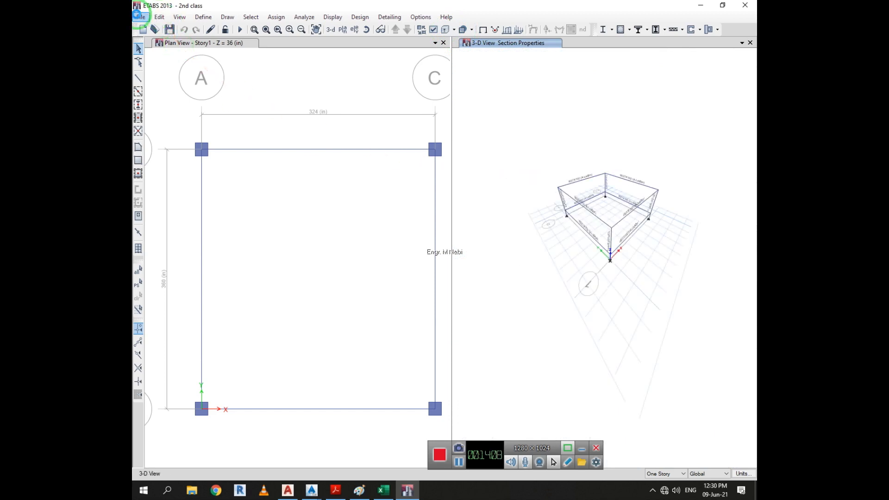
click(276, 16)
click(303, 42)
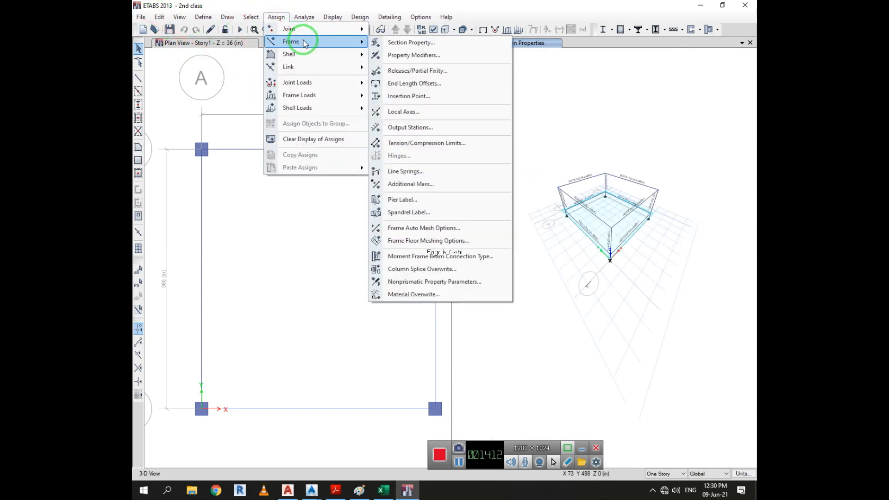
click(240, 17)
click(242, 17)
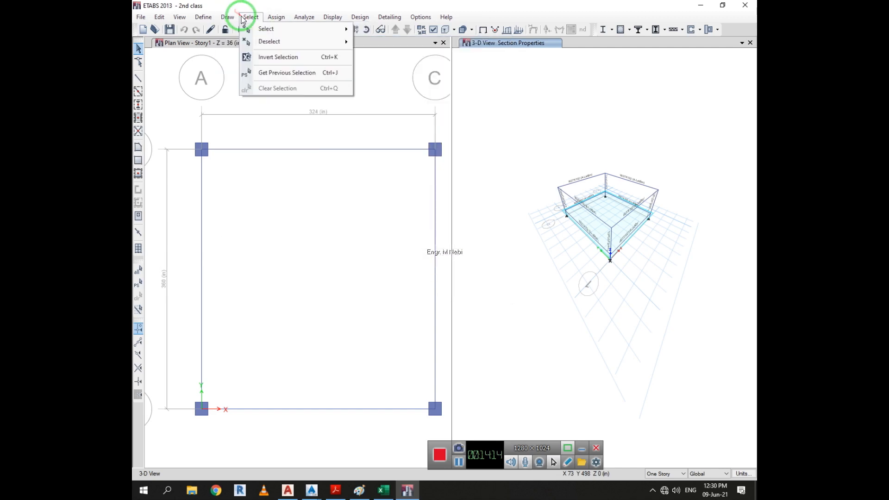
click(374, 233)
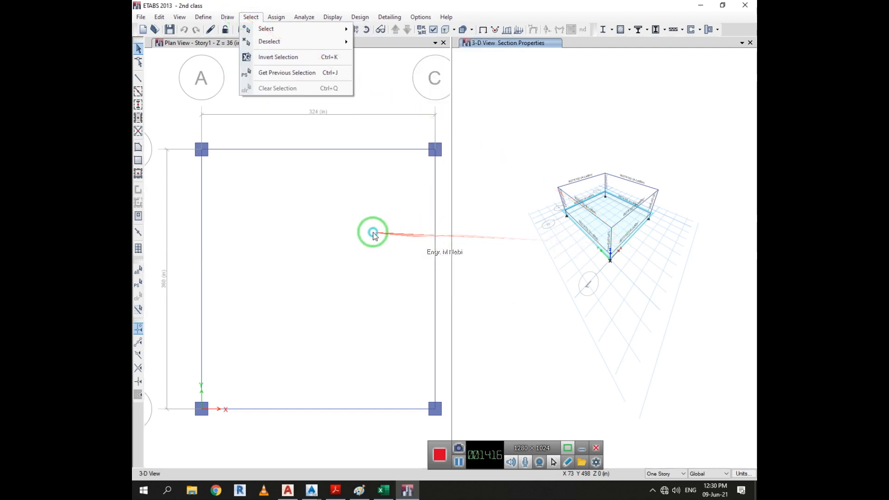
Step: Select the Story1 beam that spans between grids A and C along the frame's rear edge
click(500, 223)
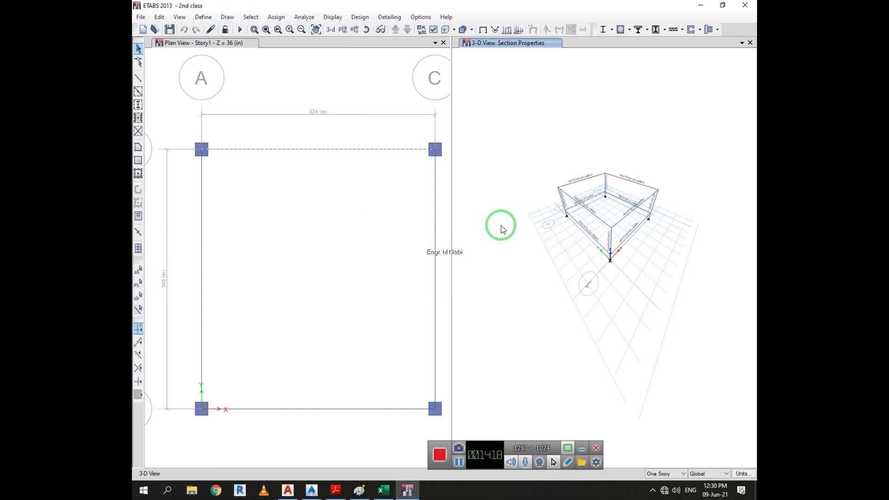
click(590, 197)
click(159, 17)
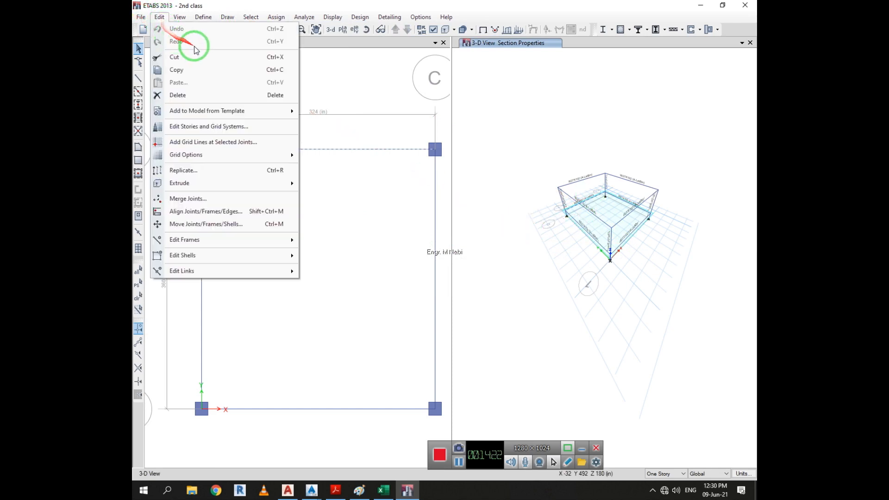
click(567, 228)
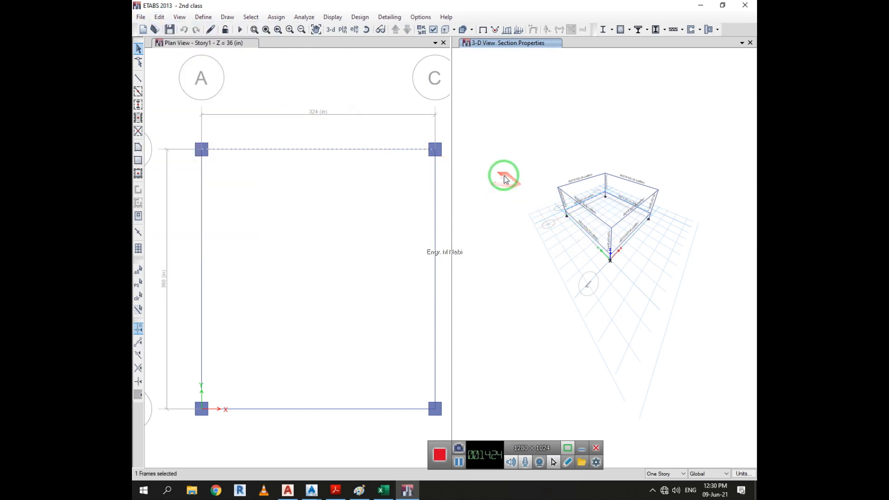
click(445, 30)
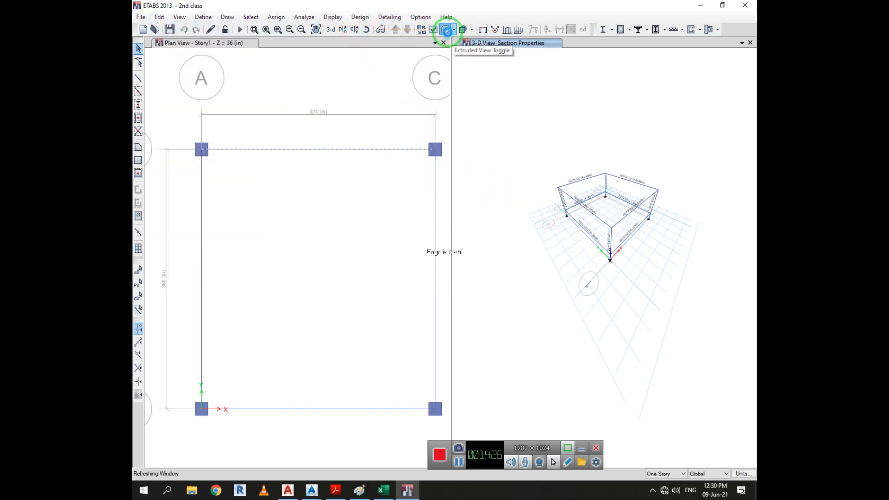
scroll(597, 200, up, 5)
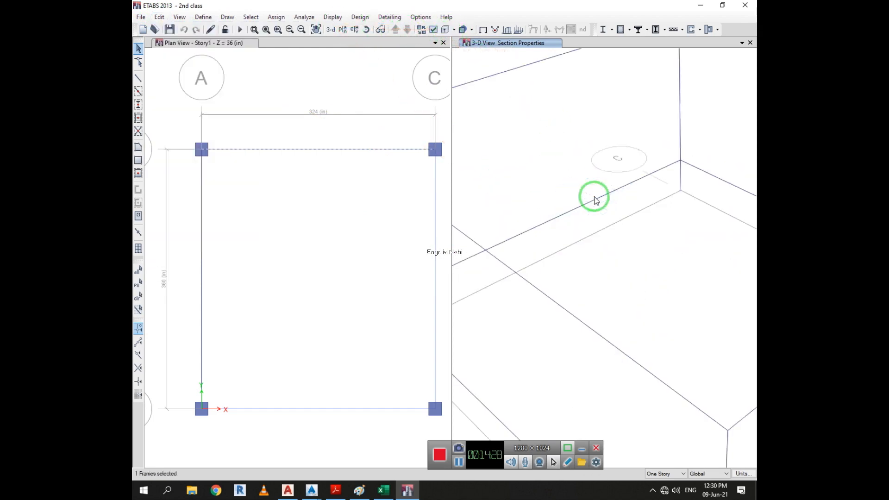
scroll(595, 201, down, 5)
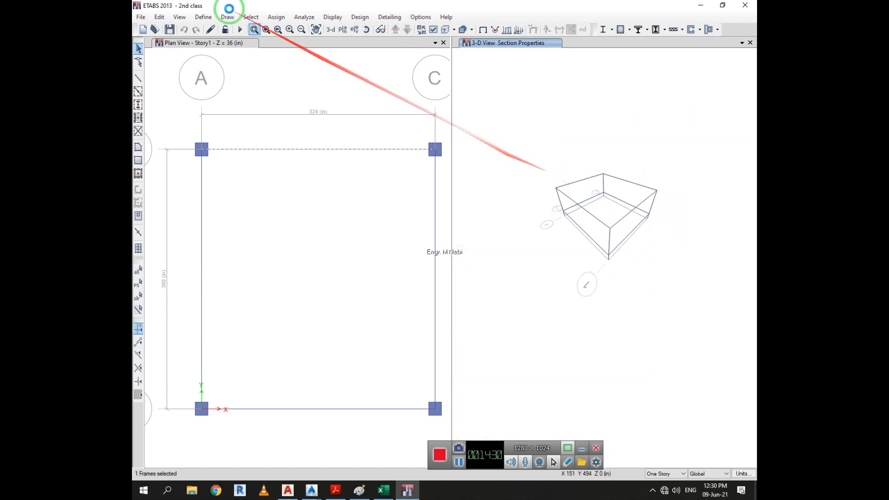
click(252, 20)
click(252, 17)
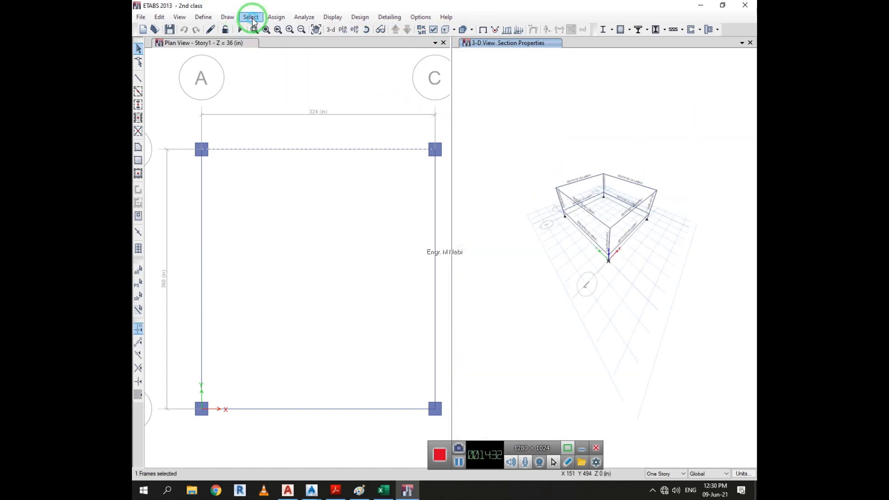
click(460, 465)
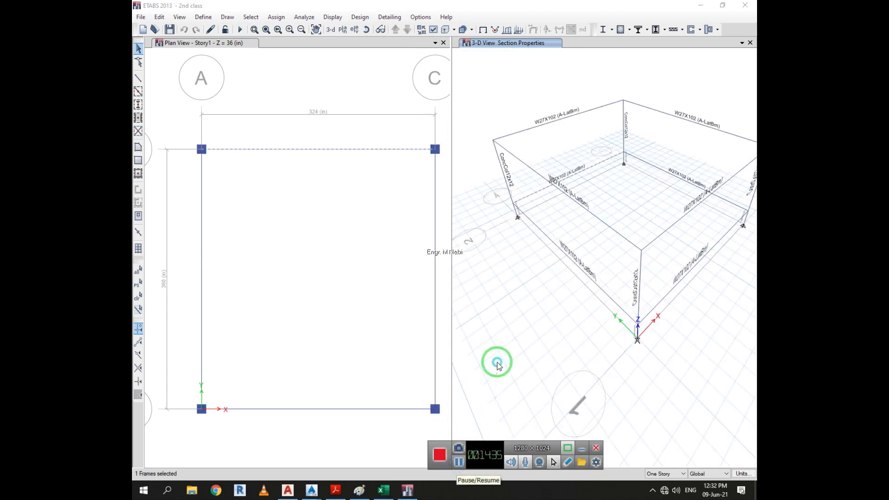
click(497, 362)
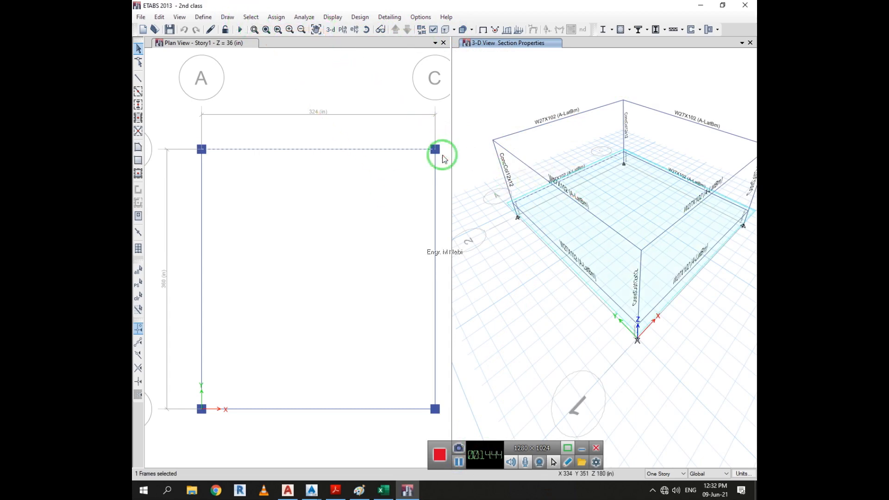
Step: Review the ConcCol12x12, ConcBm, Col12x12 and BEAM18x12 entries among the defined frame sections, leaving the definitions untouched
click(203, 16)
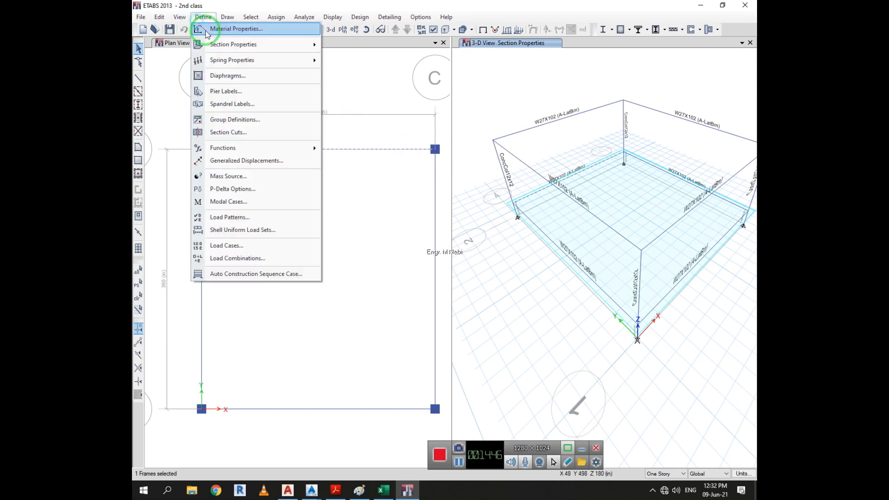
mouse_move(236, 44)
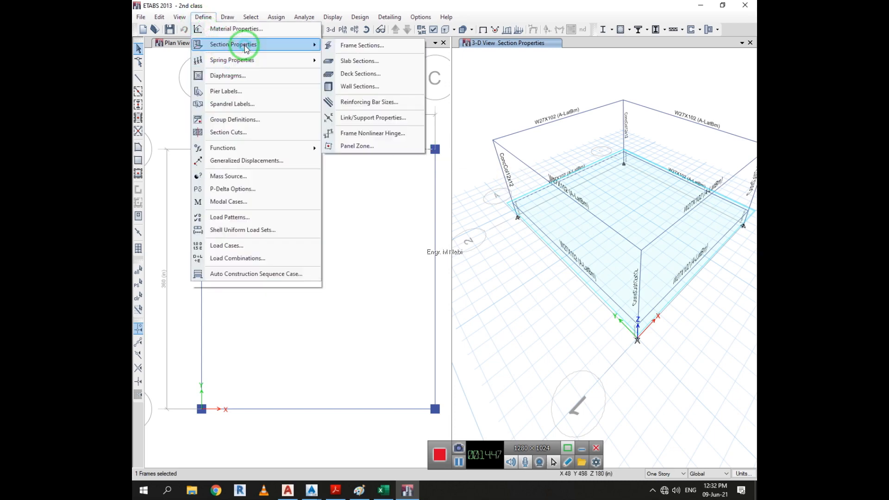
click(383, 46)
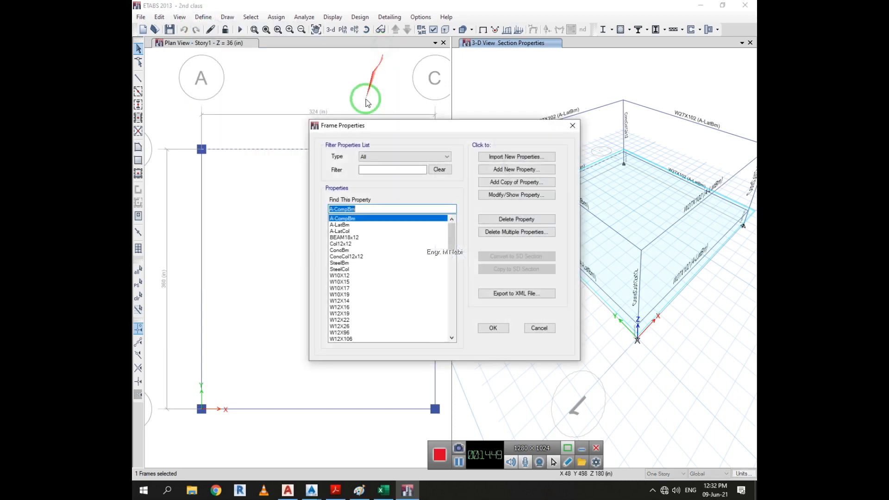
click(360, 257)
drag(412, 123, 311, 130)
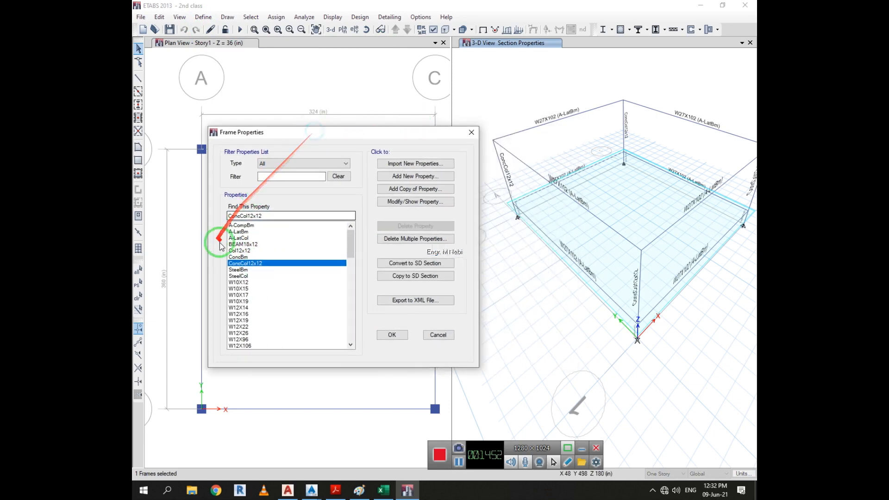
click(243, 258)
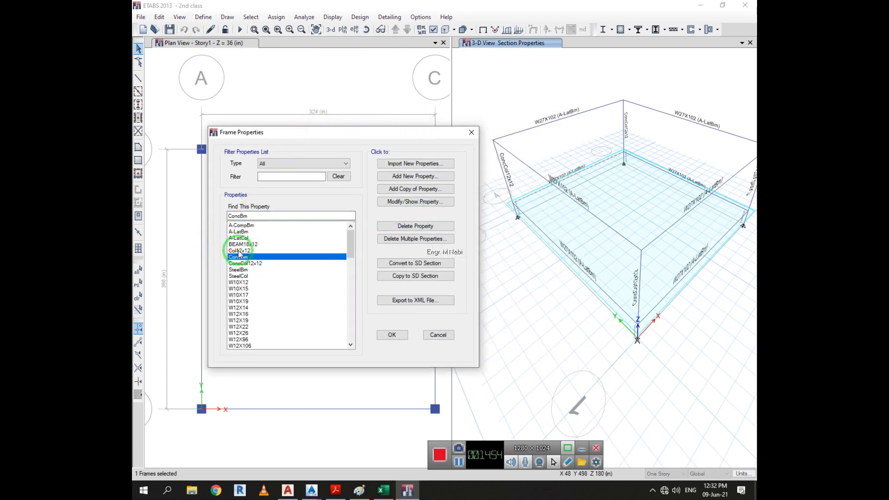
click(238, 251)
click(277, 244)
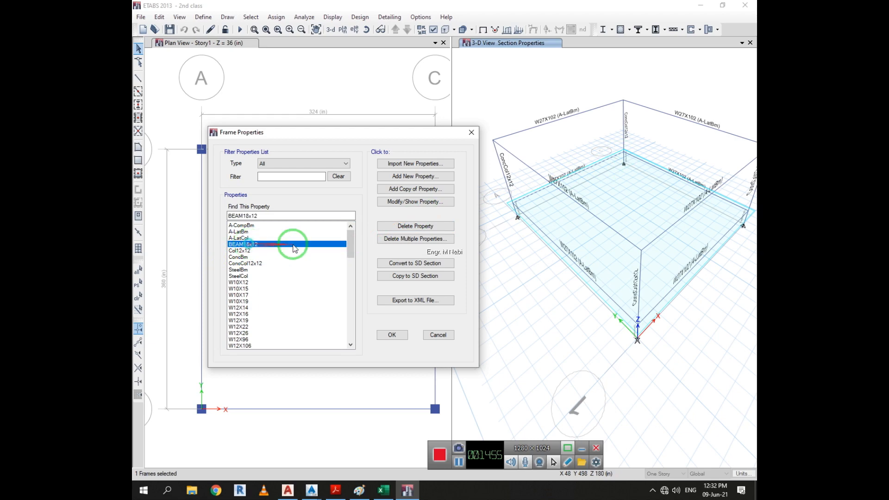
click(437, 335)
Step: Try to select and deselect the model's frames by the Col12x12 and BEAM18x12 frame properties
click(250, 17)
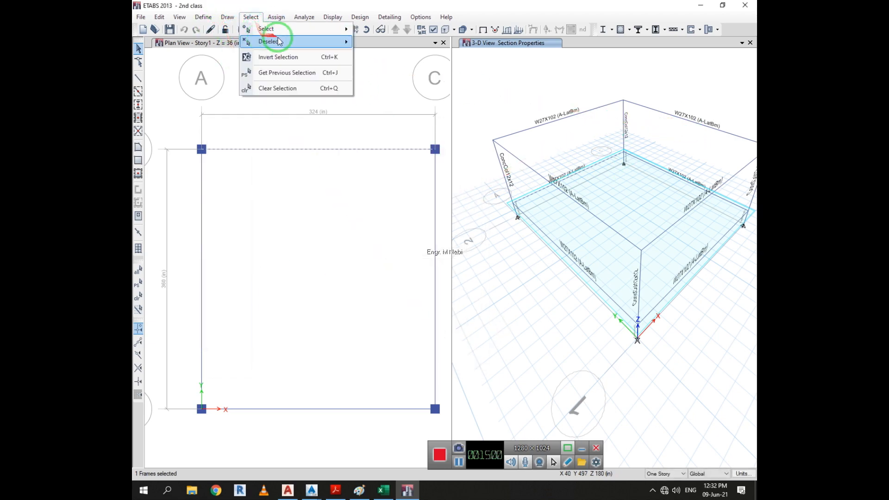
mouse_move(287, 28)
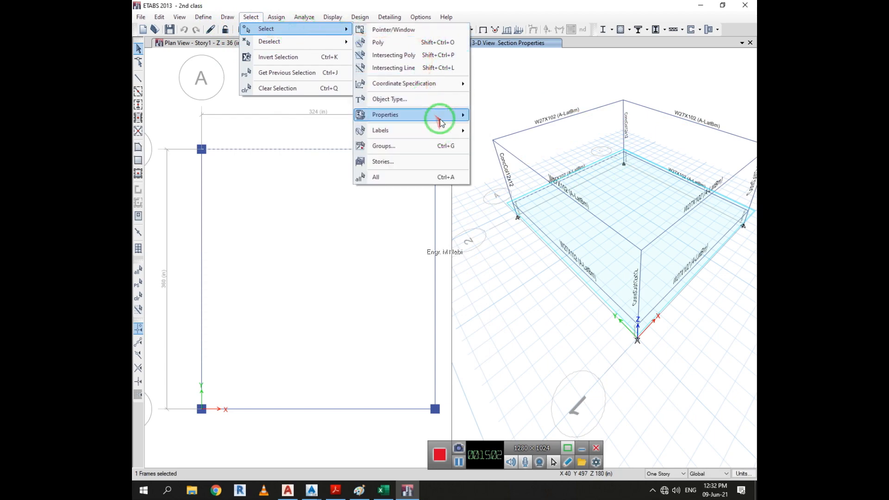
mouse_move(439, 122)
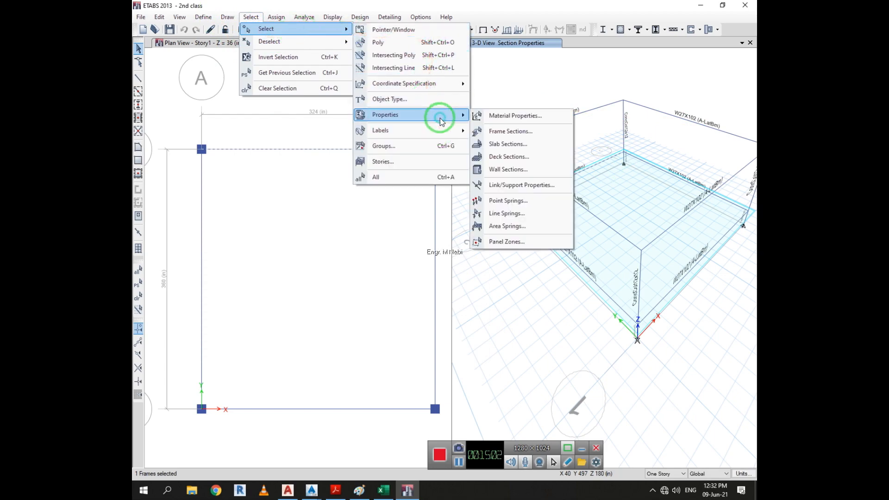
click(534, 133)
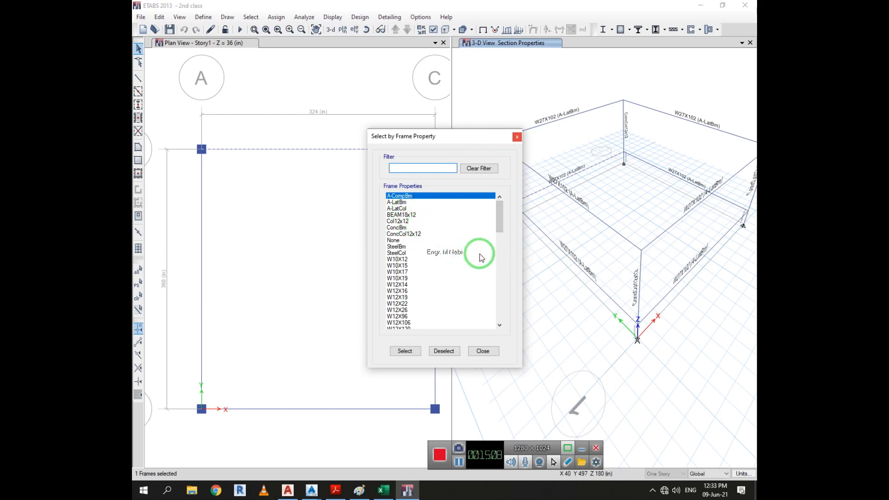
click(407, 221)
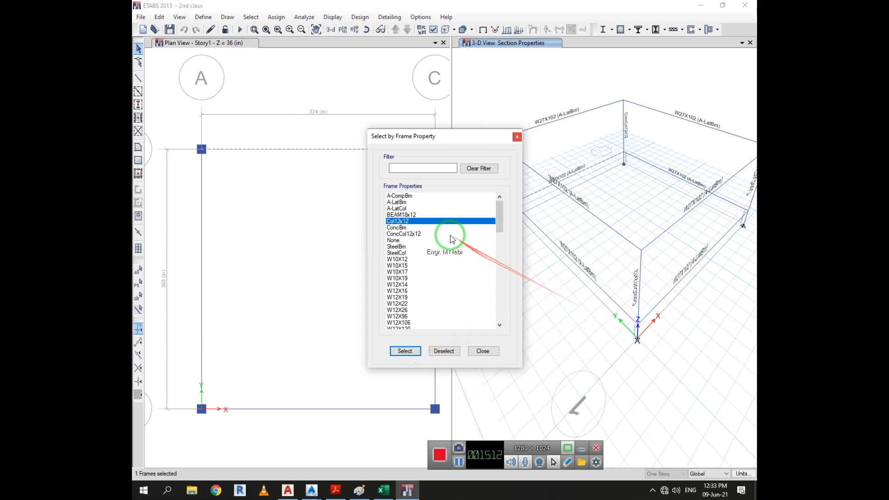
click(408, 215)
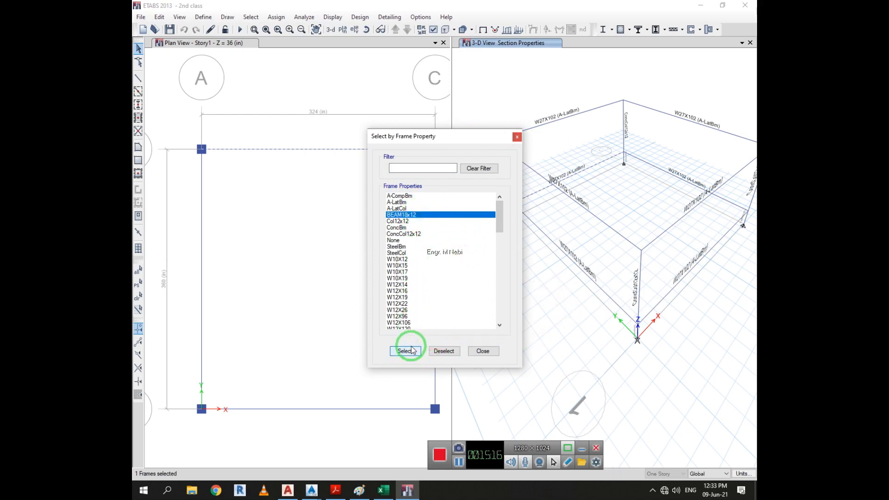
click(410, 221)
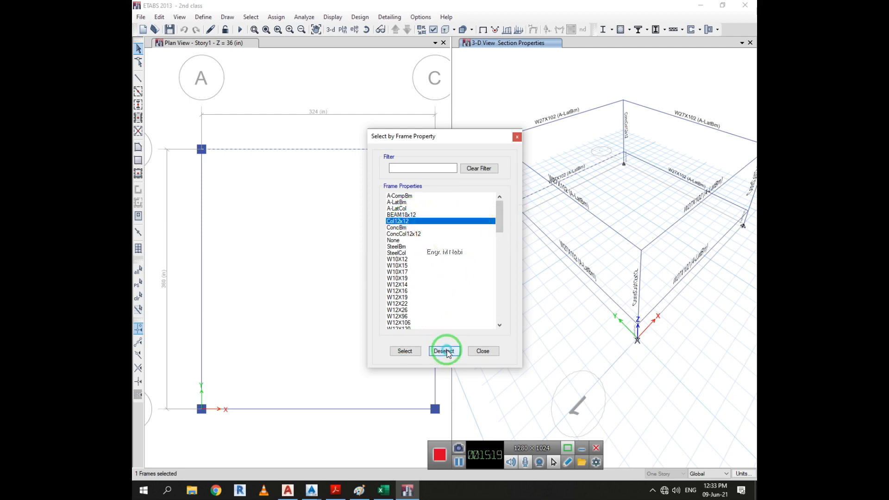
click(399, 215)
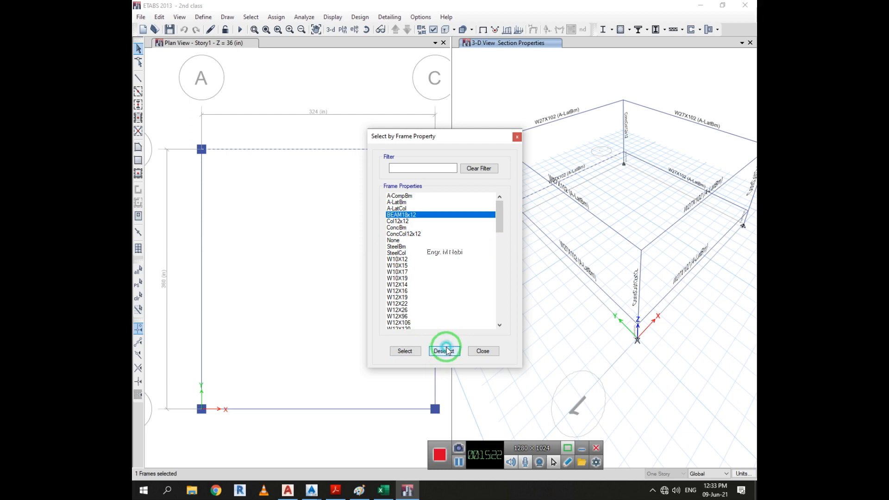
click(397, 221)
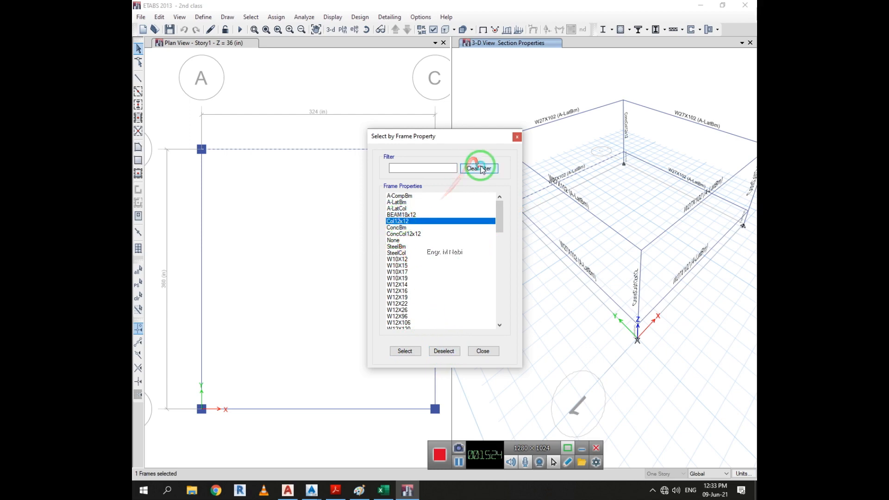
Step: Try to select the frames that use the ConcBm property, and return to the 3-D view of section properties
click(403, 228)
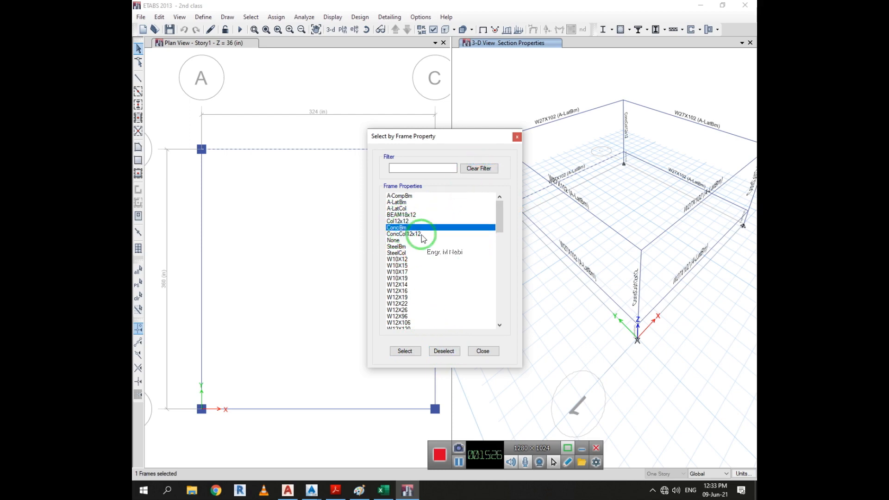
click(412, 354)
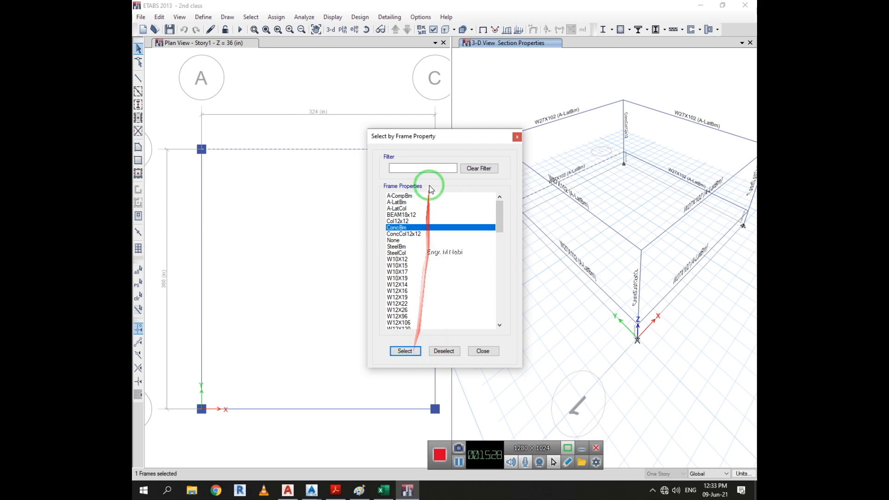
drag(426, 134, 355, 129)
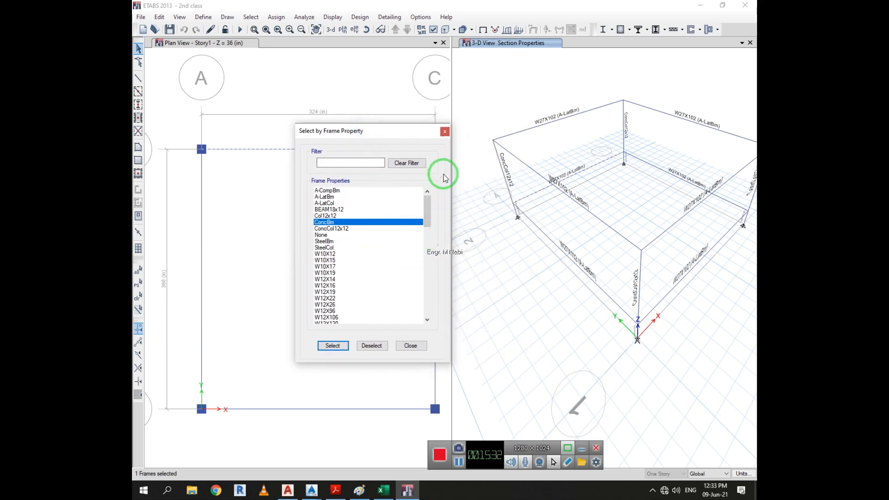
click(444, 131)
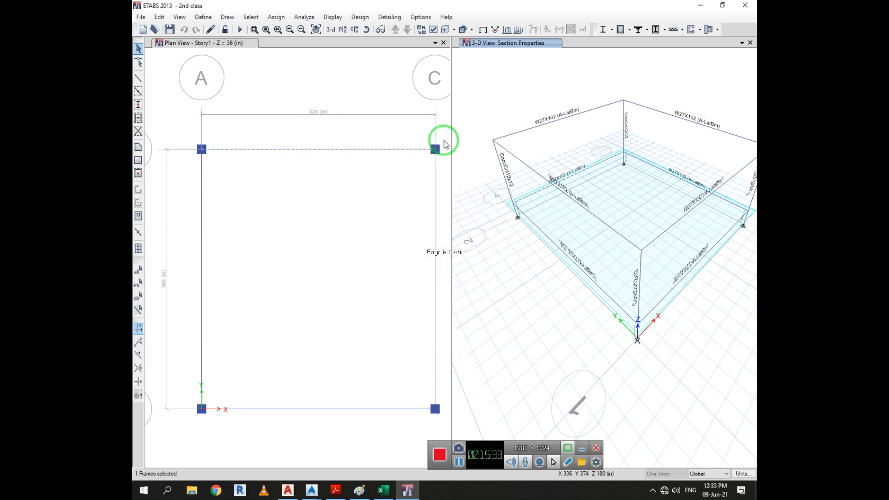
right_click(526, 135)
click(531, 86)
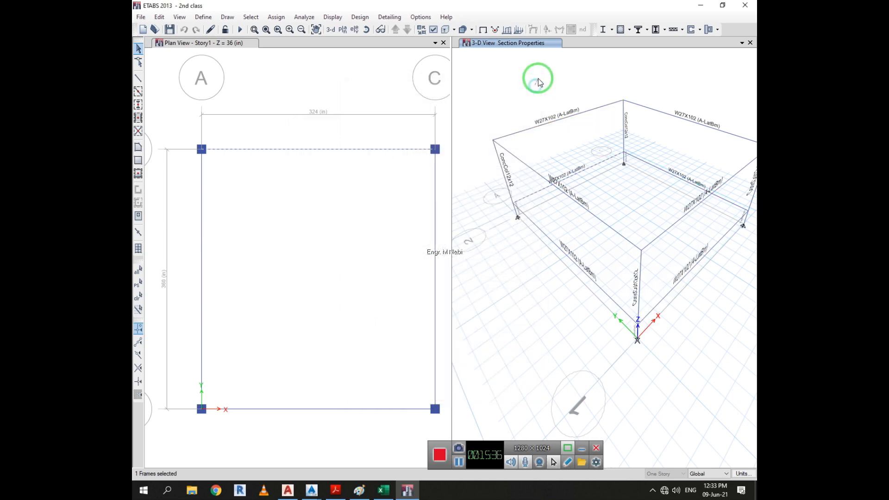
Step: Start a new model with the saved user default settings, saving the changes to the current model
click(140, 17)
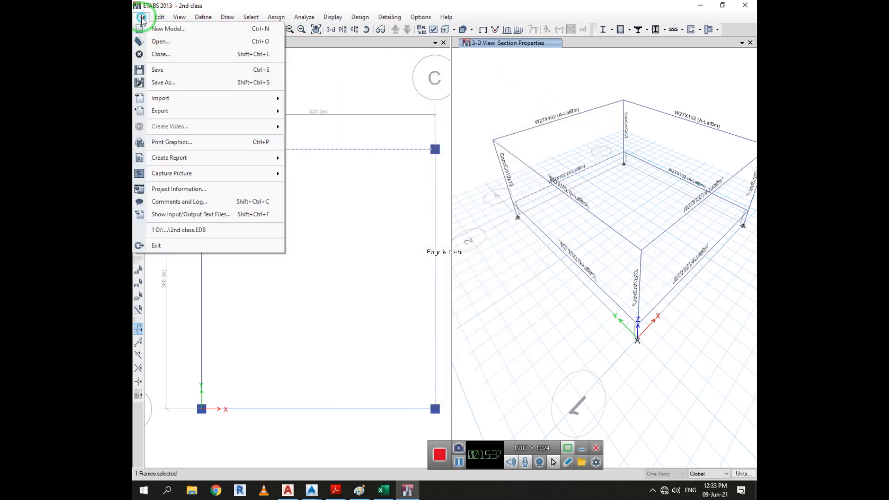
click(174, 29)
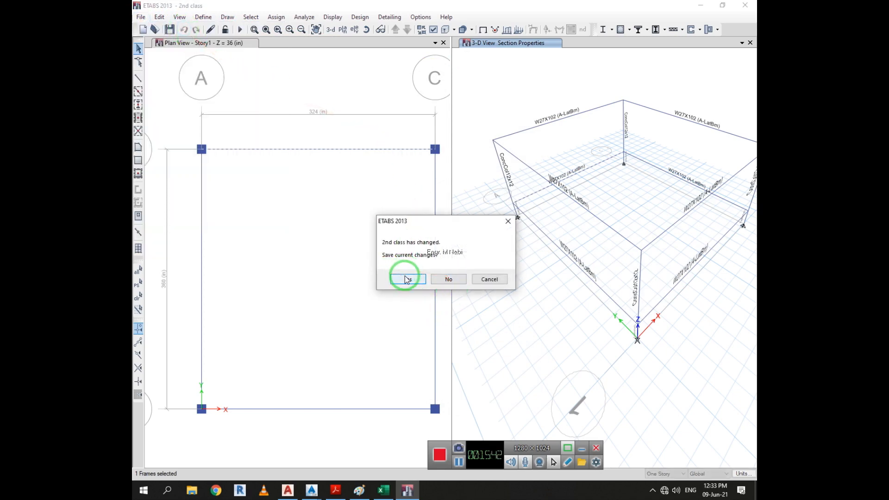
click(405, 280)
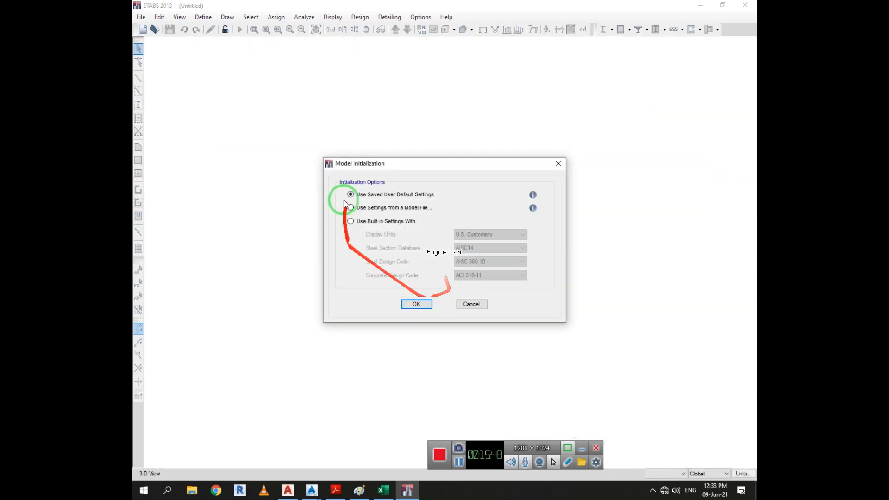
click(417, 304)
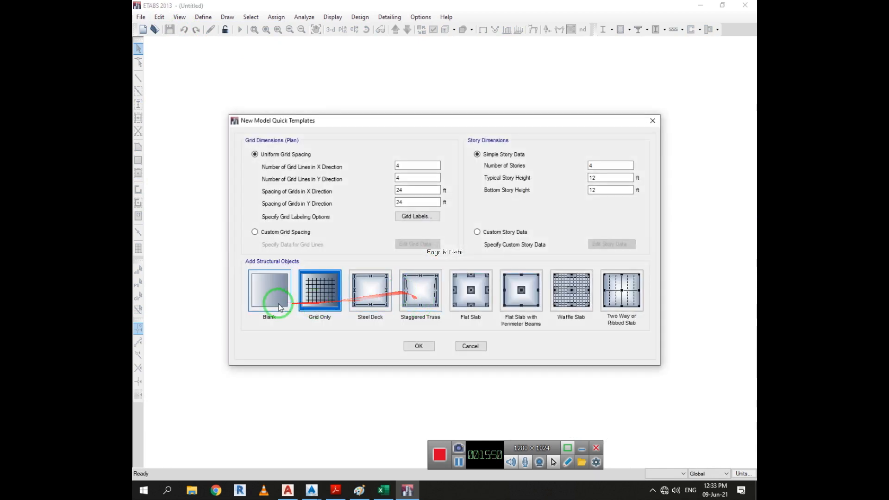
Step: Create a grid-only model with 2 grid lines in X, 2 grid lines in Y and 2 stories
double_click(416, 166)
text(2)
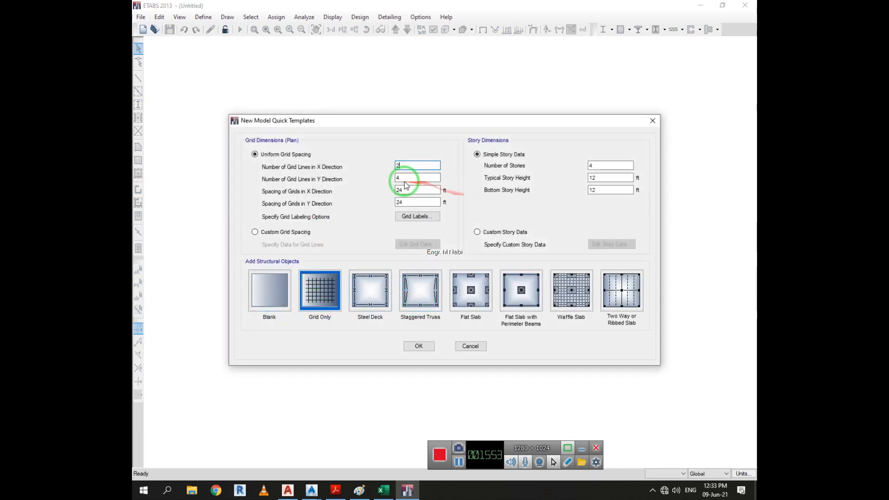
key(Tab)
text(2)
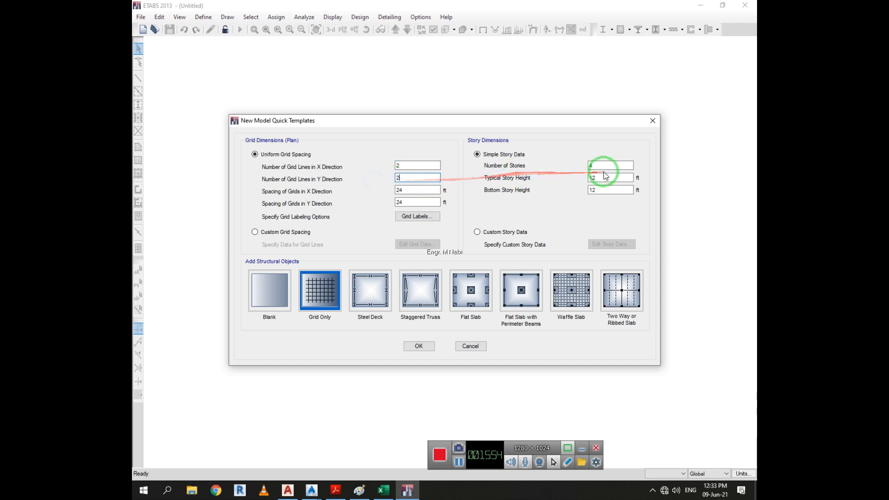
double_click(598, 166)
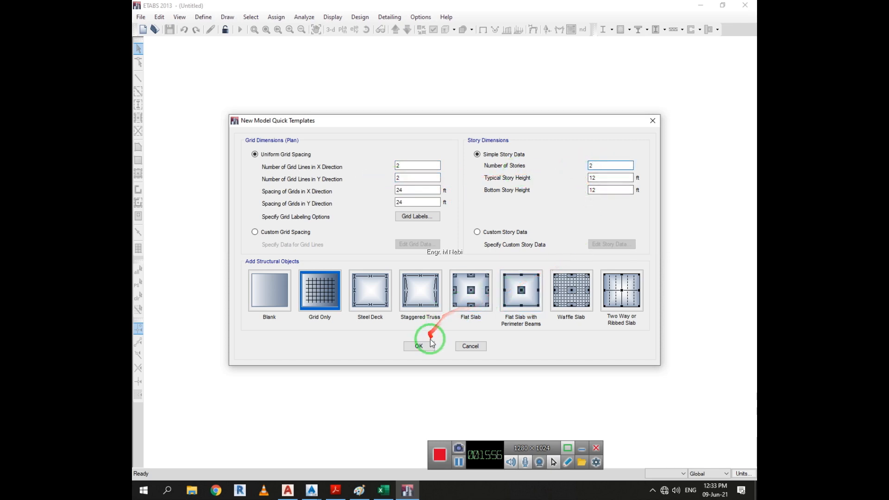
click(429, 346)
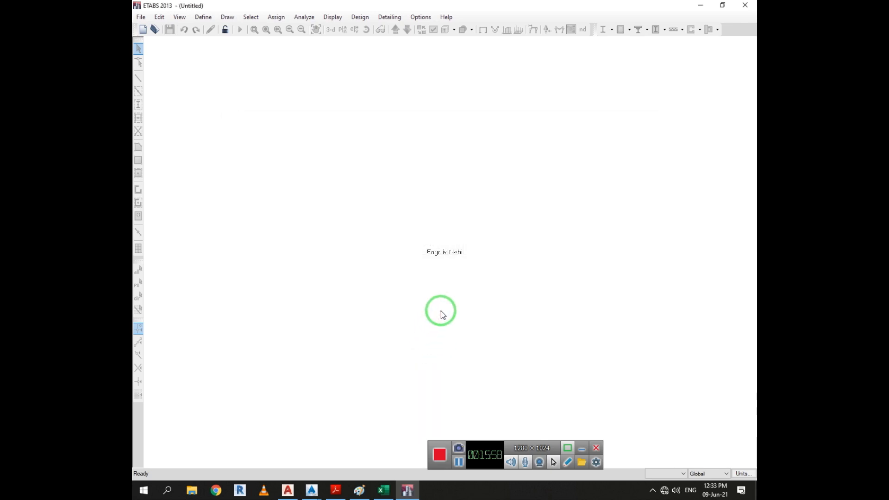
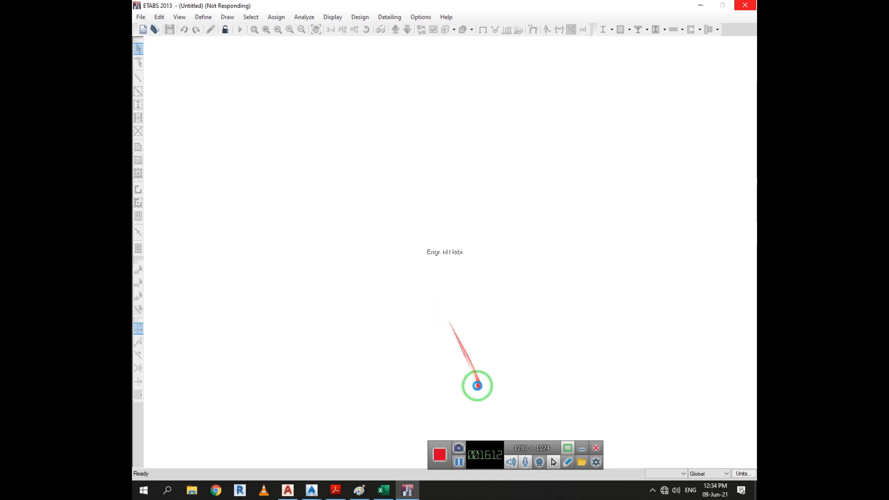
click(464, 463)
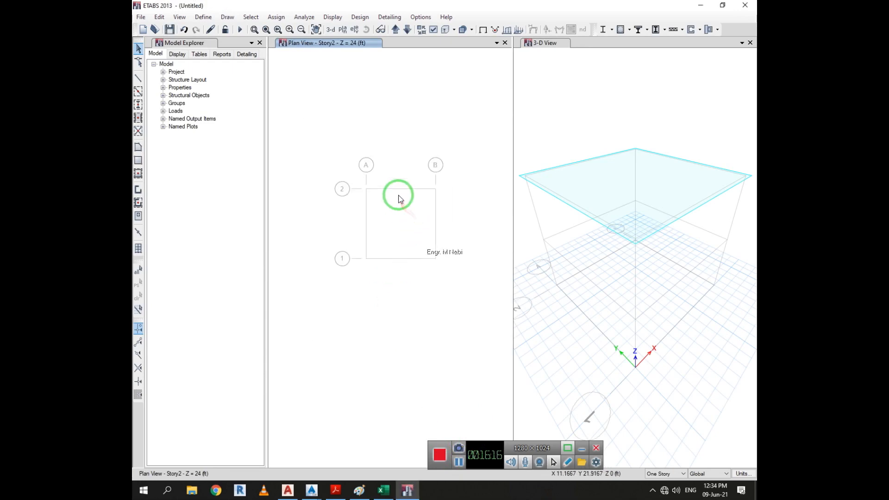
Step: Start a new frame section property with the concrete rectangular shape
scroll(389, 209, up, 3)
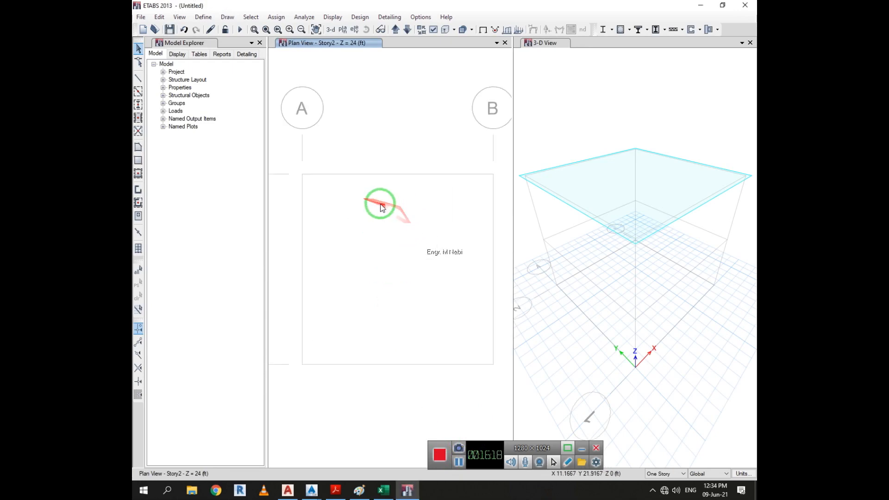
click(203, 17)
mouse_move(260, 45)
click(361, 45)
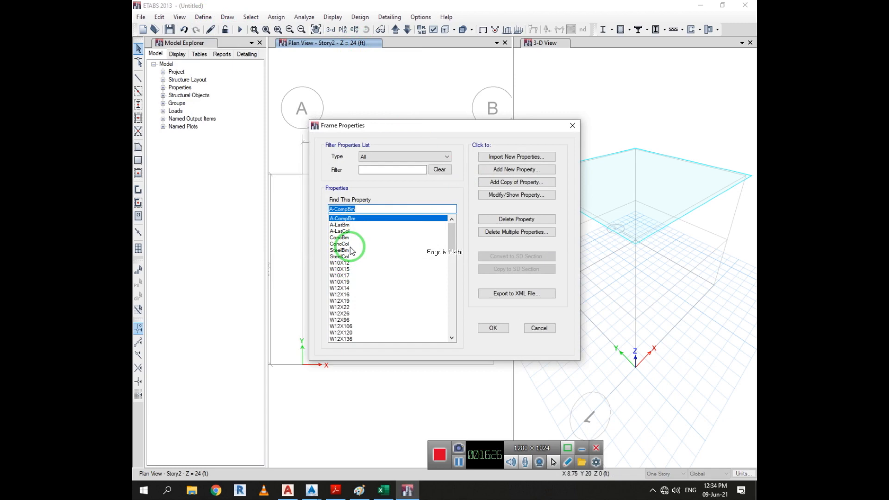
click(509, 170)
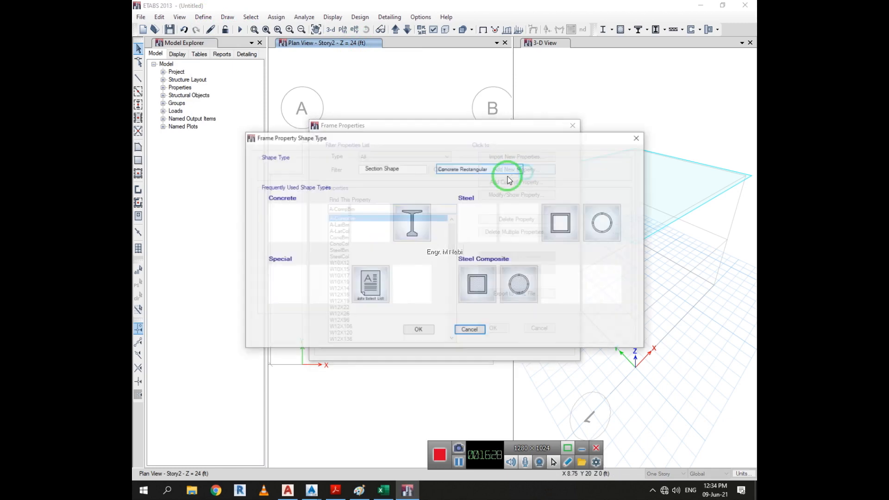
click(277, 222)
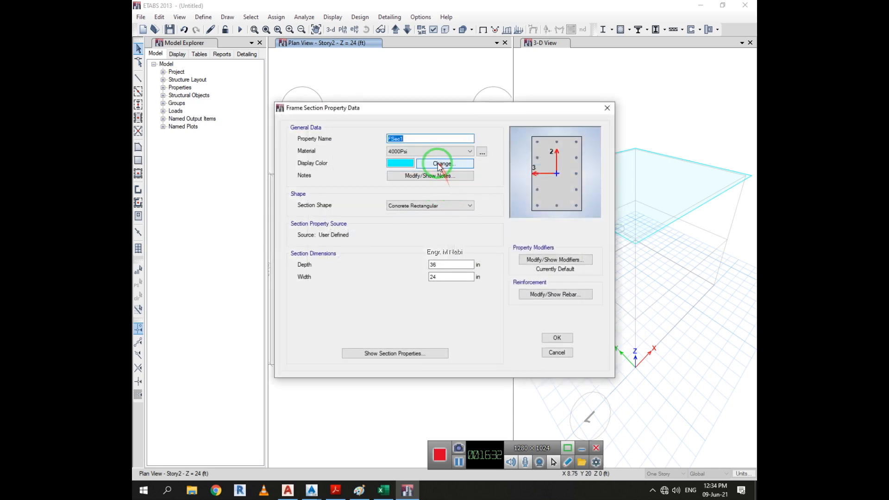
Step: Review the property data of the 4000Psi concrete material assigned to the new section
click(481, 154)
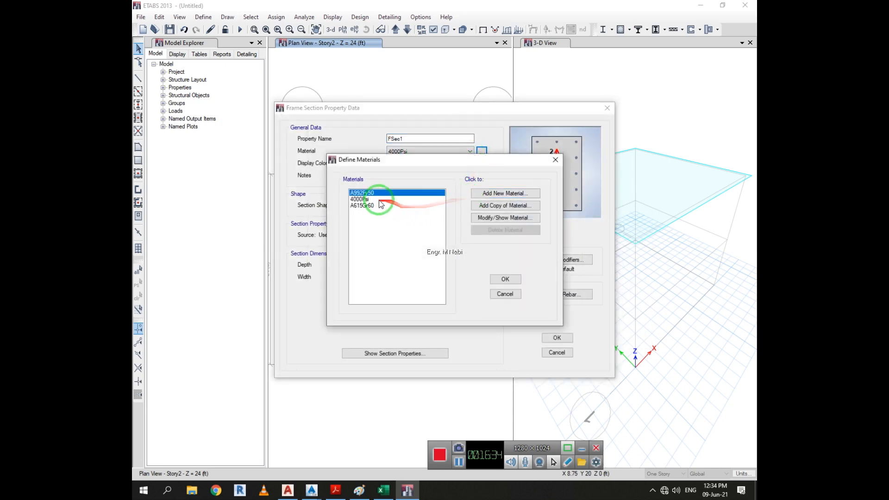
click(502, 219)
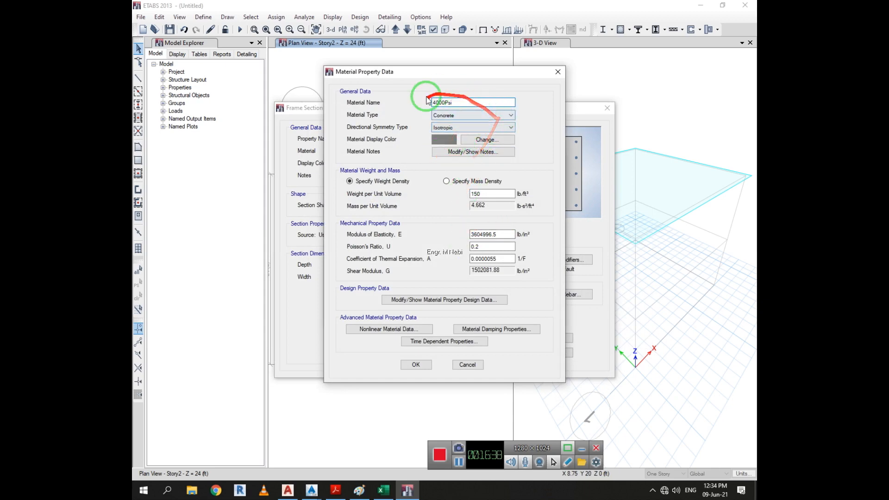
click(416, 365)
click(501, 279)
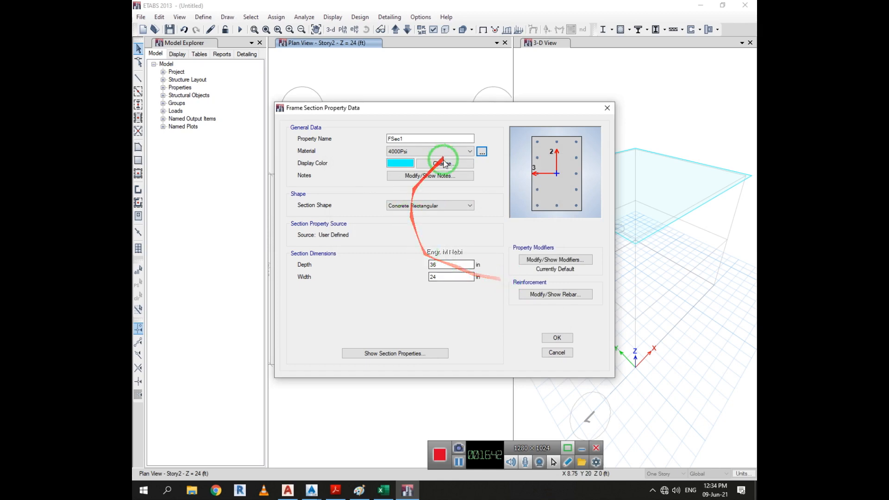
Step: Set the section's depth and width to 12 in each and name the property Col12x12
drag(440, 264, 407, 271)
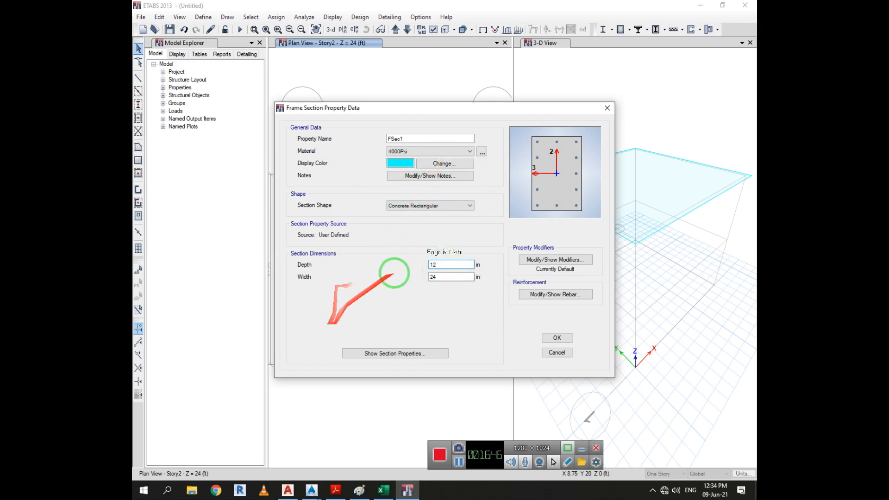
drag(440, 277, 417, 283)
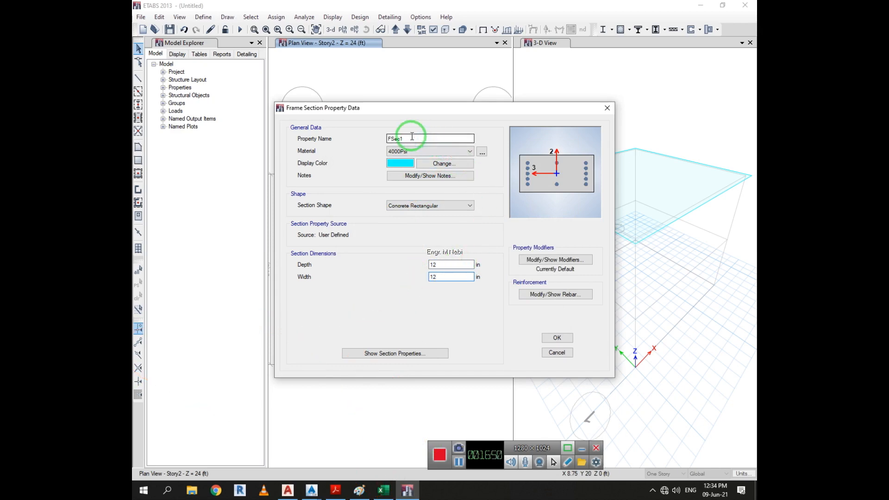
drag(412, 136, 359, 144)
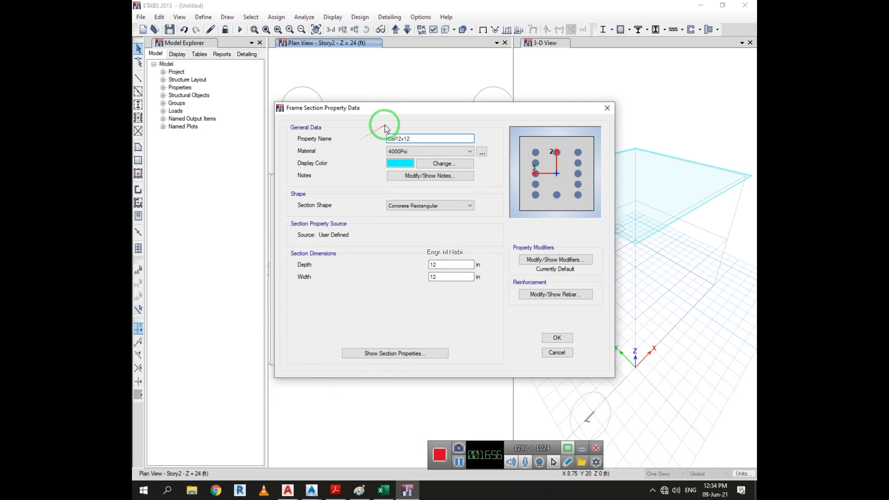
Step: Open the Col12x12 section's reinforcement data and the material definitions for its longitudinal bars
click(546, 294)
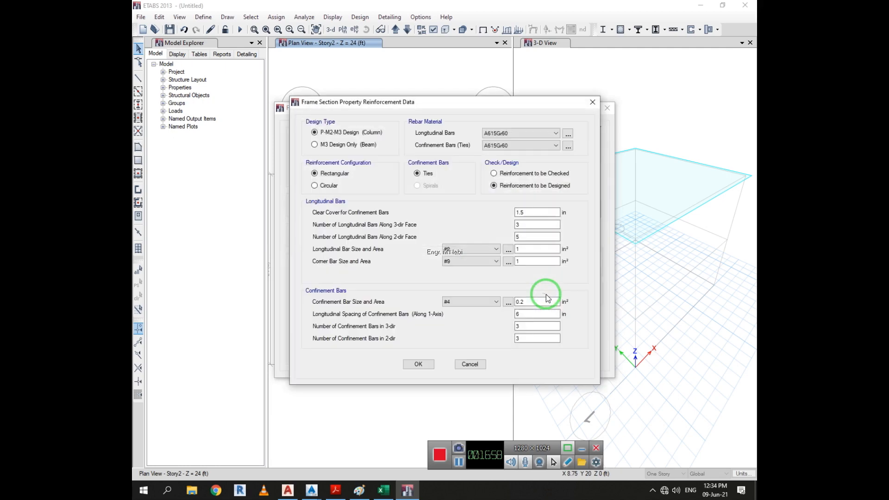
drag(494, 106, 398, 80)
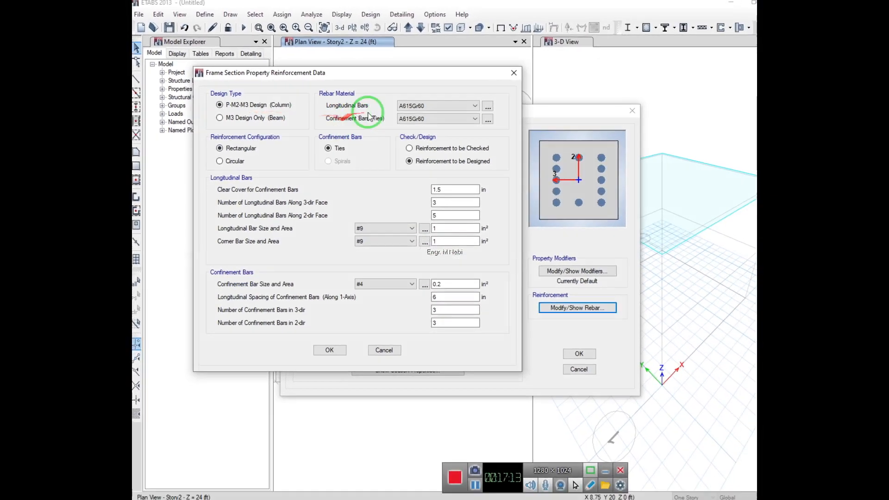
click(440, 107)
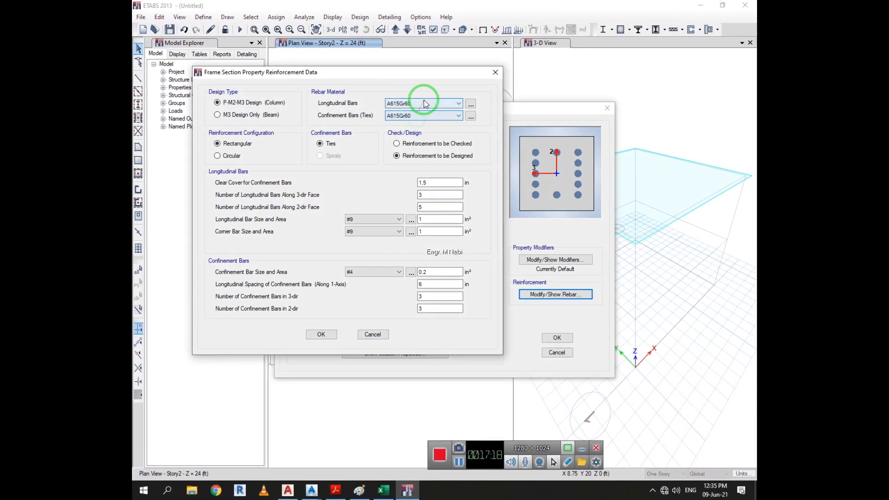
click(457, 104)
click(470, 105)
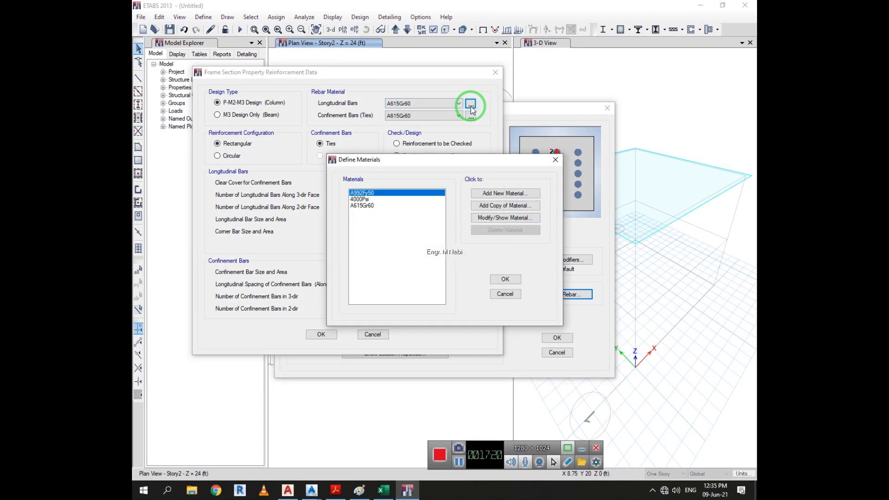
click(368, 200)
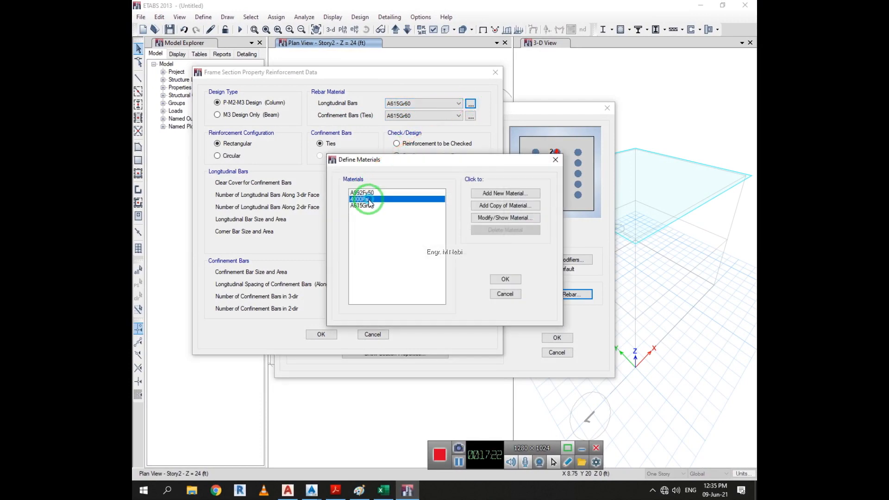
click(500, 218)
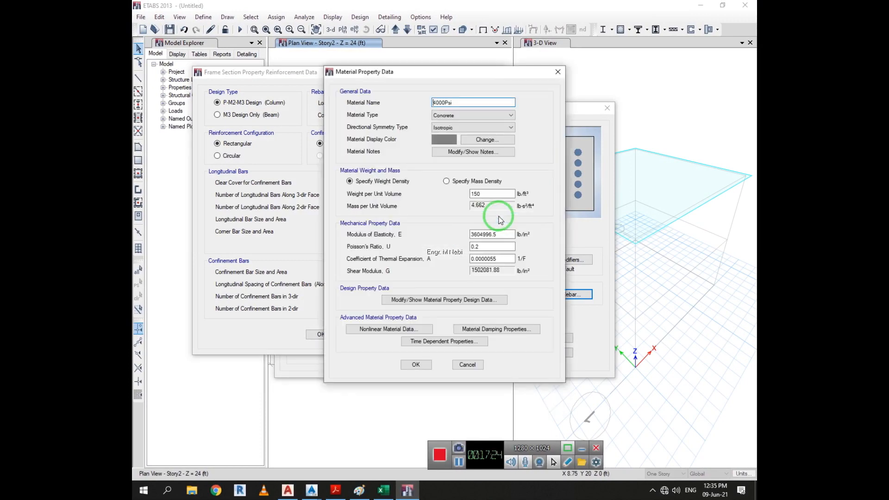
click(467, 118)
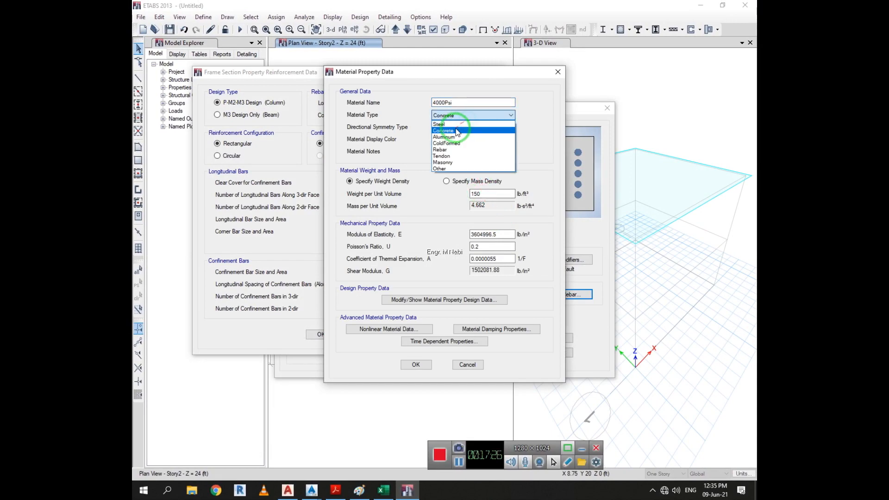
click(459, 127)
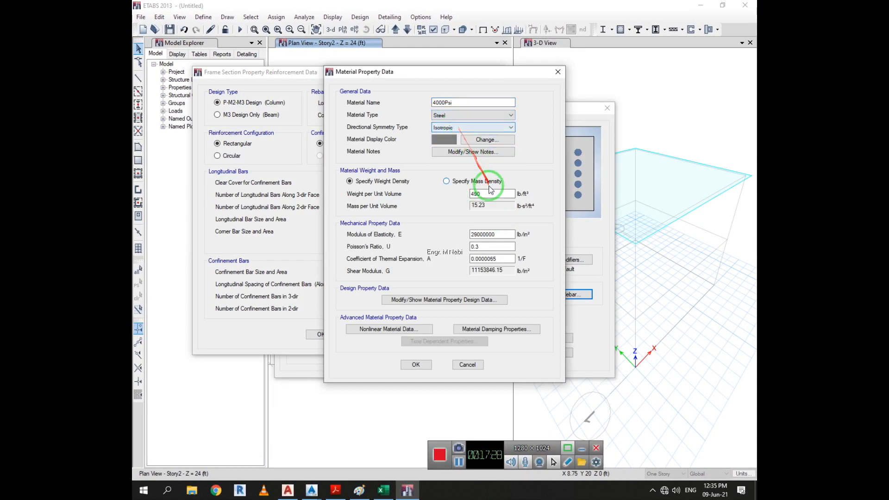
click(468, 299)
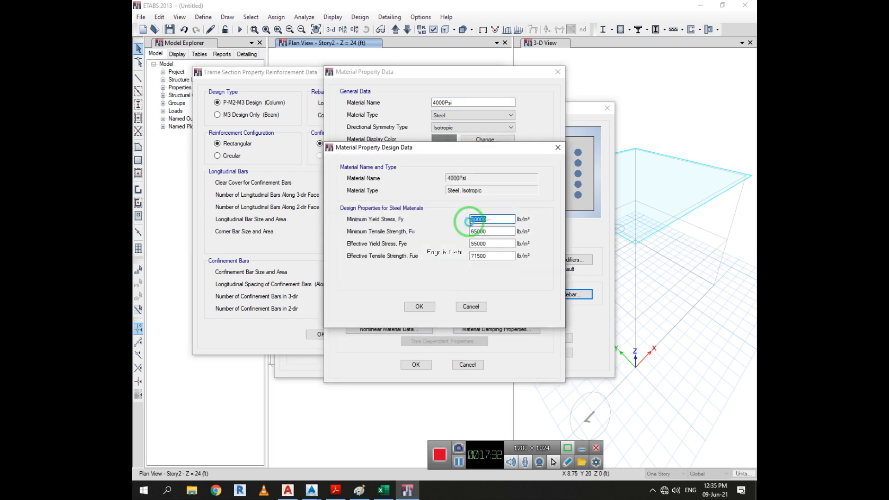
click(471, 306)
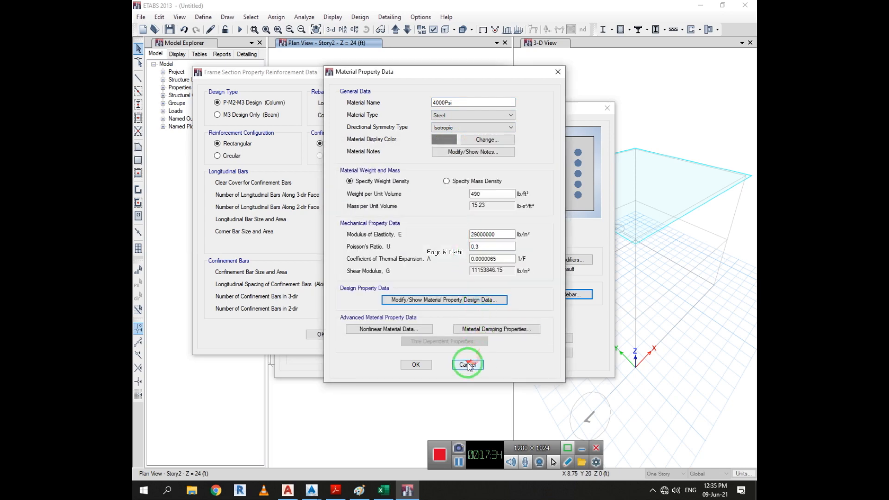
click(468, 364)
Step: Examine the property data and design strengths of the A992Fy50 steel material without changing it
click(382, 192)
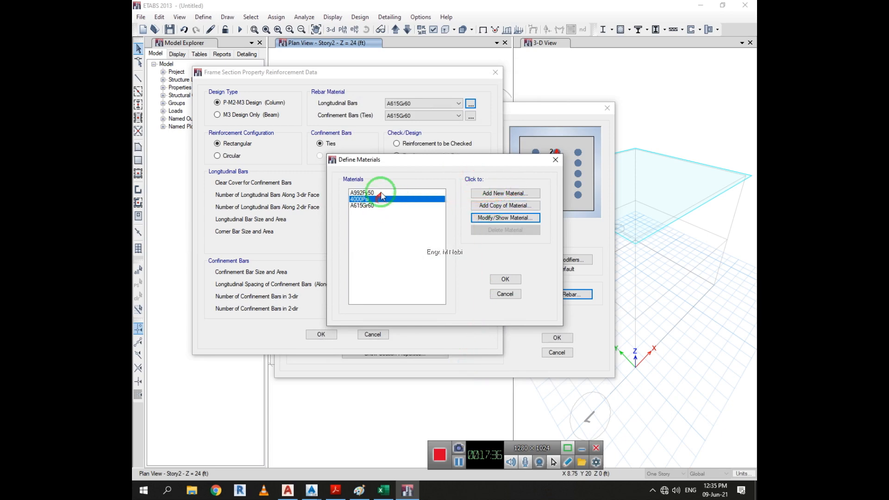
click(496, 218)
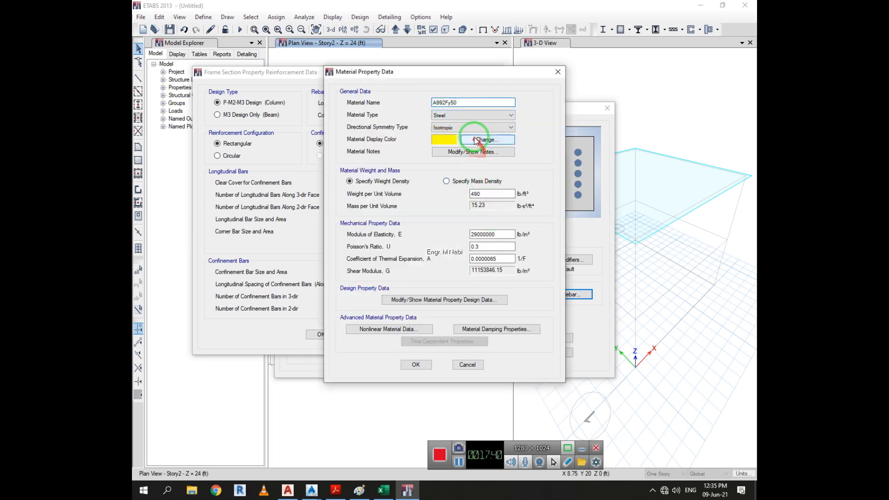
click(448, 302)
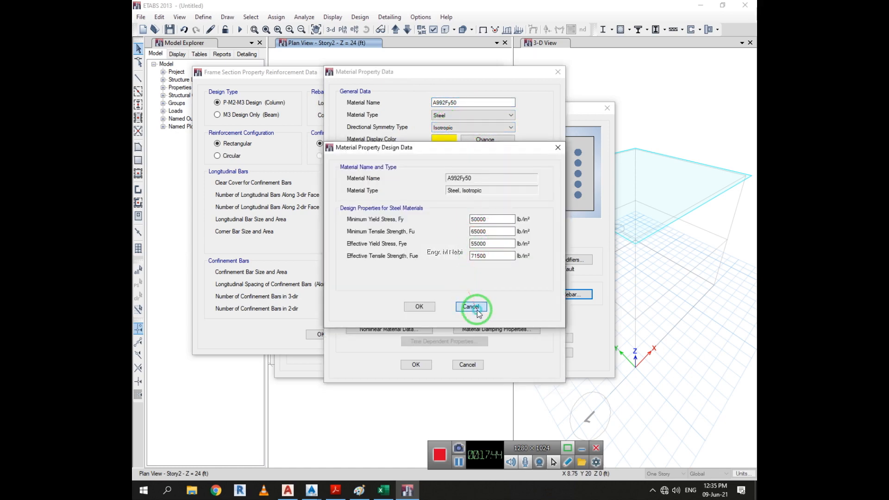
click(470, 306)
click(469, 364)
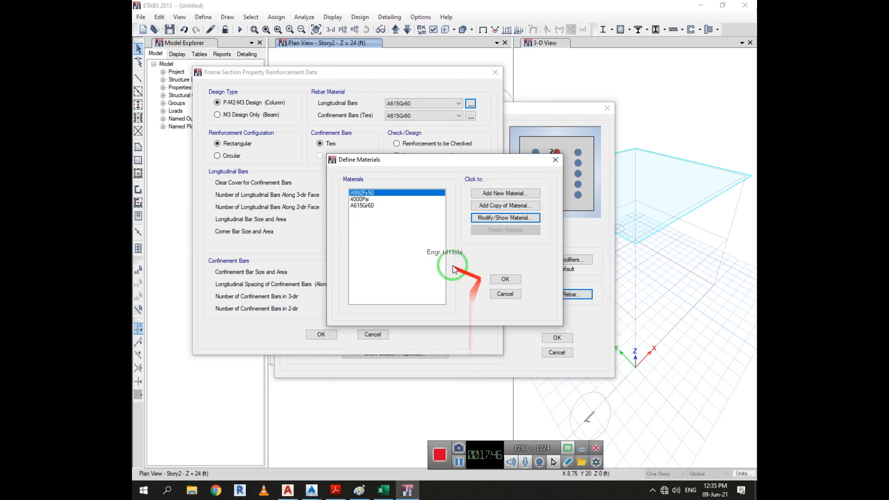
Step: Start a new material property and review the available grades for ASTM A992 and A36 steel and customary concrete
click(472, 194)
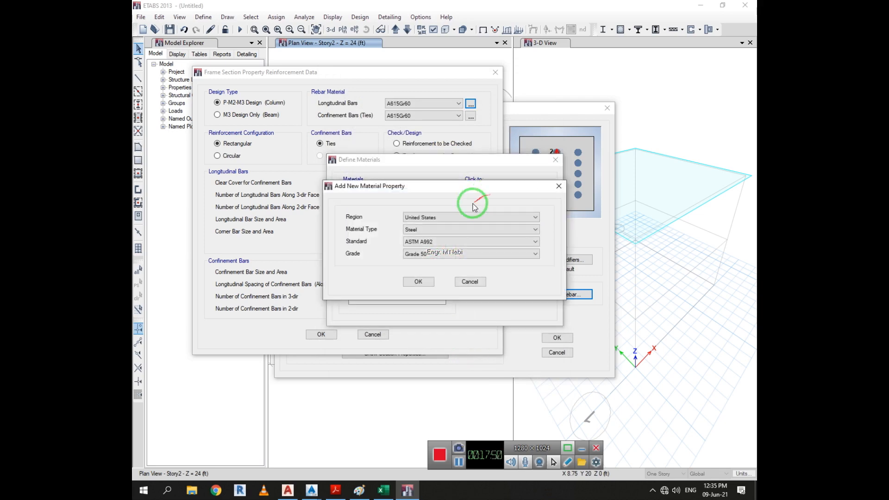
click(432, 231)
click(447, 242)
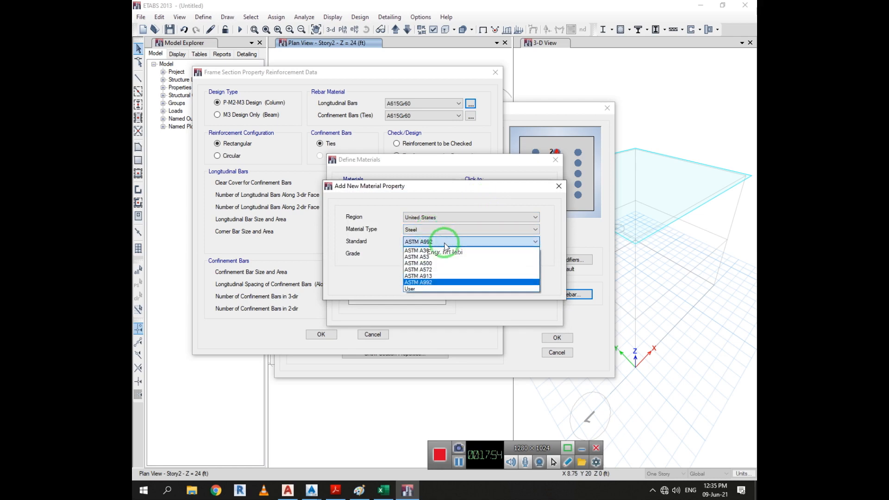
click(444, 242)
click(436, 253)
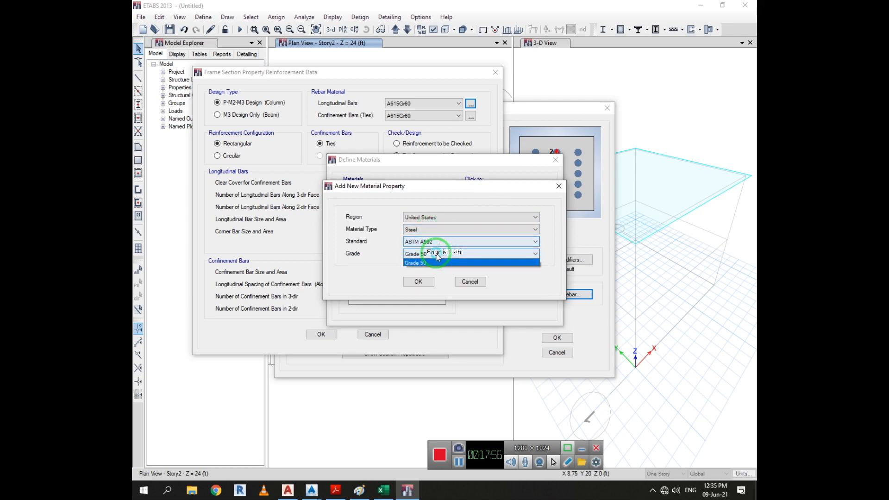
click(437, 256)
click(438, 242)
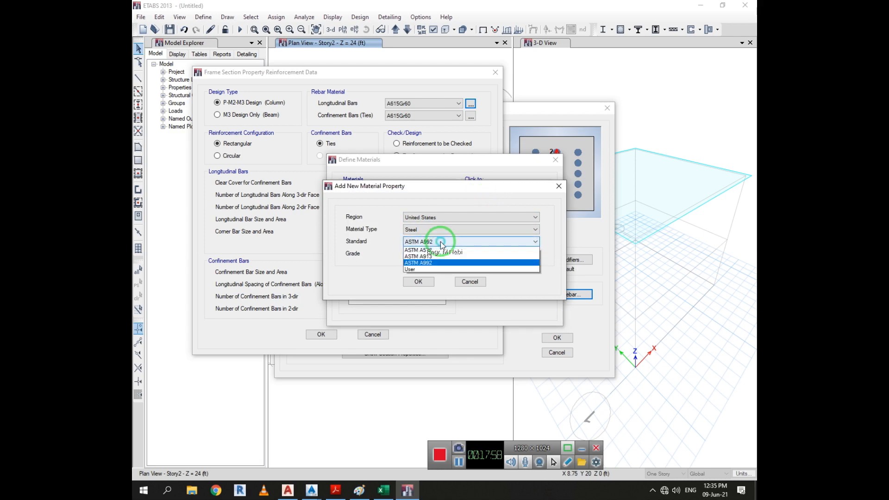
click(439, 249)
click(437, 254)
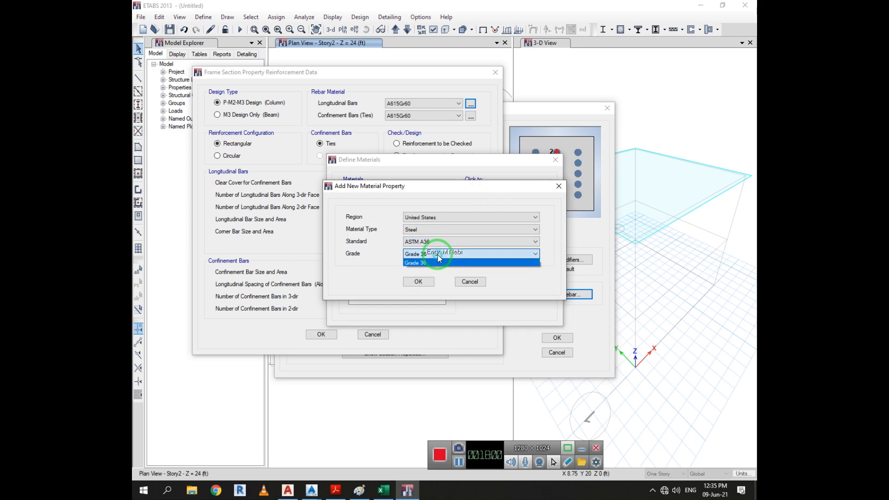
click(437, 255)
click(437, 243)
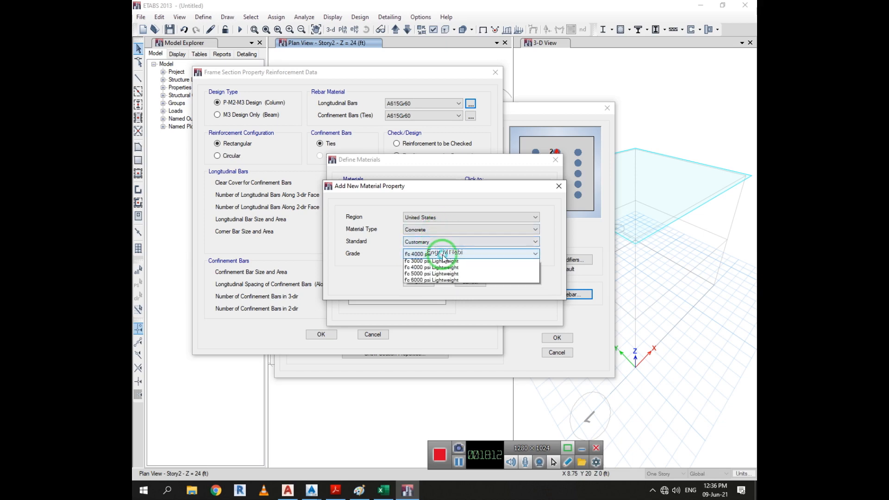
Step: Review the grades offered under the ASTM A36, A53 and A500 steel standards for the new material
click(443, 243)
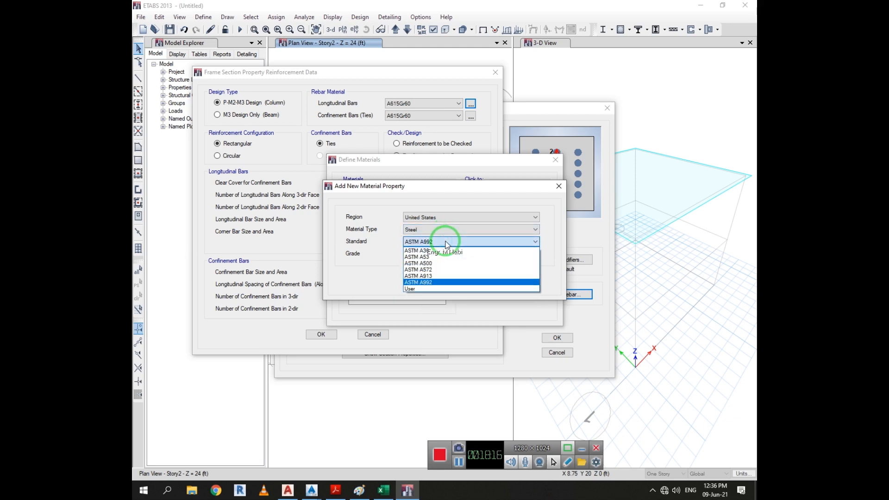
click(448, 252)
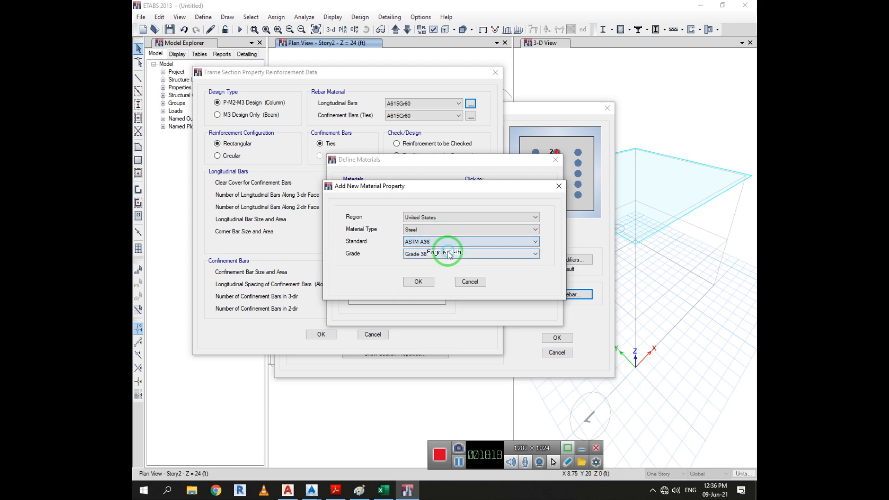
click(447, 253)
click(444, 253)
click(446, 243)
click(444, 256)
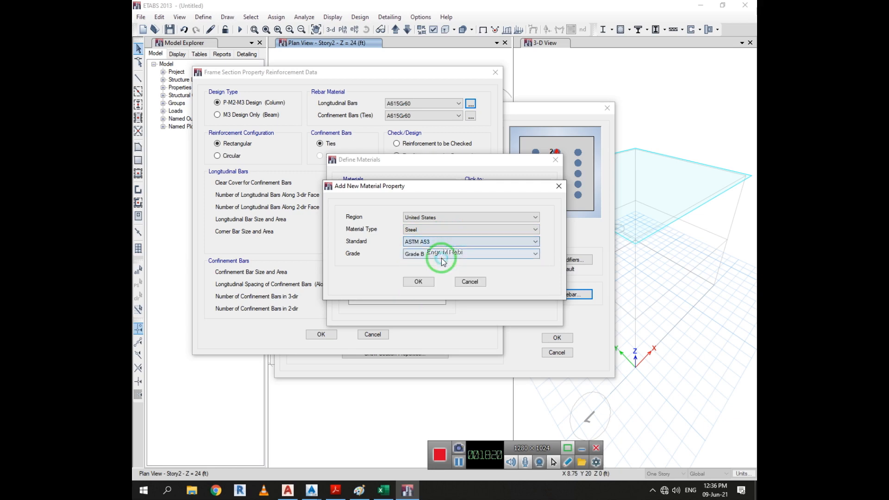
click(443, 256)
click(443, 260)
click(444, 244)
click(445, 263)
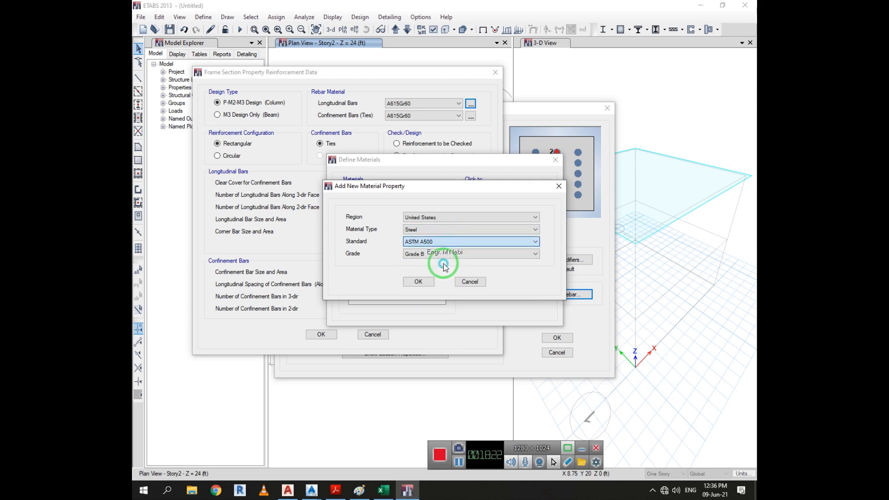
click(444, 254)
click(445, 258)
Step: Review the grades of the ASTM A572, A913 and A992 steel standards, and discard the new material
click(452, 230)
click(452, 238)
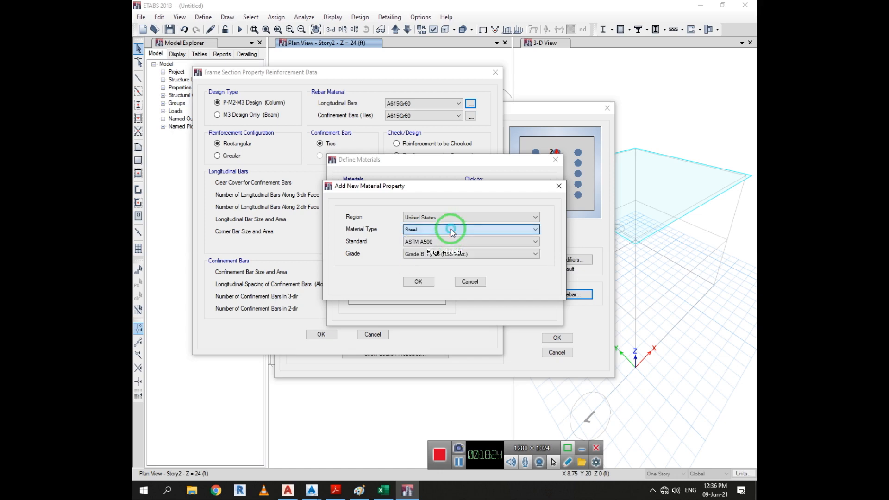
click(449, 241)
click(440, 269)
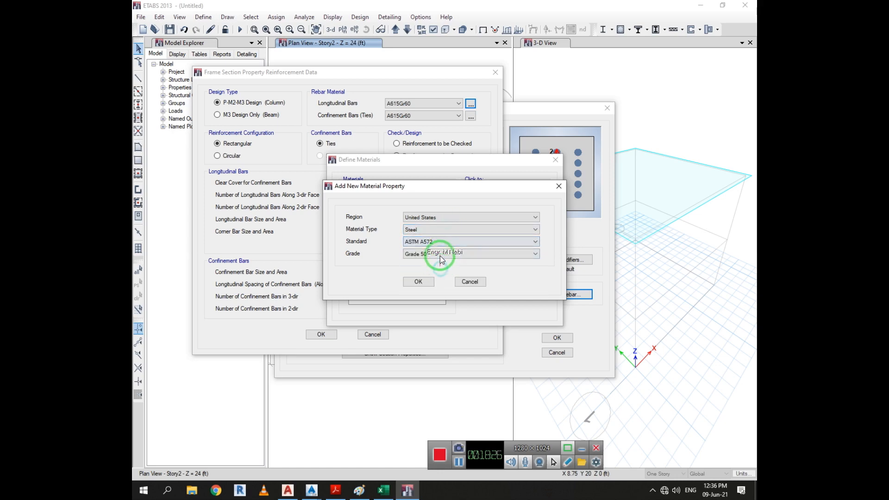
click(440, 241)
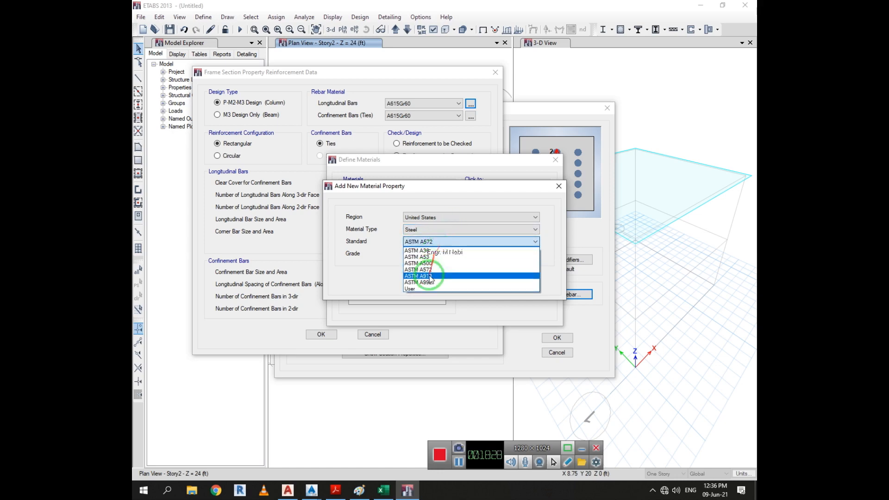
click(421, 260)
click(452, 253)
click(452, 260)
click(454, 240)
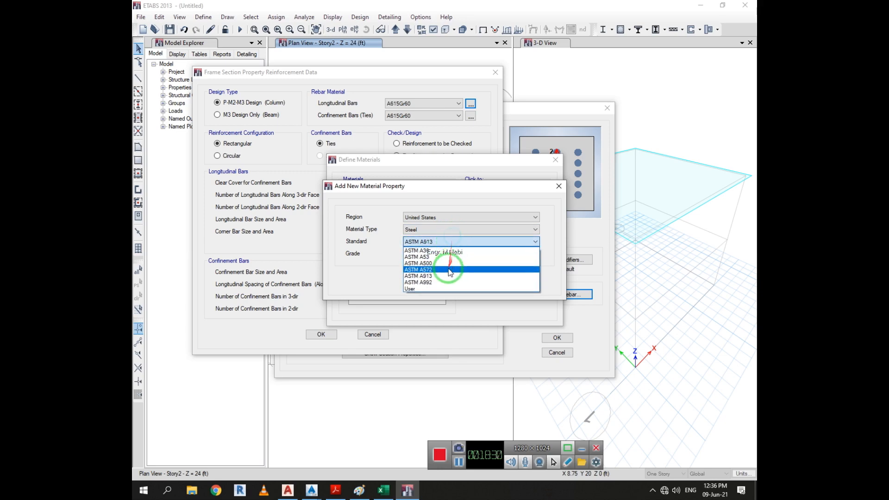
click(445, 280)
click(446, 254)
click(444, 263)
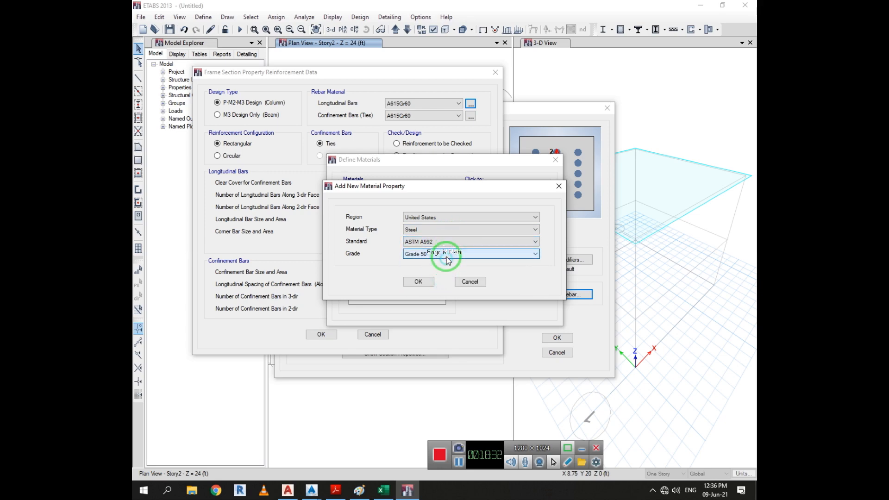
click(474, 282)
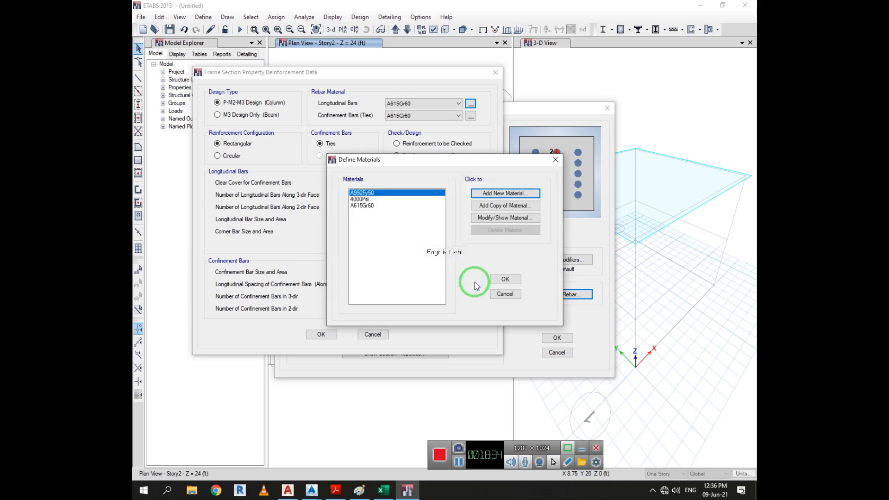
Step: Set the A615Gr60 rebar's minimum yield and tensile strengths to 40 lb/in² and choose A615Gr60 for the longitudinal bars
click(373, 206)
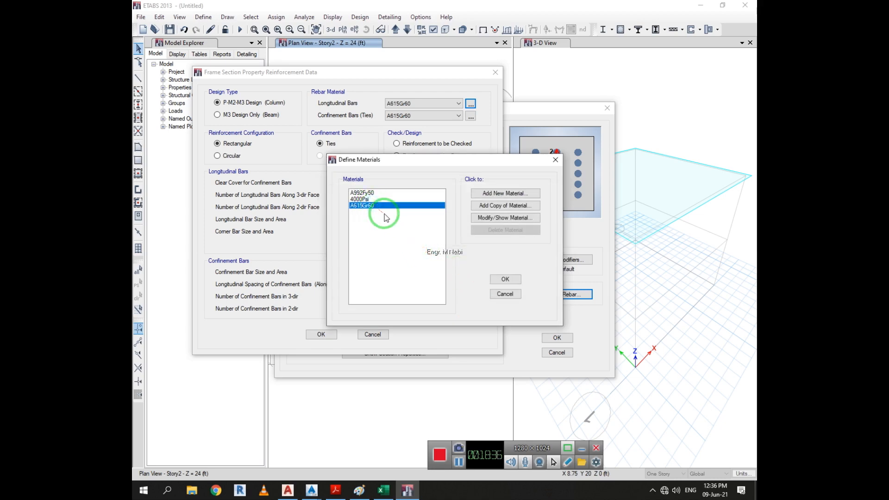
click(502, 218)
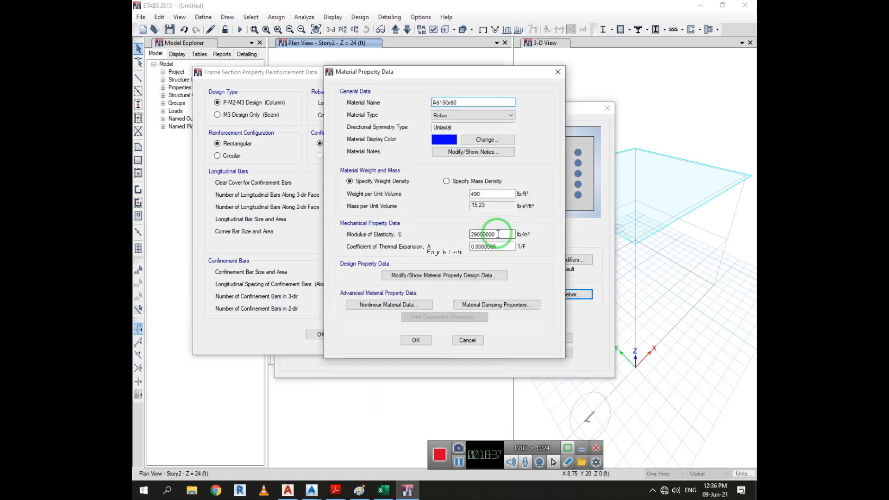
click(461, 276)
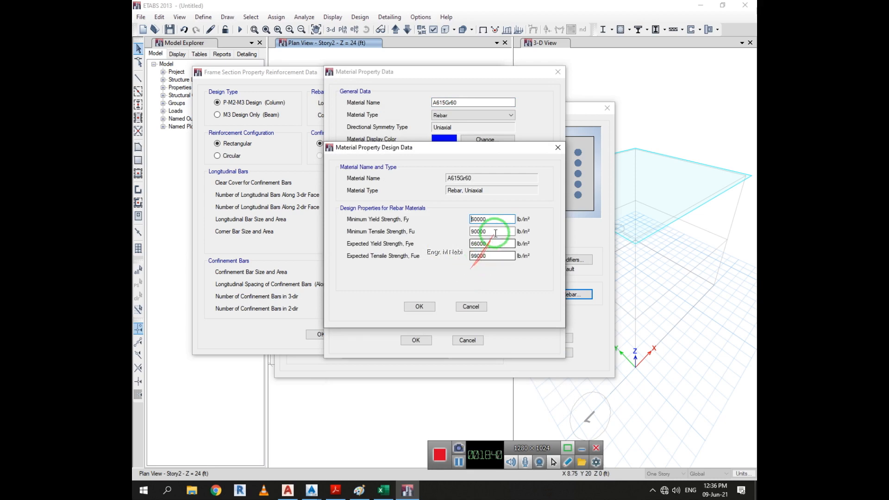
drag(489, 221, 456, 232)
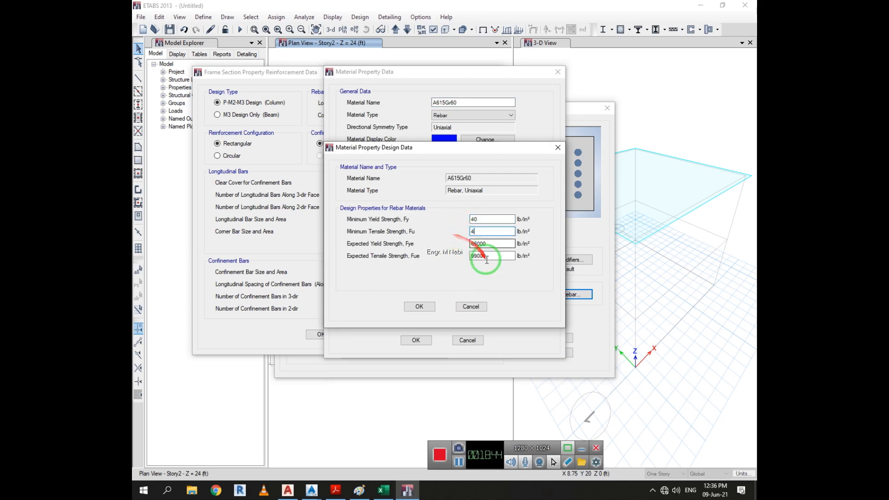
text(40)
click(419, 307)
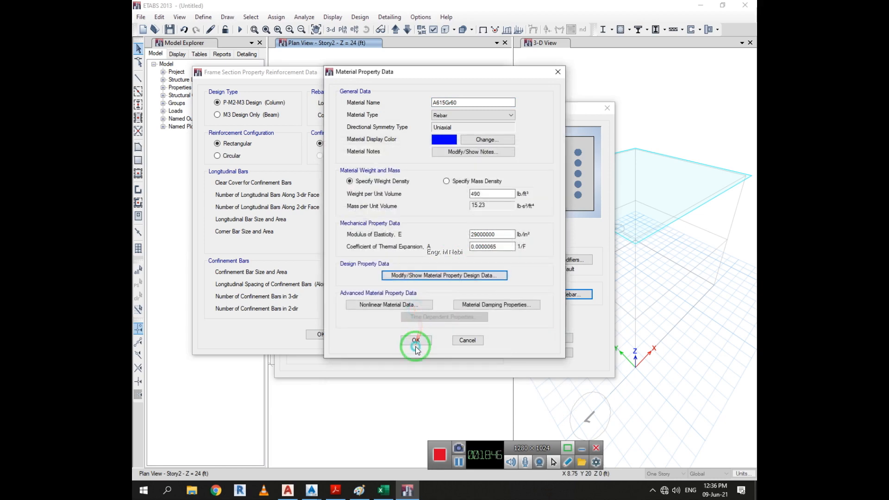
click(416, 340)
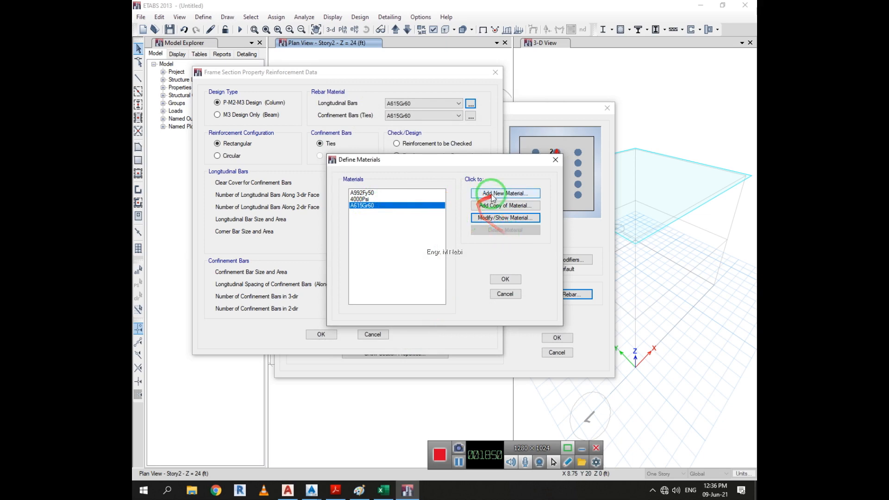
click(503, 280)
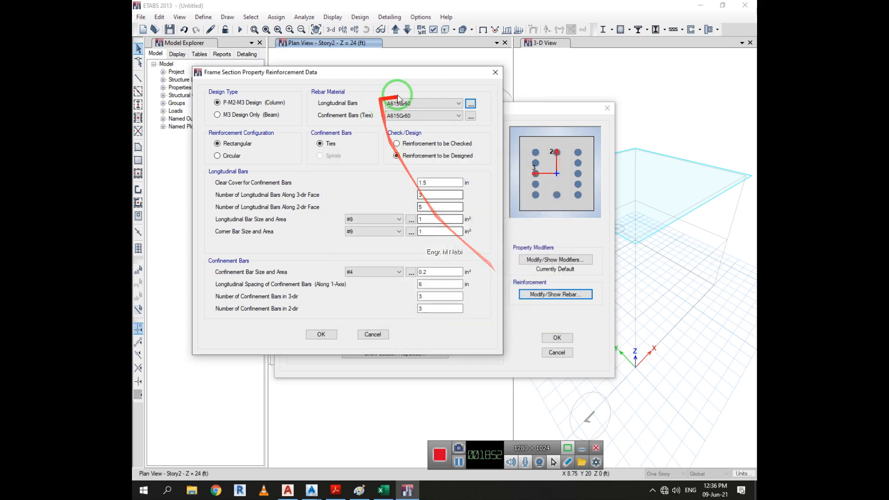
click(435, 104)
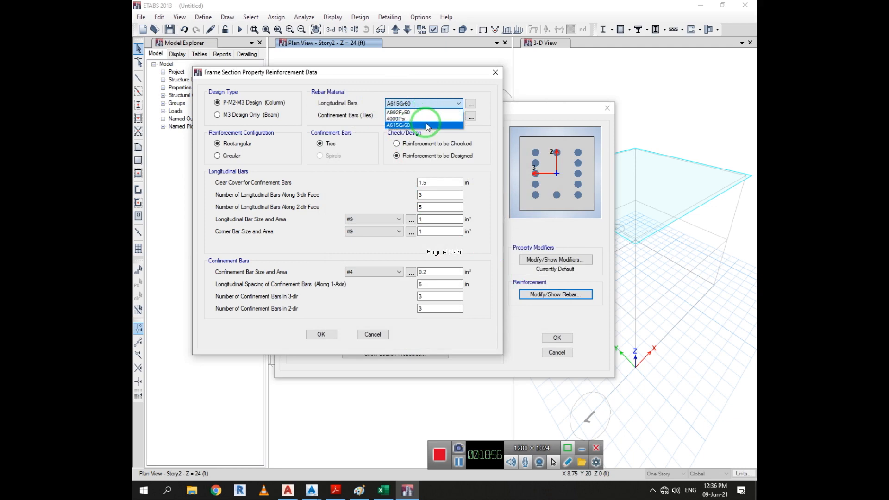
click(427, 125)
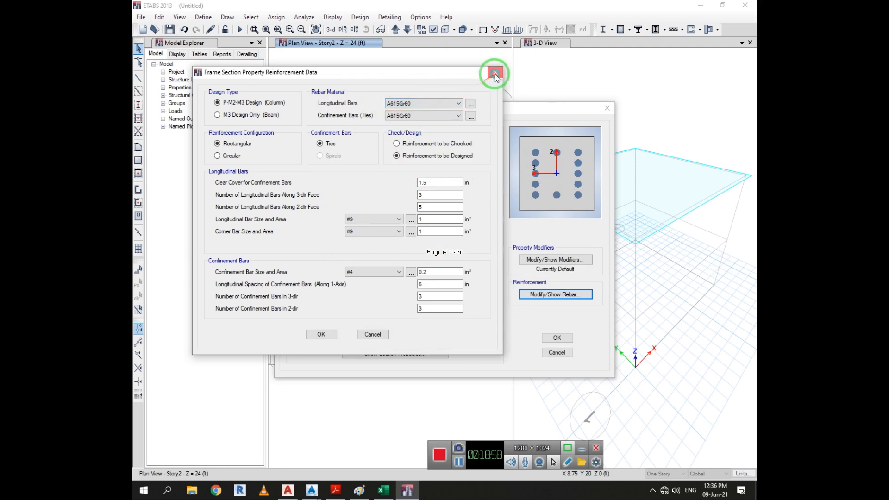
Step: Discard the pending reinforcement and column section definitions, exit the frame properties, and start a new model
click(495, 73)
click(606, 107)
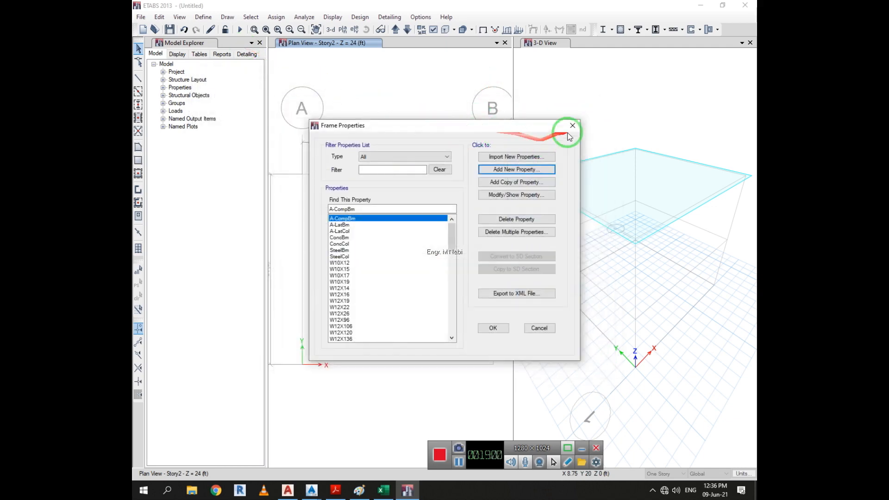
click(572, 126)
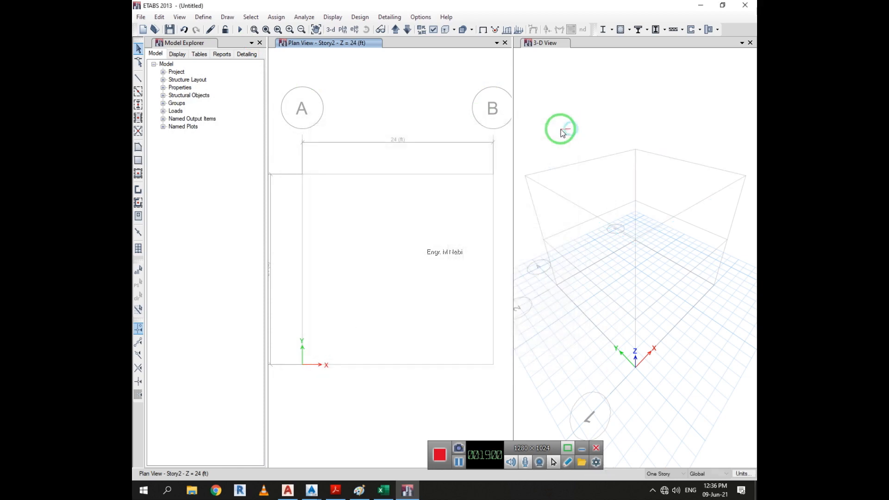
click(140, 18)
click(154, 28)
click(451, 278)
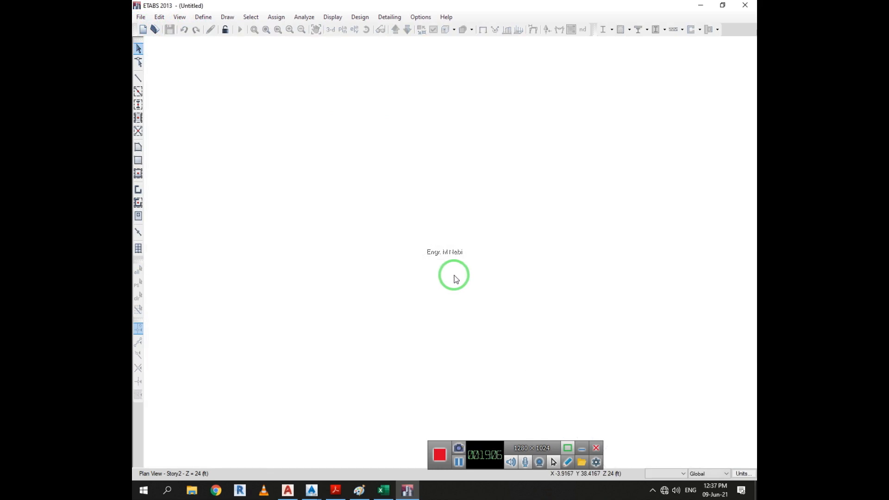
Step: Initialize the model with built-in settings, U.S. Customary units, AISC14 sections, AISC 360-10 steel code and ACI 318-08 concrete code
click(378, 222)
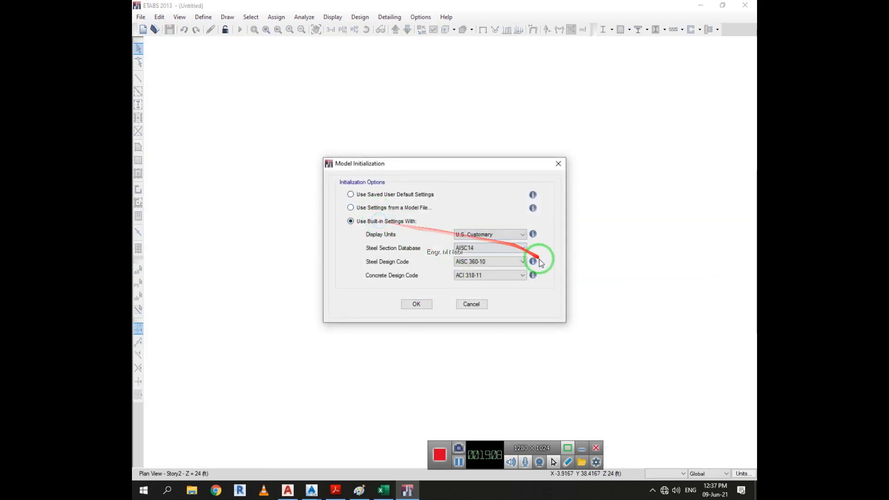
click(502, 276)
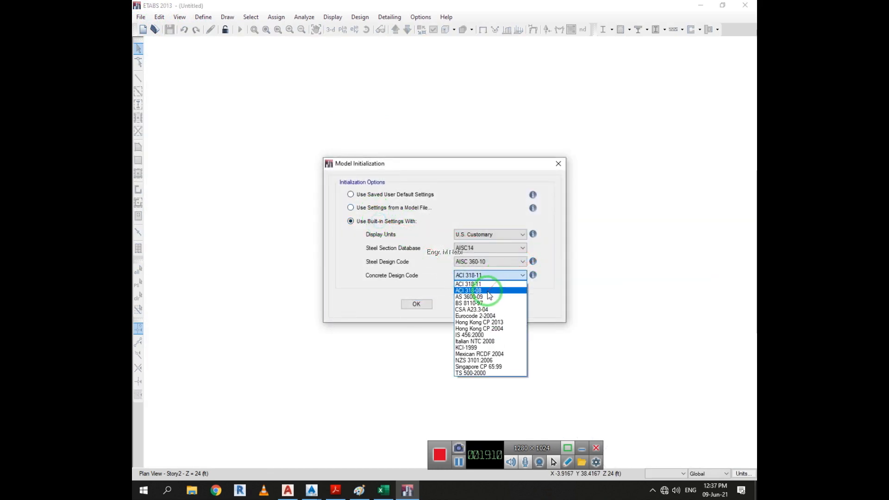
click(486, 290)
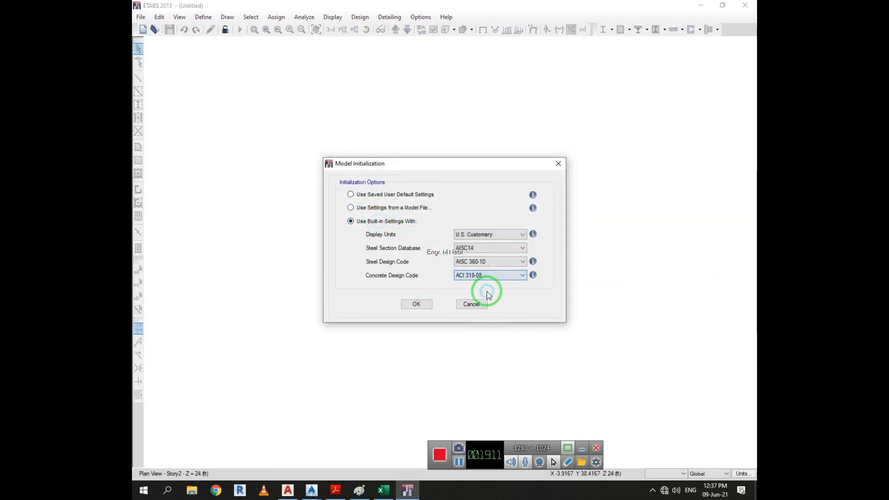
click(495, 245)
click(495, 246)
click(410, 307)
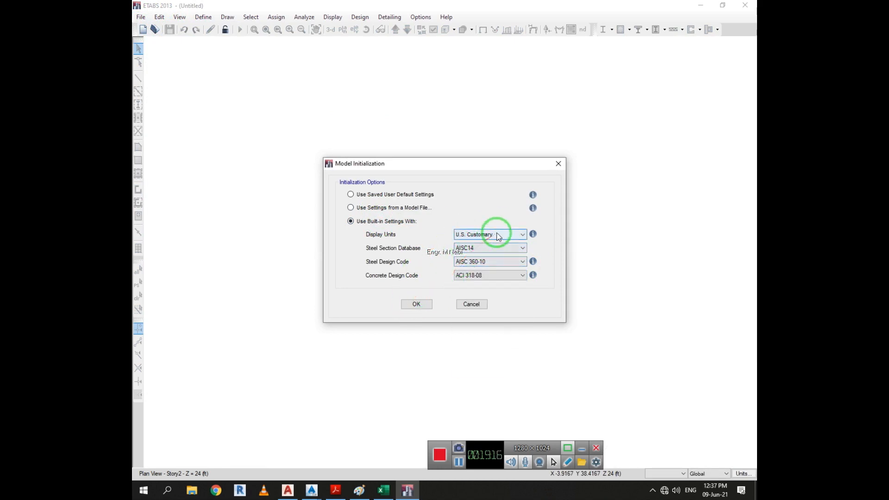
click(498, 237)
click(498, 236)
click(416, 303)
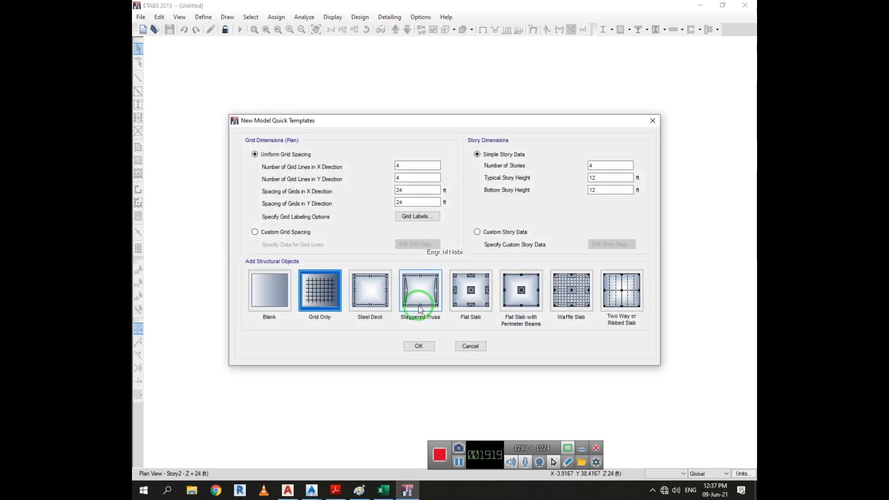
Step: Create a grid-only model with 2 grid lines in both the X and Y directions and 2 stories
double_click(397, 167)
double_click(401, 178)
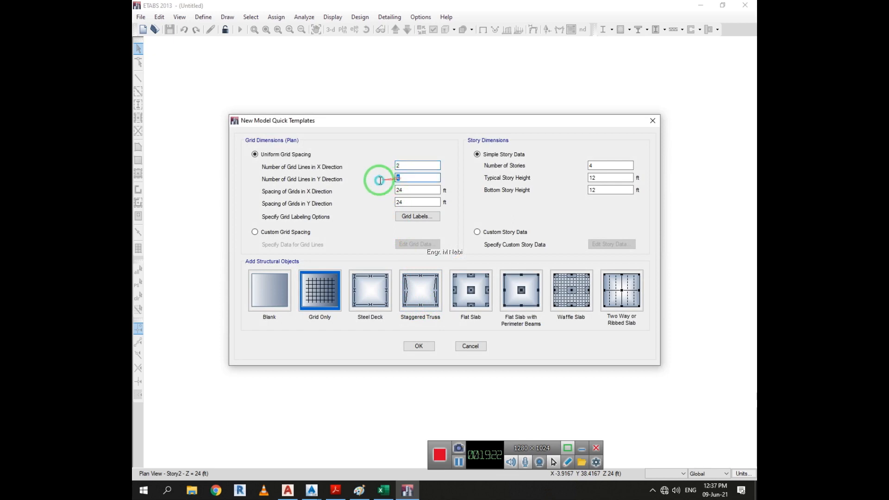
text(2)
double_click(591, 166)
text(2)
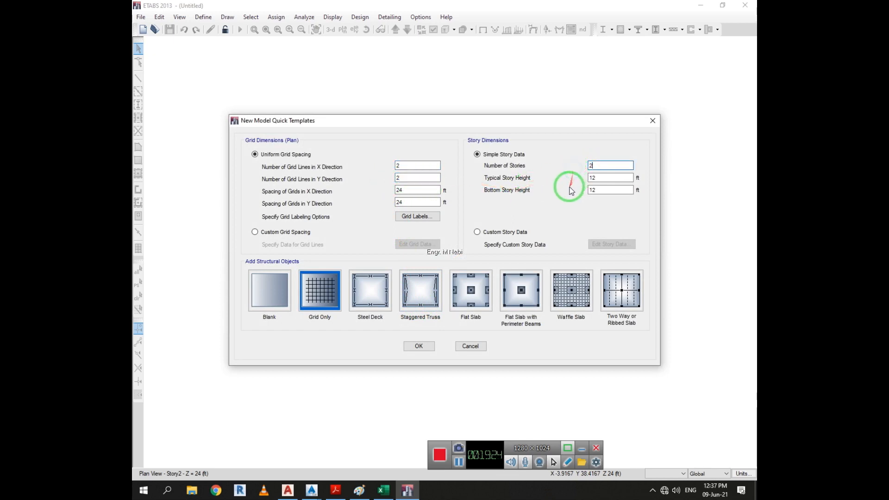
click(419, 346)
click(459, 463)
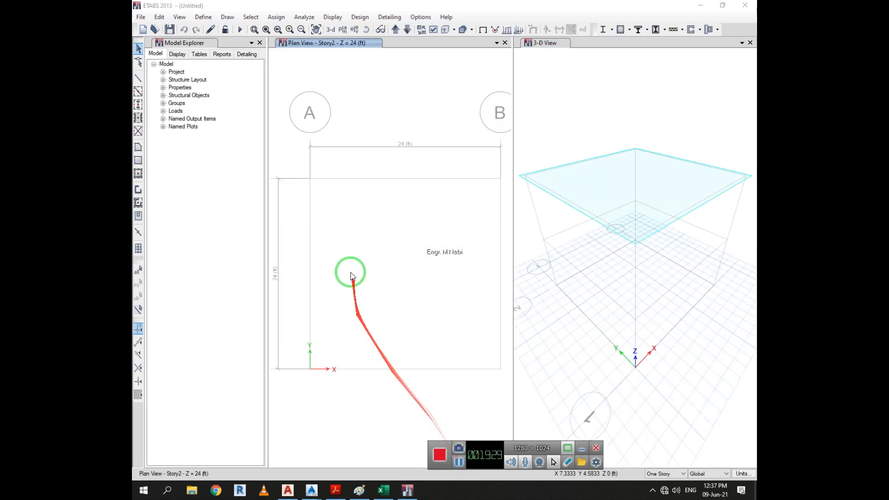
Step: Open the frame section definitions and examine the A-GravCol and A-LatCol auto select properties without changing them
click(209, 19)
mouse_move(204, 44)
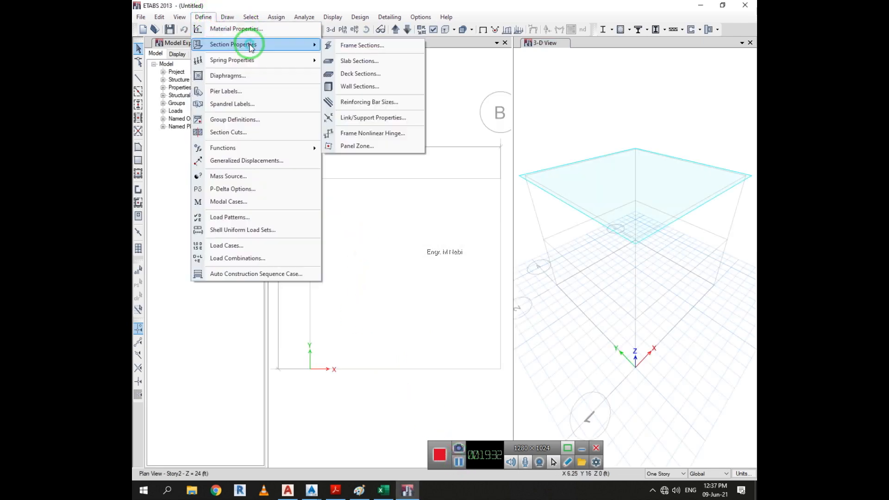
click(389, 46)
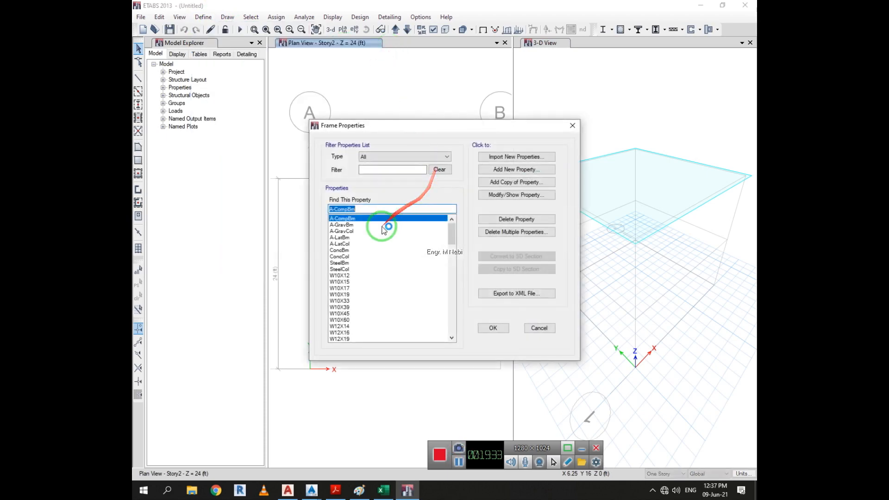
click(353, 231)
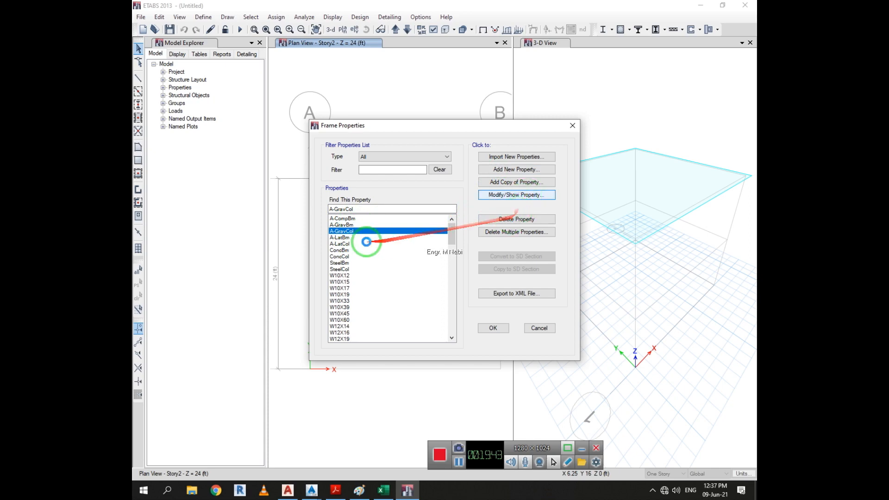
double_click(366, 231)
click(469, 409)
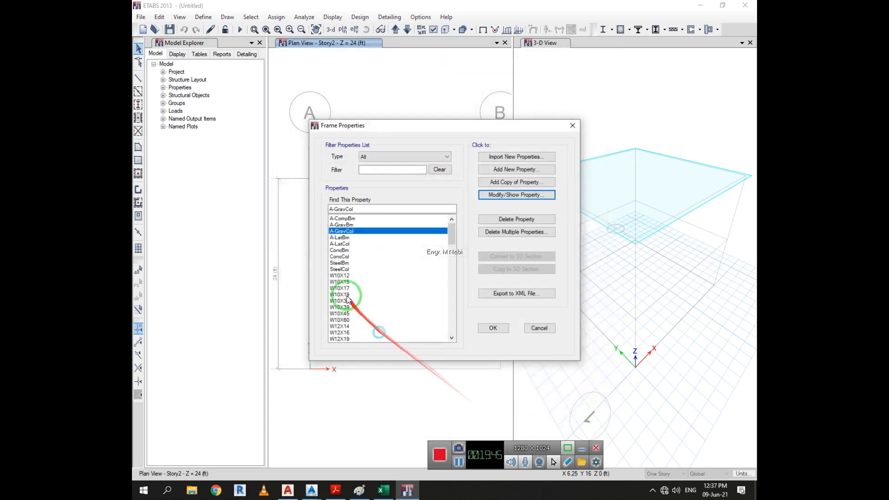
click(352, 225)
click(351, 231)
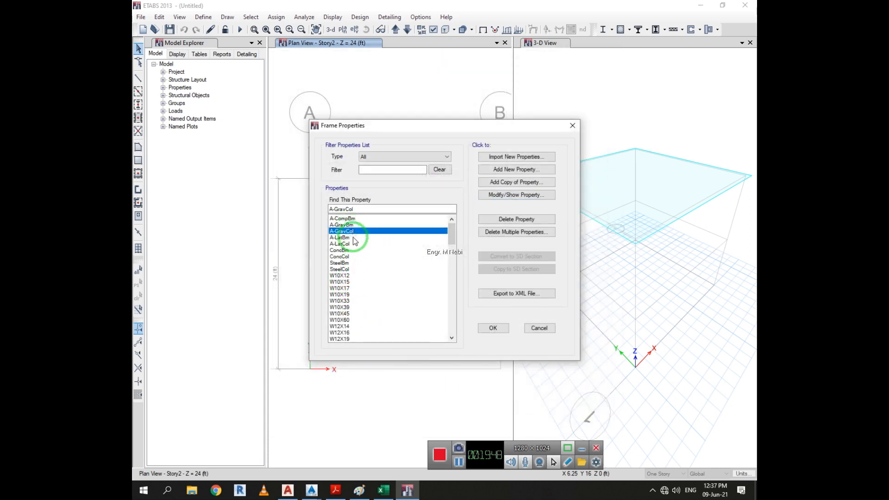
click(352, 237)
click(353, 243)
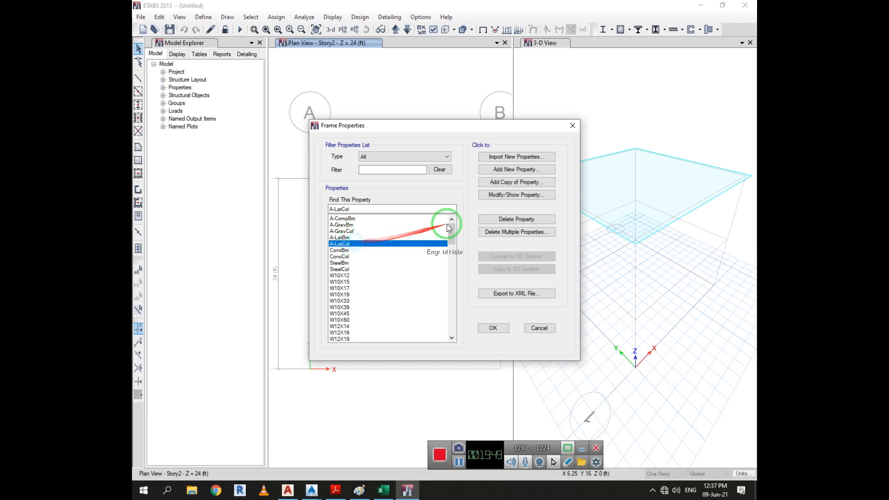
click(517, 195)
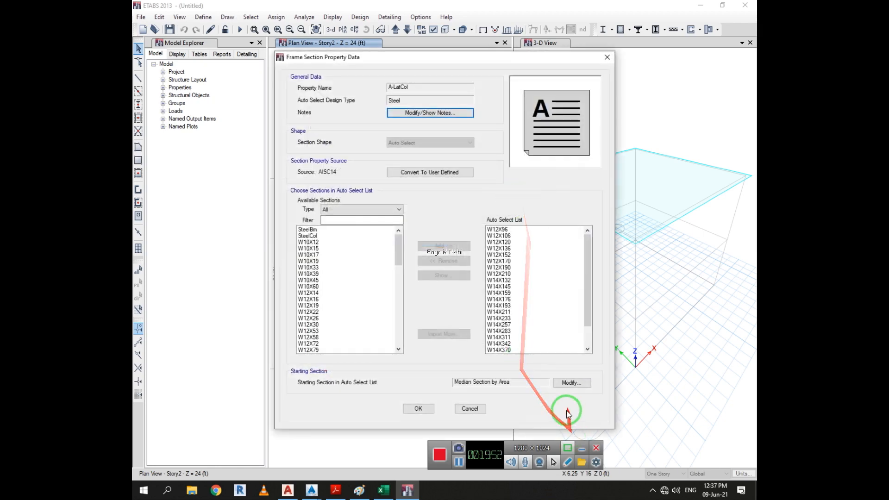
click(469, 408)
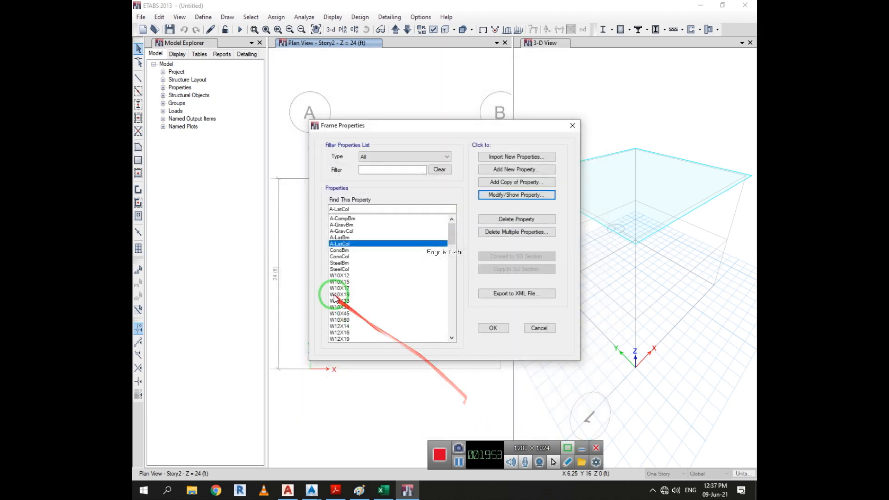
Step: Modify the ConcCol section to a depth and width of 12 in and rename it ConcCol12x12
click(349, 257)
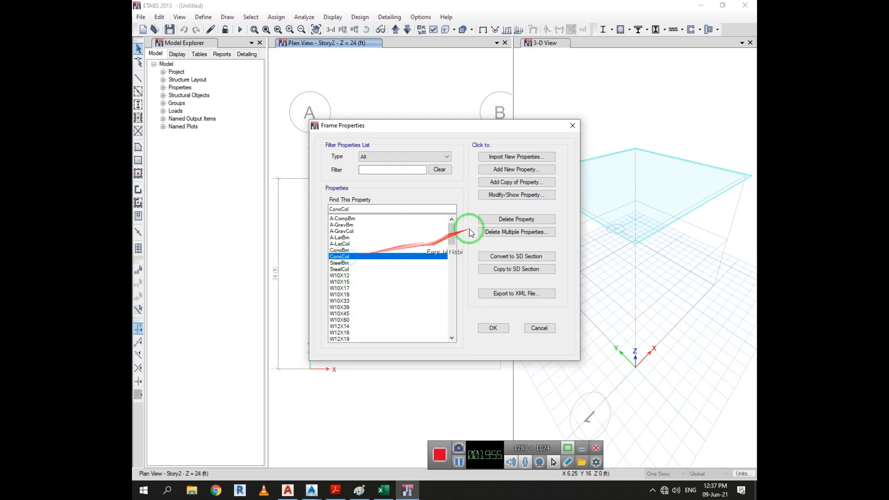
click(512, 195)
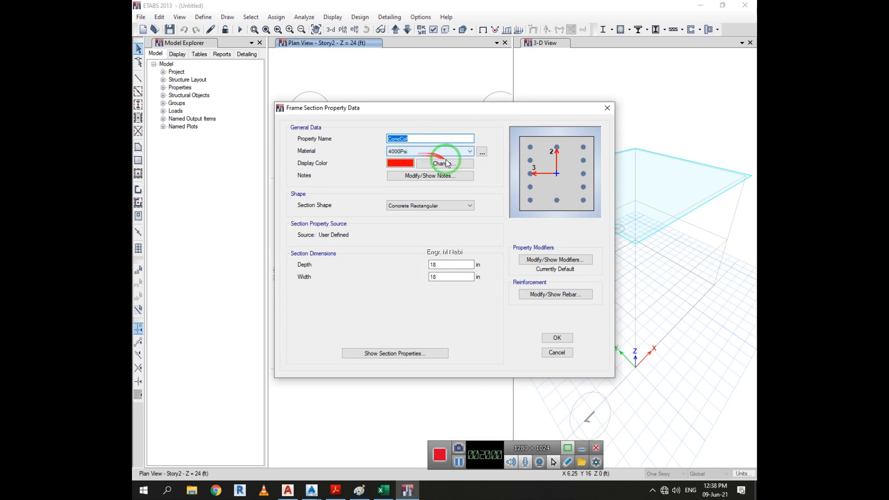
double_click(449, 264)
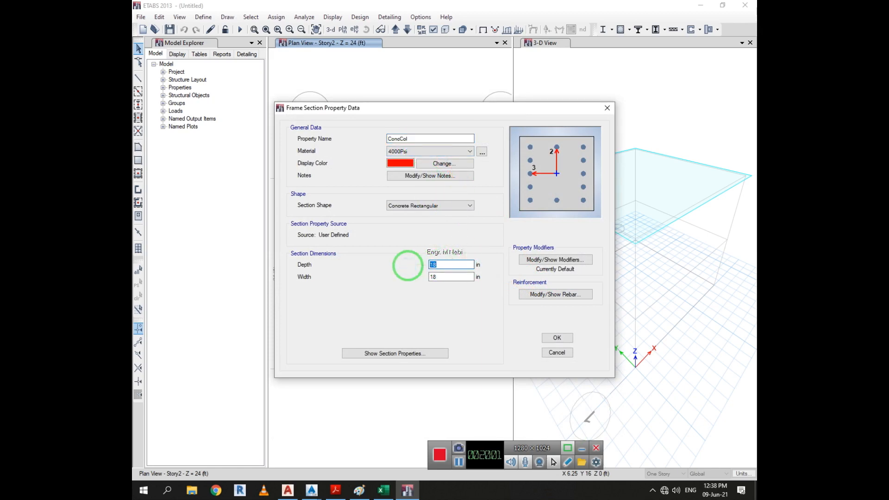
click(446, 278)
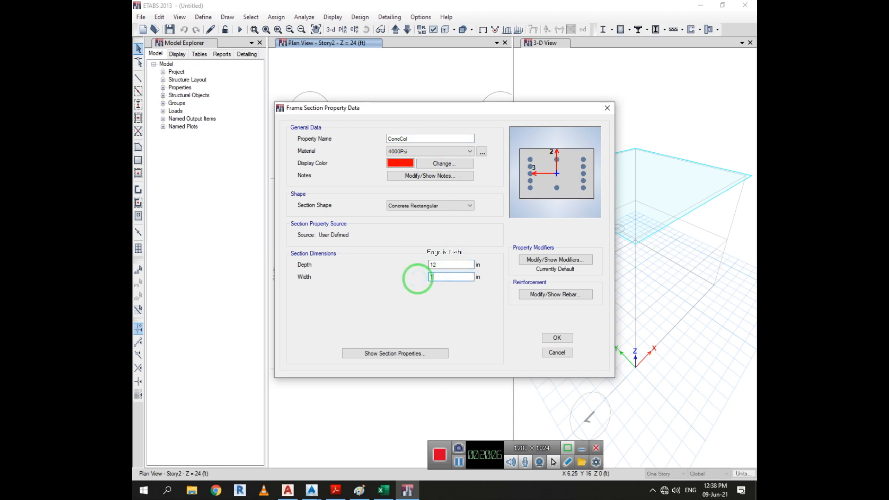
click(418, 137)
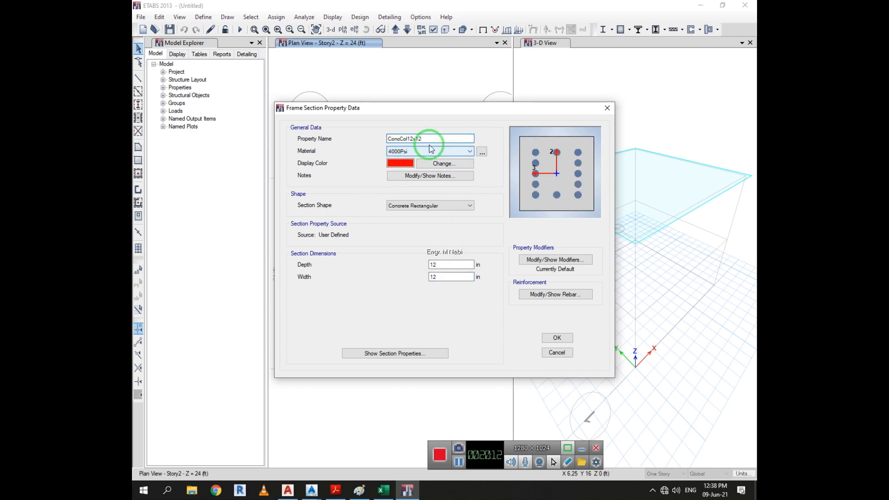
Step: From the column's reinforcement data, open the A615Gr60 longitudinal rebar material and review its nonlinear and damping properties
click(561, 295)
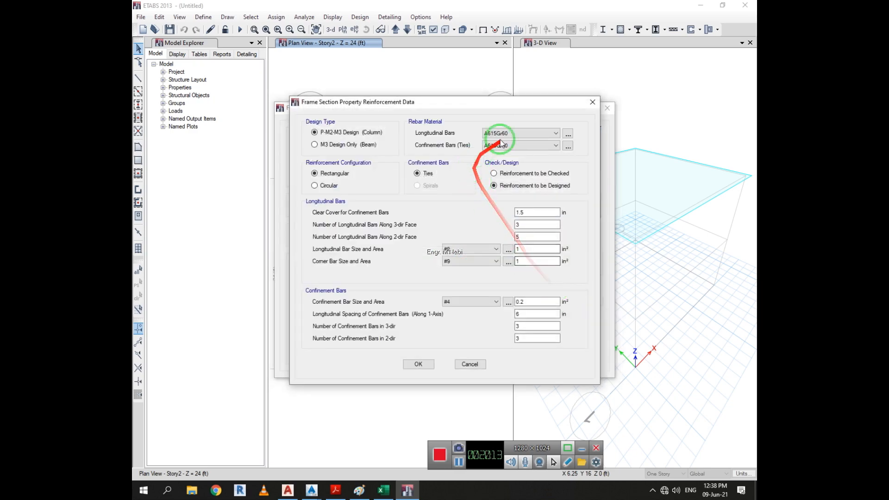
click(568, 133)
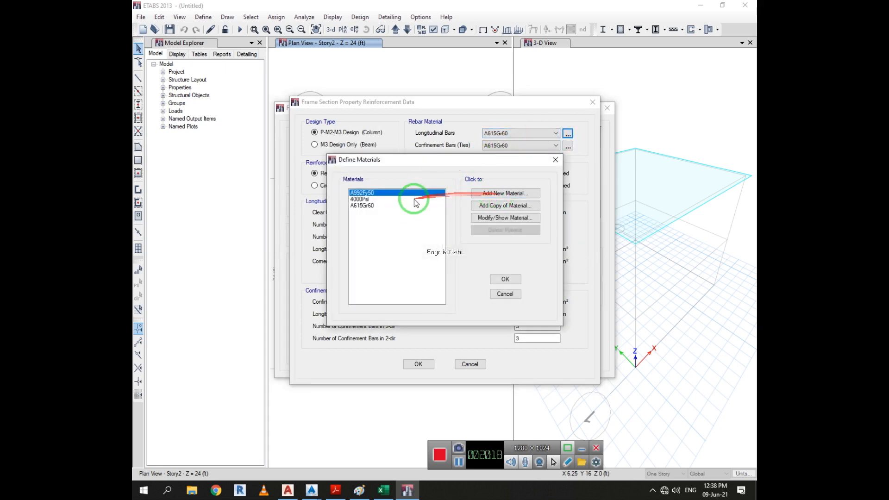
click(389, 205)
click(500, 218)
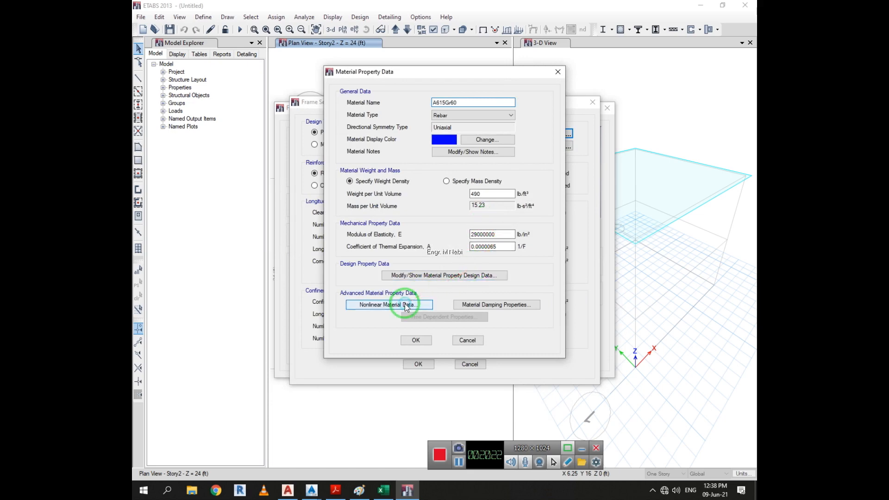
click(389, 305)
click(468, 292)
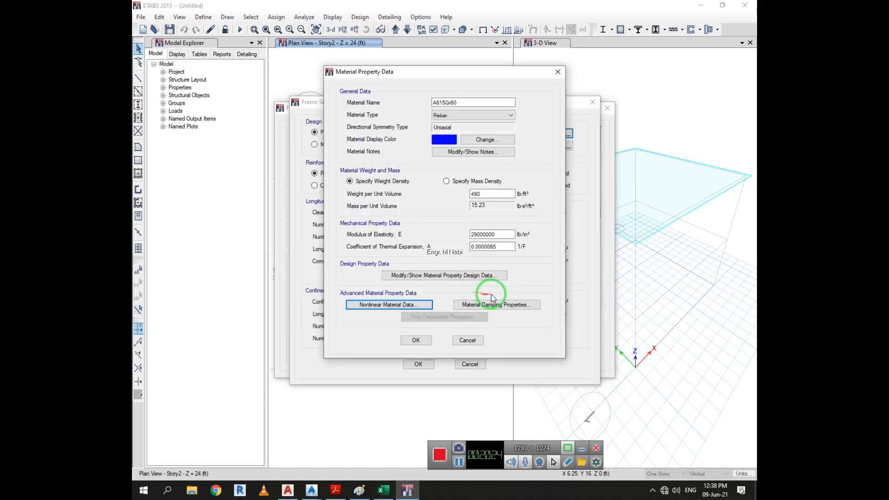
click(500, 305)
click(474, 305)
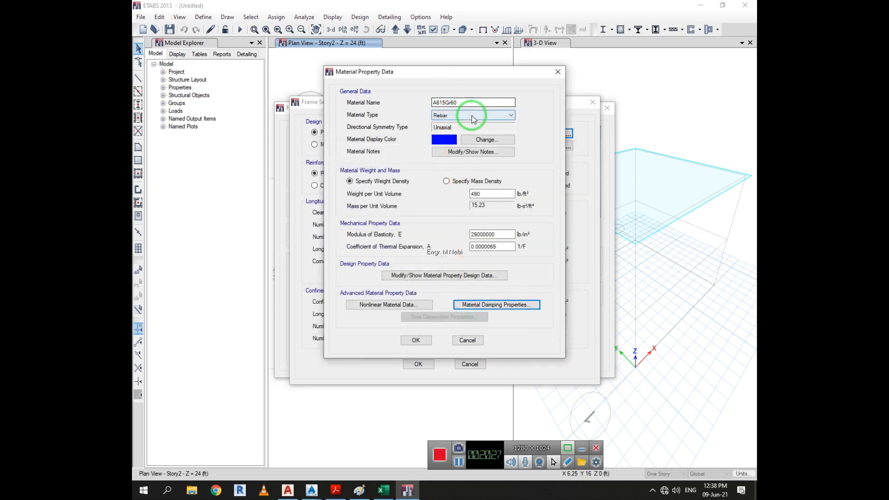
Step: Try the Steel material type for A615Gr60 and check its steel design properties
click(473, 116)
click(471, 124)
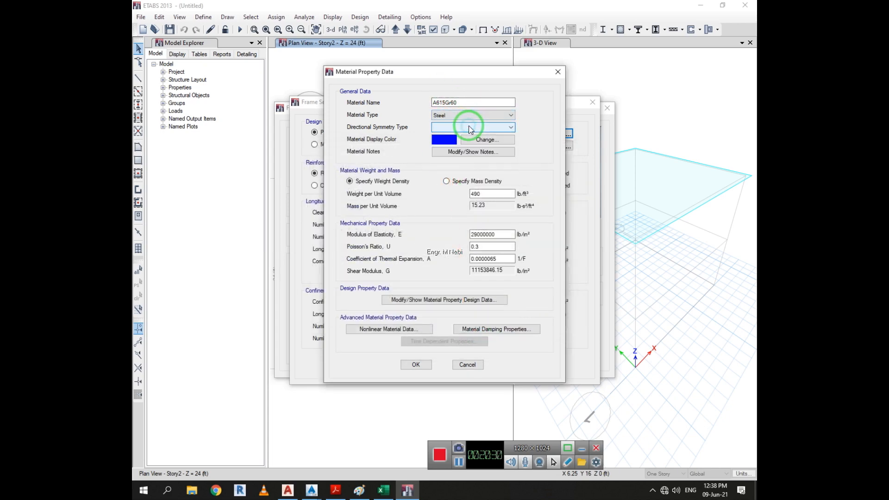
click(448, 300)
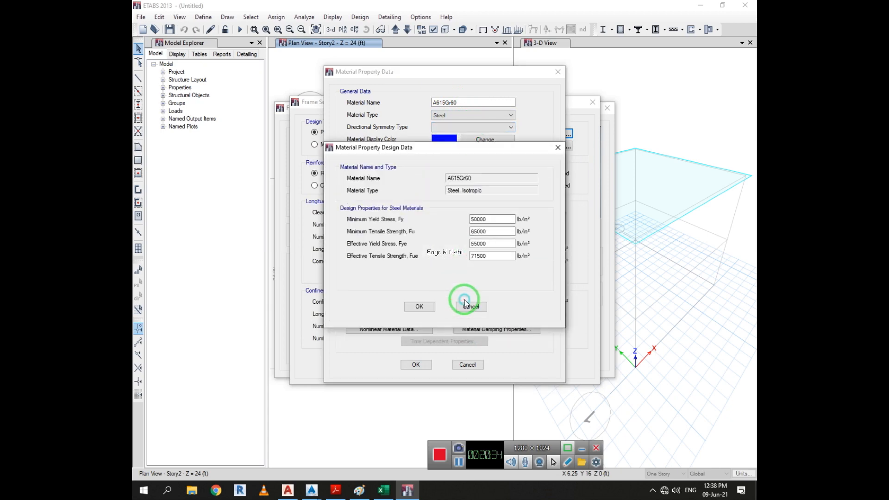
click(470, 306)
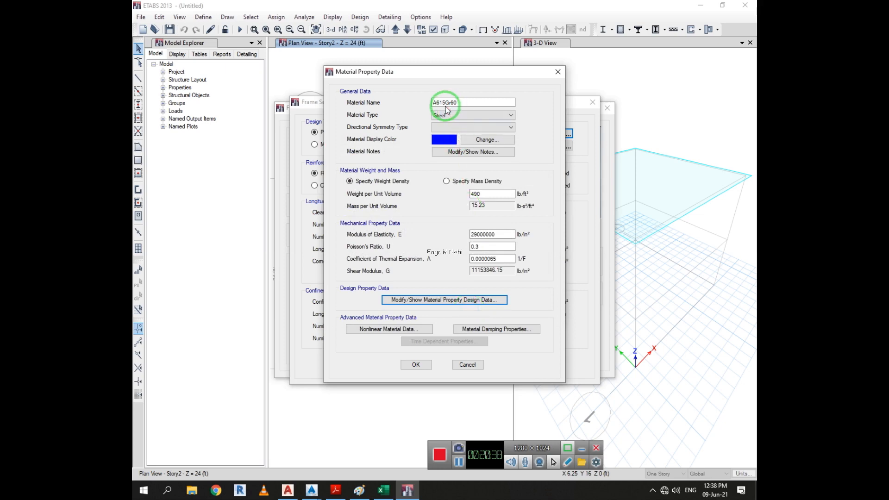
Step: Try Isotropic directional symmetry for A615Gr60, and return its material type to Rebar
click(477, 103)
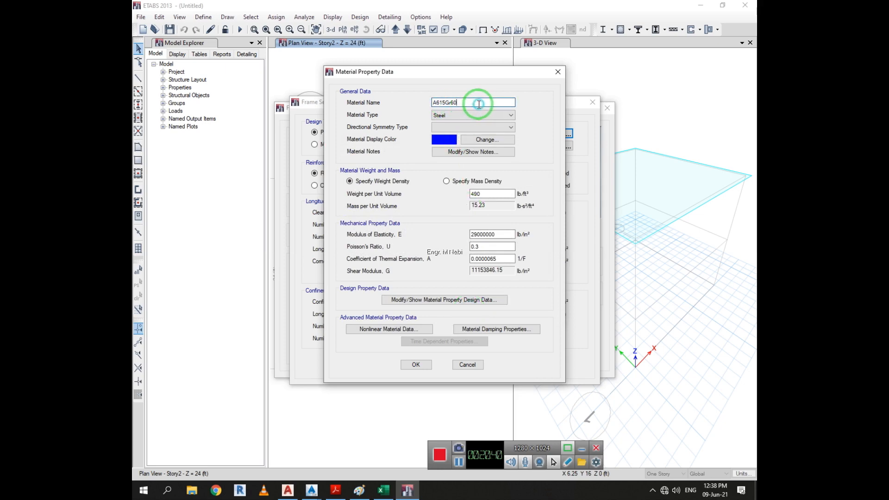
click(477, 121)
click(478, 119)
click(479, 120)
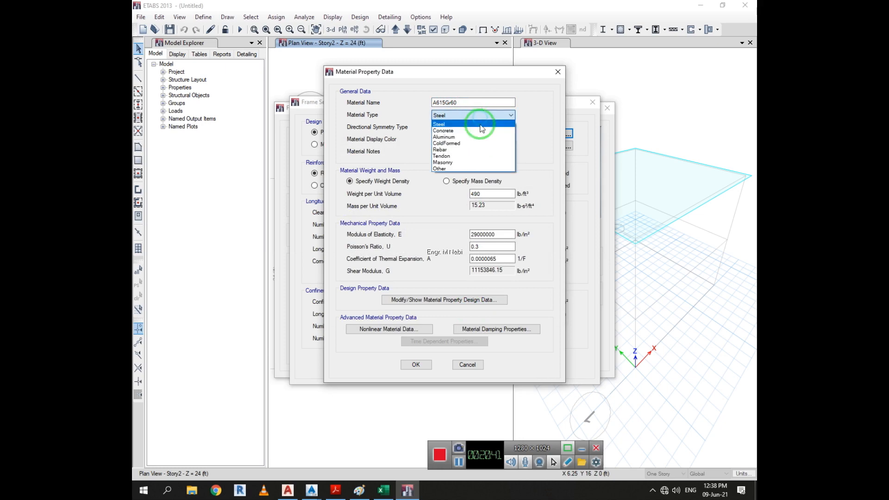
click(482, 120)
click(482, 128)
click(481, 137)
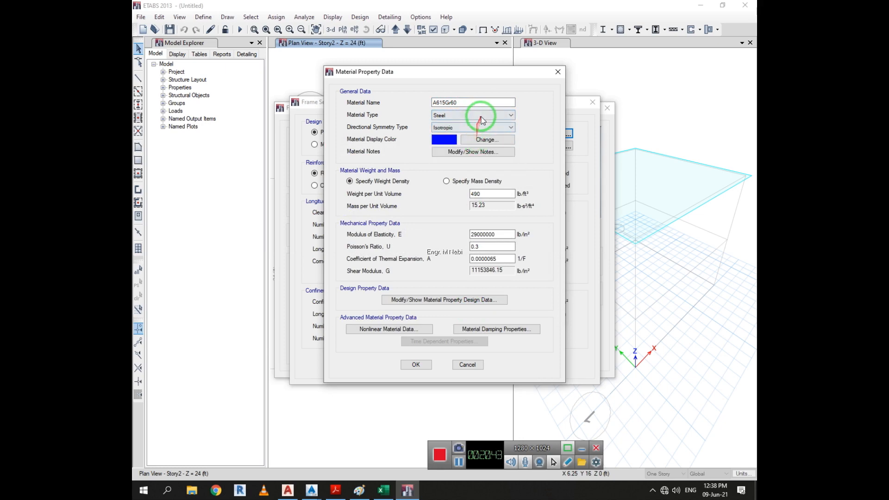
click(478, 119)
click(477, 149)
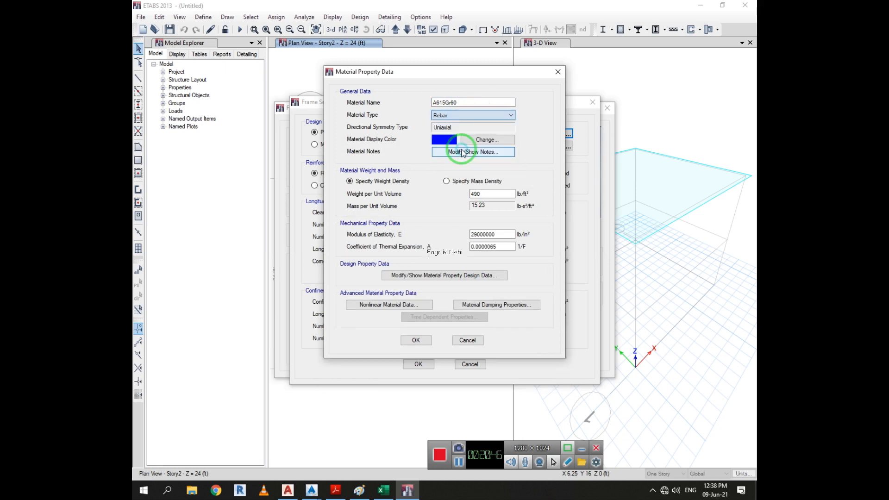
click(502, 152)
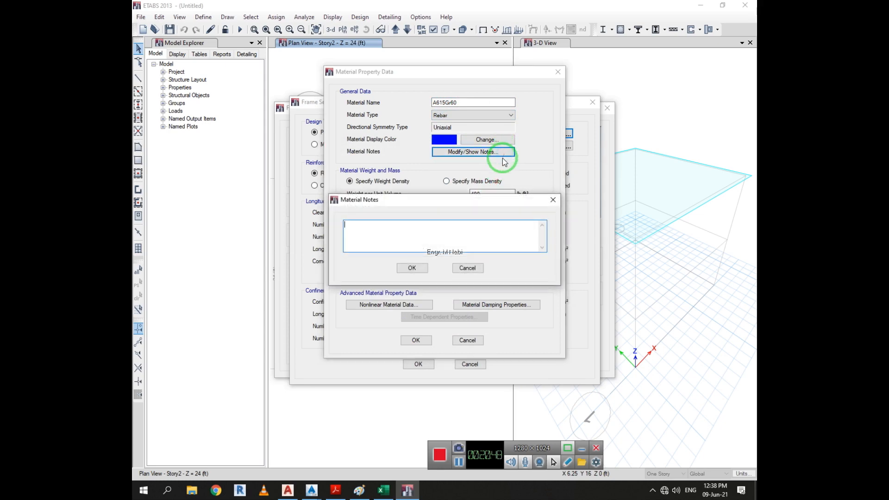
click(553, 199)
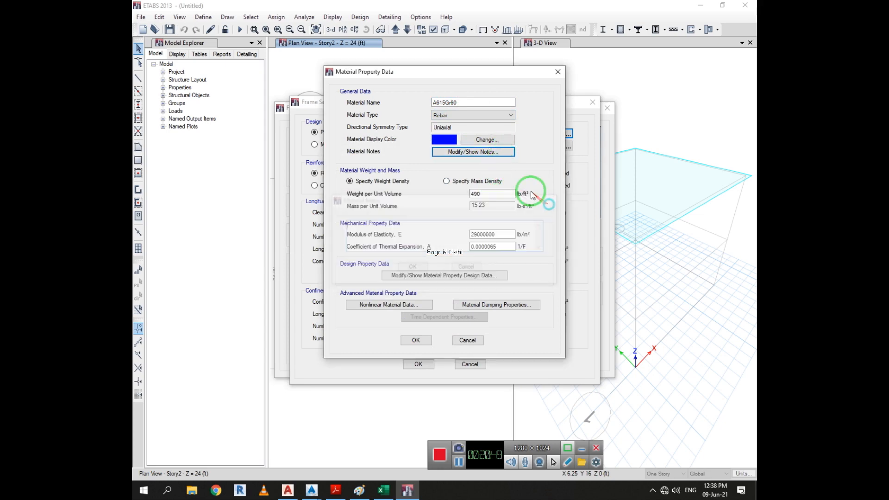
click(435, 273)
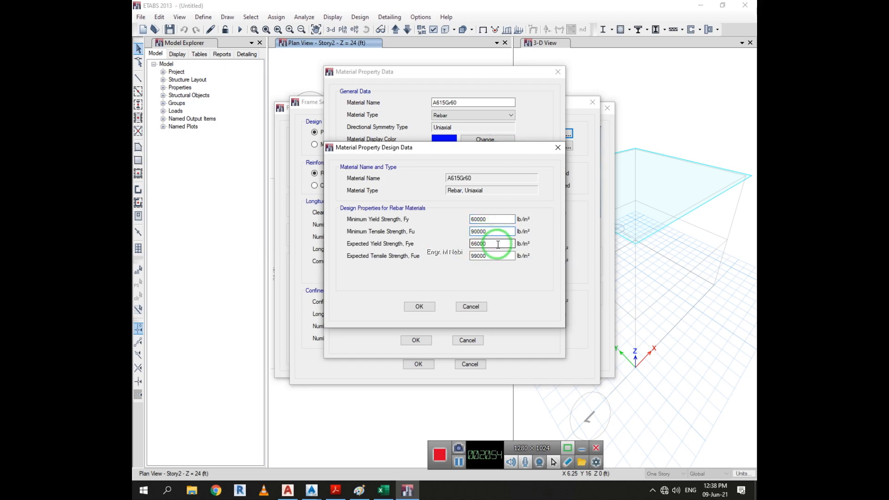
double_click(492, 219)
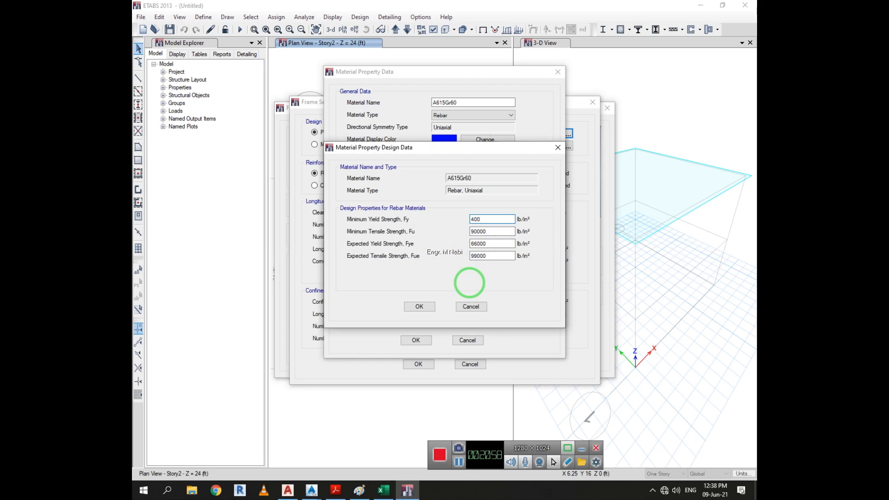
click(471, 306)
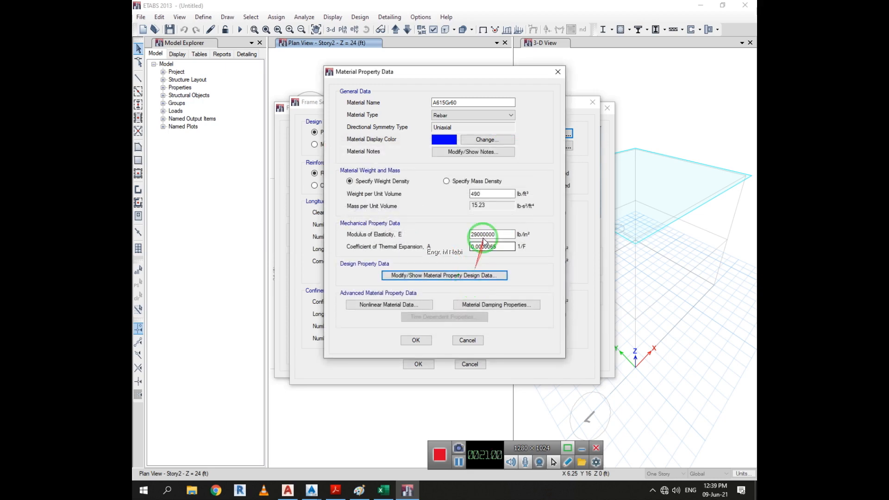
Step: Check the minimum yield strength in A615Gr60's rebar design properties and close the material definitions
click(477, 274)
click(474, 223)
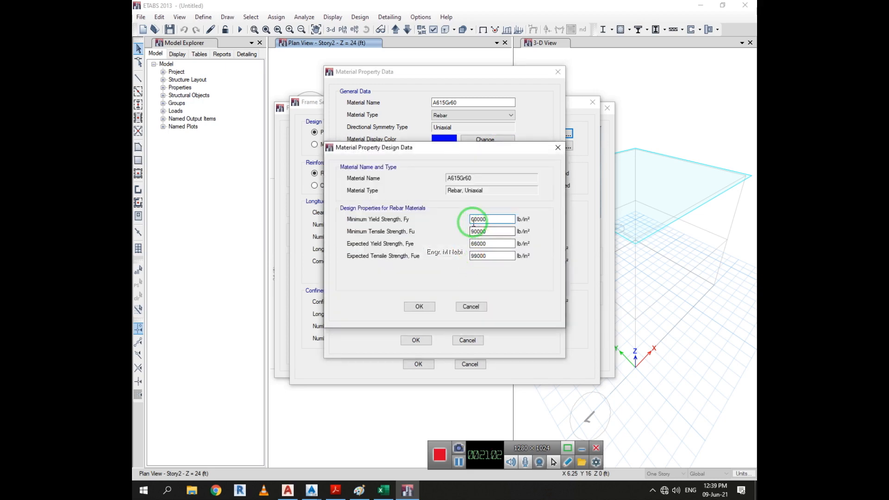
drag(474, 219, 467, 229)
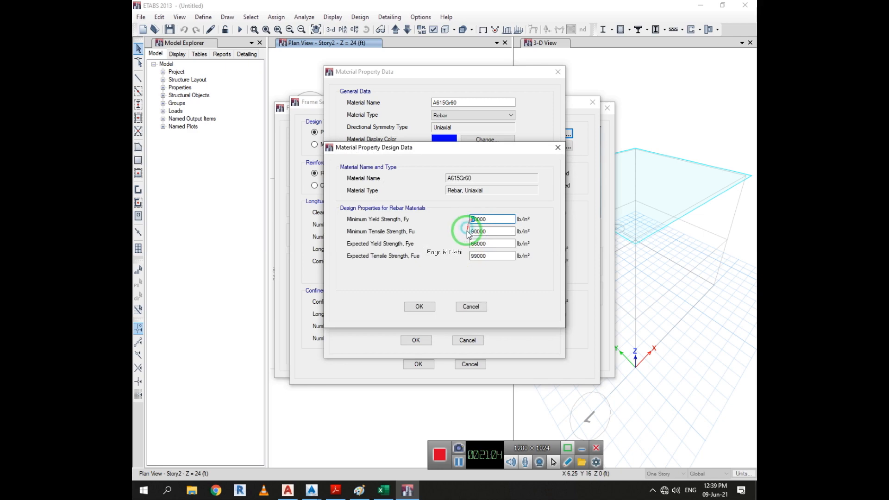
click(419, 306)
click(417, 341)
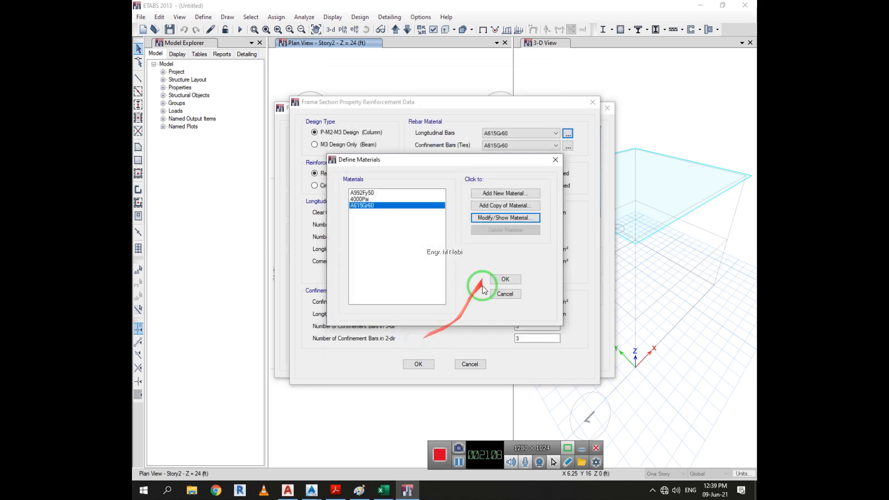
click(503, 280)
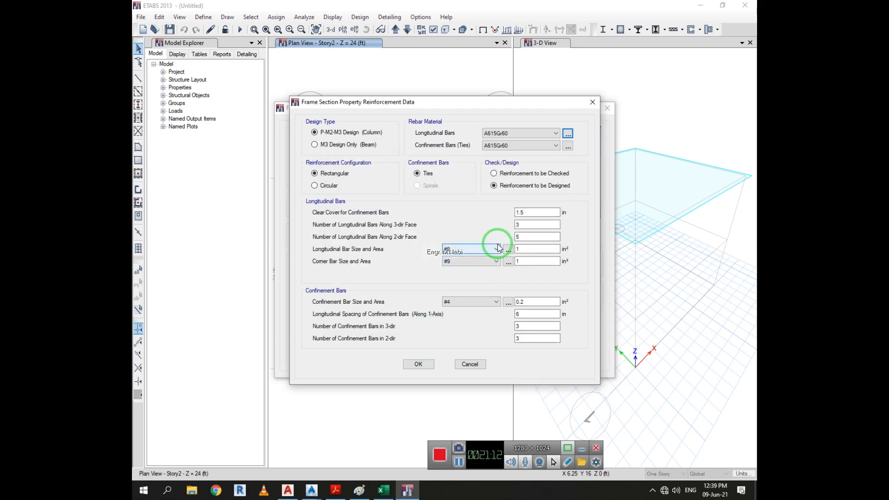
Step: Browse the materials available for longitudinal bars, and try the Circular reinforcement configuration before returning to Rectangular
click(529, 135)
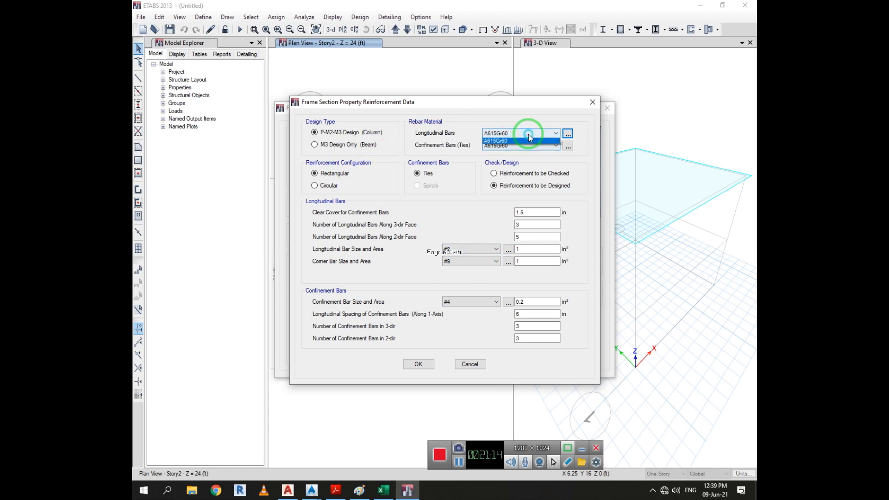
click(528, 134)
click(567, 134)
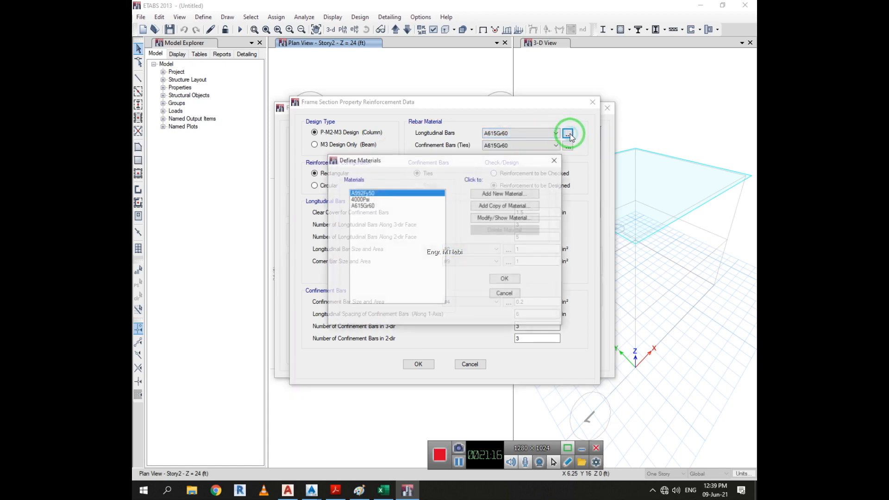
click(554, 161)
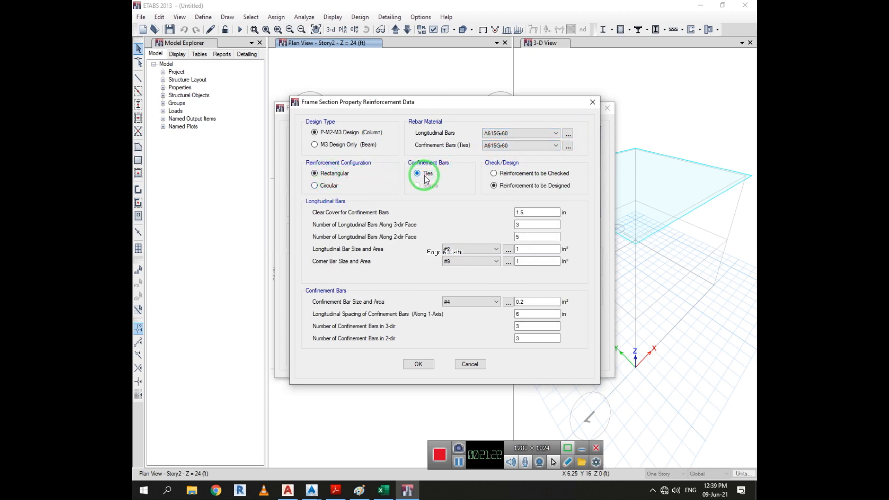
click(316, 186)
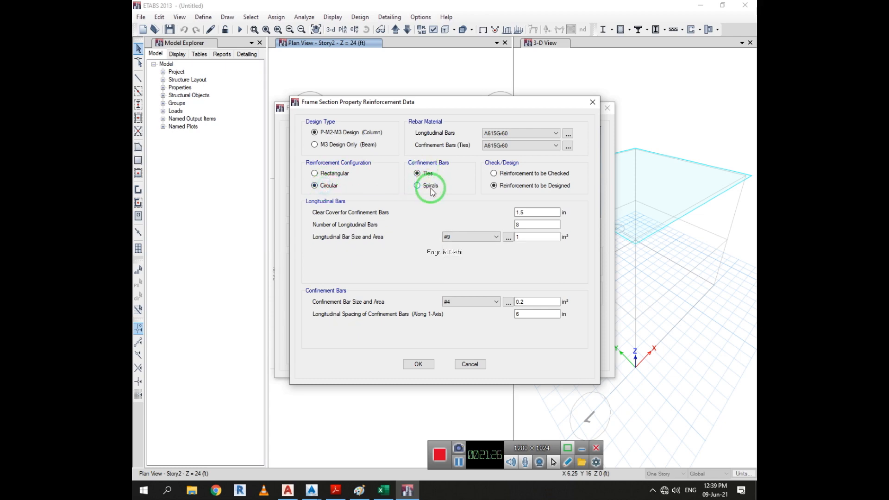
click(315, 173)
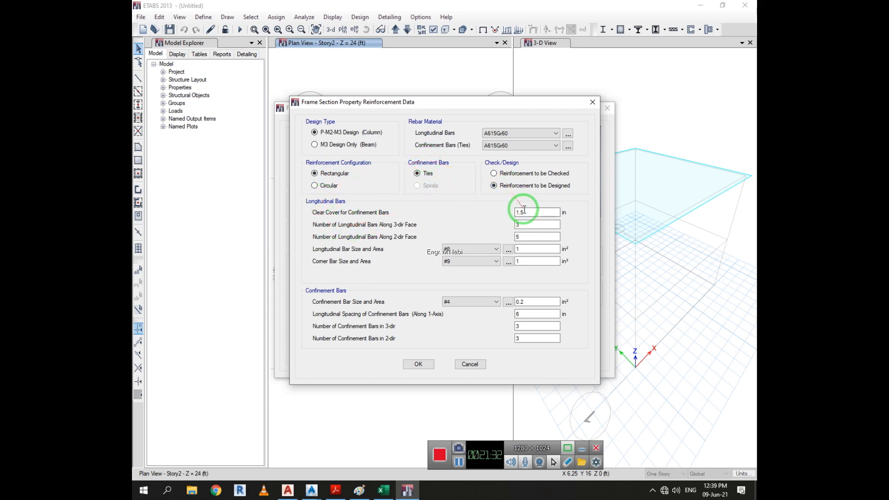
Step: Set the number of longitudinal bars along both the 3-dir and 2-dir faces to 2
drag(544, 213, 502, 213)
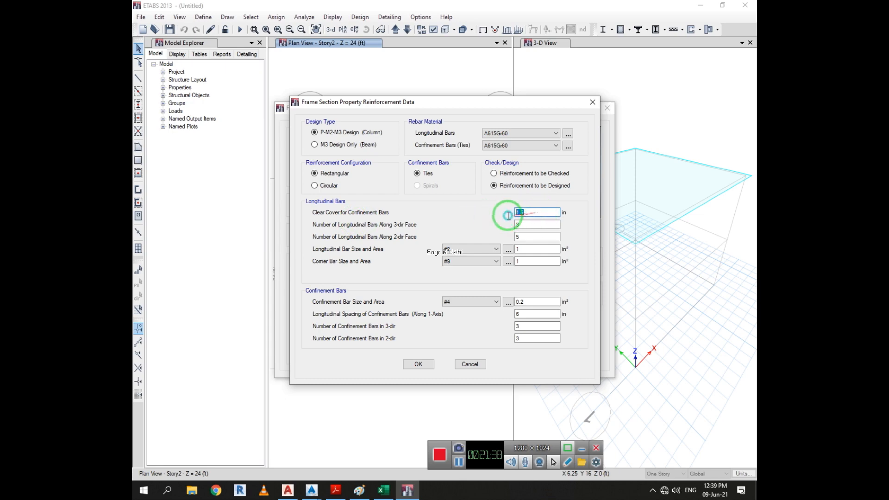
drag(496, 106, 448, 110)
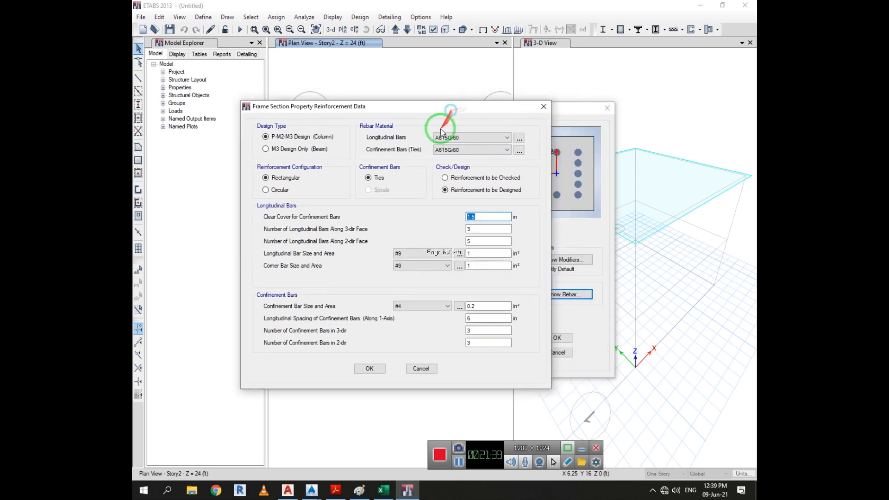
click(474, 229)
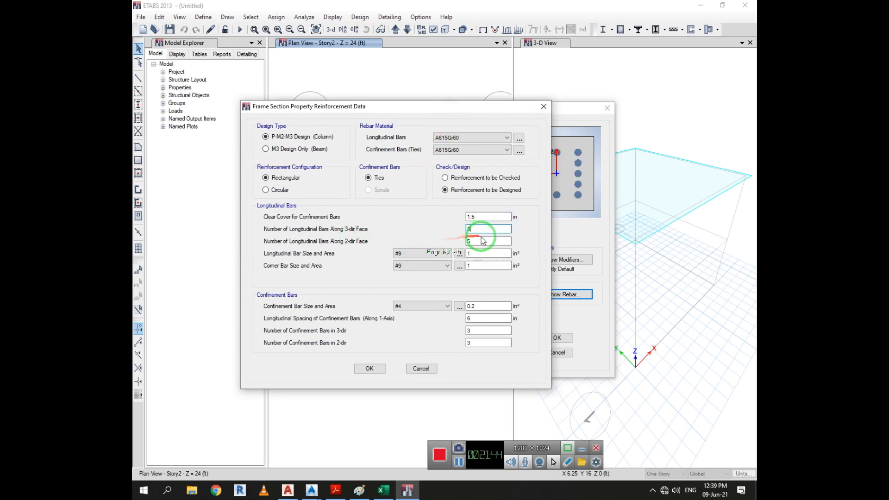
drag(498, 110, 464, 99)
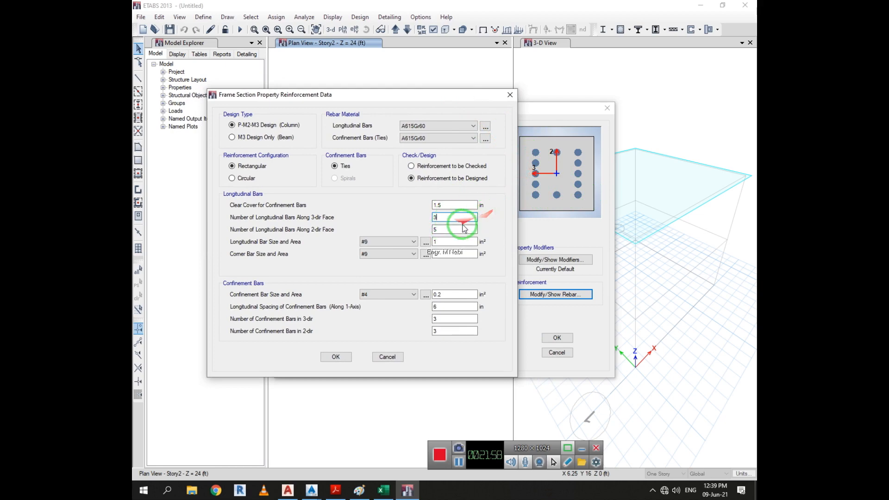
drag(441, 217, 393, 236)
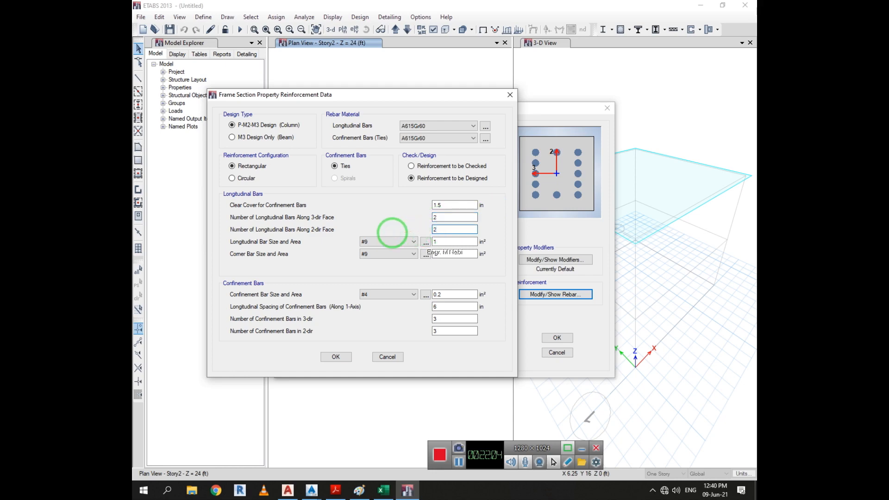
Step: Set the longitudinal bar size to #4 and the corner bar size to #5
click(379, 243)
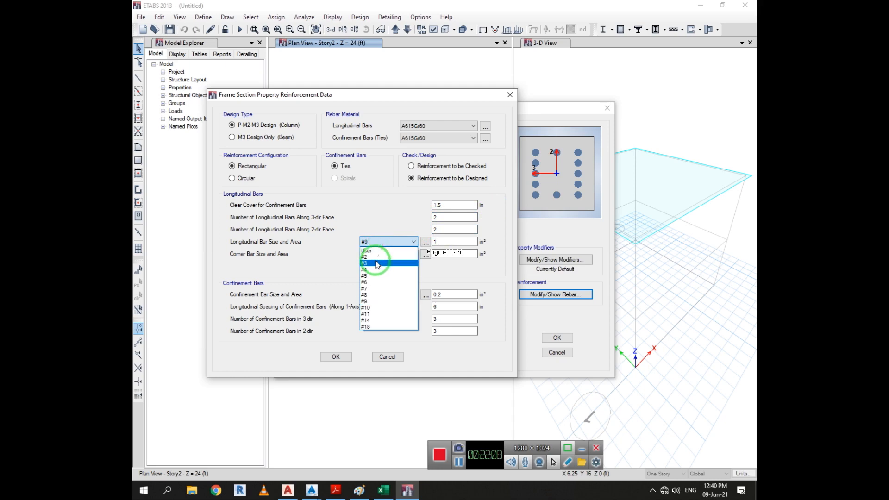
click(376, 269)
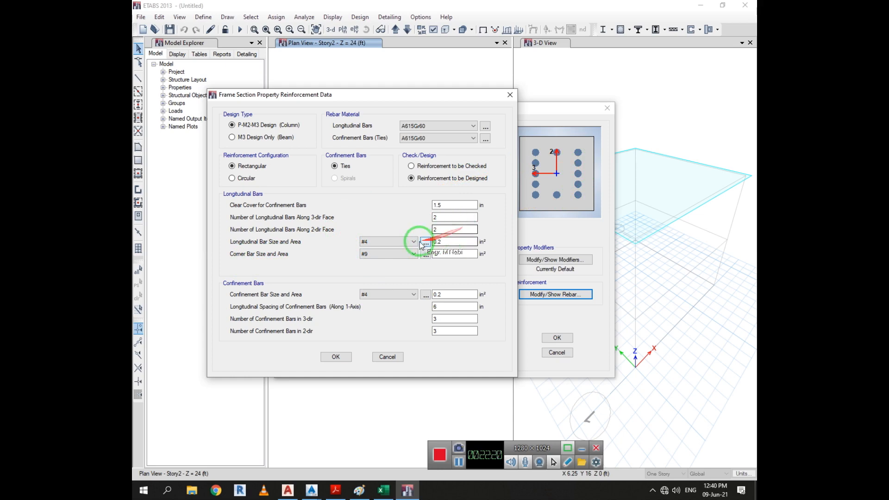
click(398, 254)
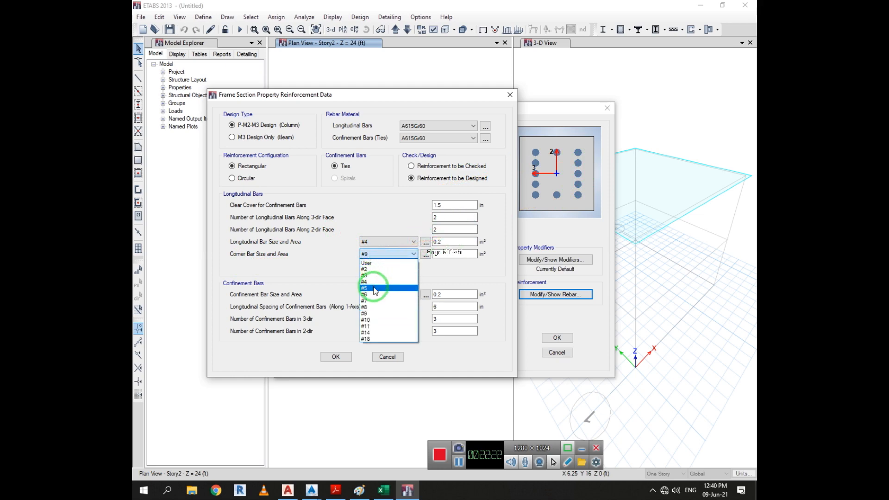
click(375, 290)
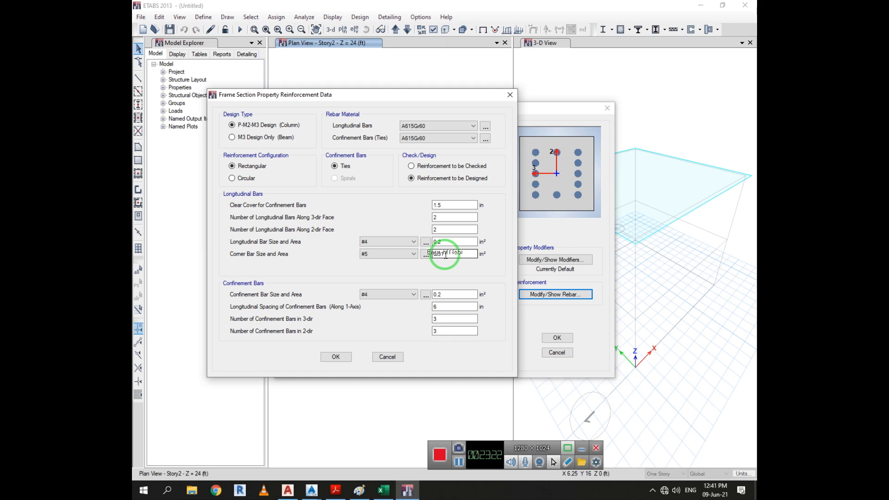
Step: Try the Reinforcement to be Checked option, return to Reinforcement to be Designed, and accept the column's reinforcement data
click(473, 167)
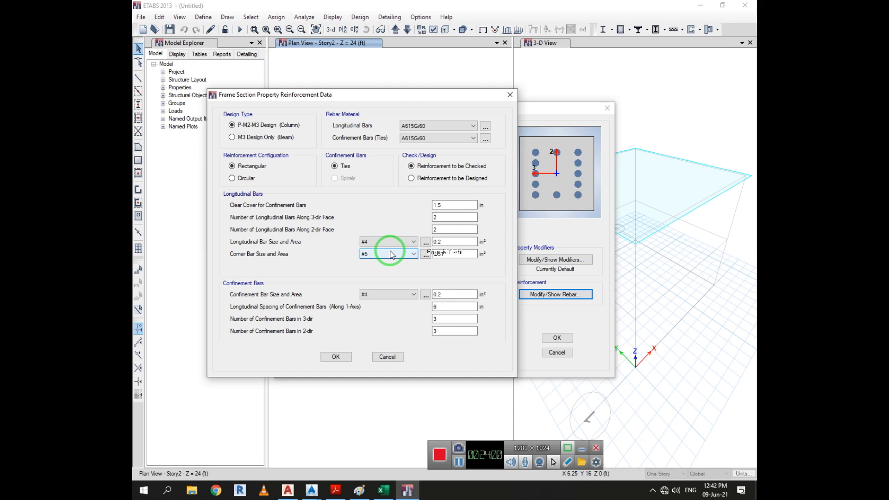
click(418, 178)
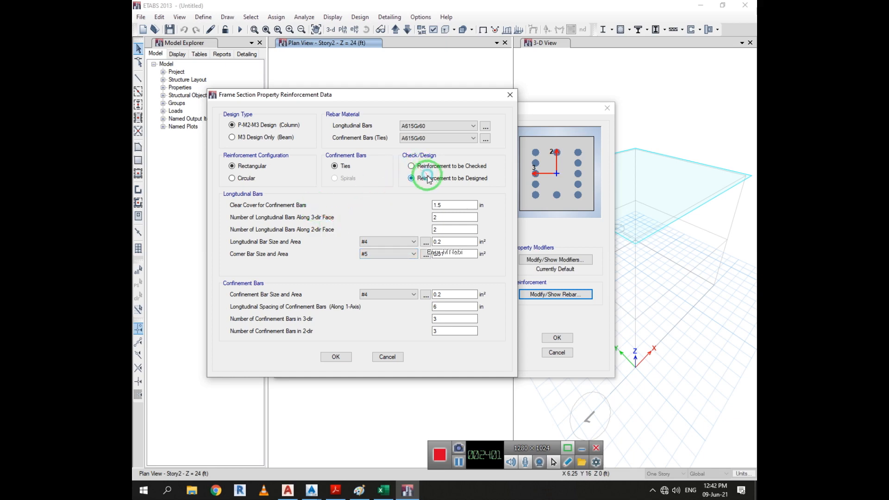
click(337, 356)
click(558, 337)
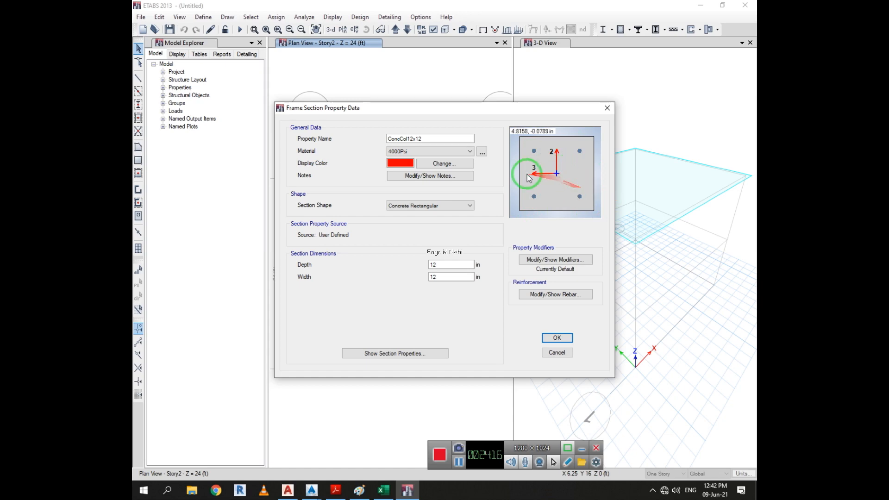
Step: Review the property and stiffness modification factors of the ConcCol12x12 section
click(546, 259)
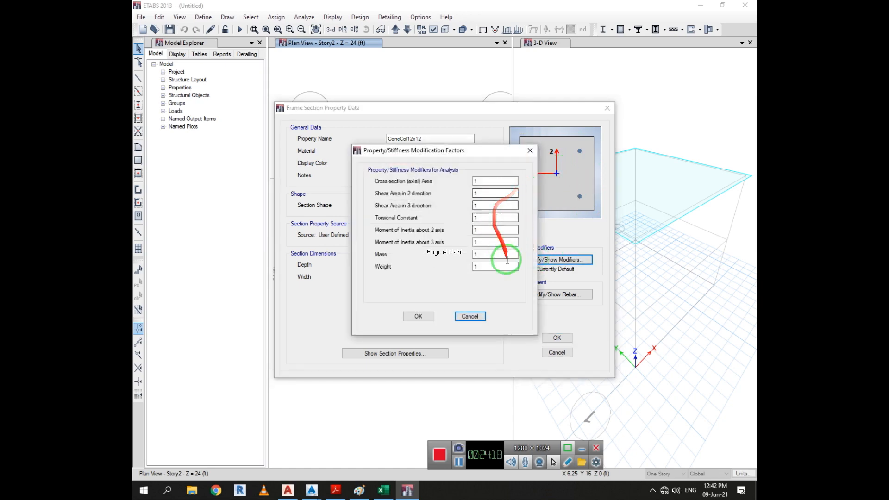
click(480, 316)
Step: Change the number of longitudinal bars along the column's 2-dir face to 4 and accept the reinforcement data
click(567, 294)
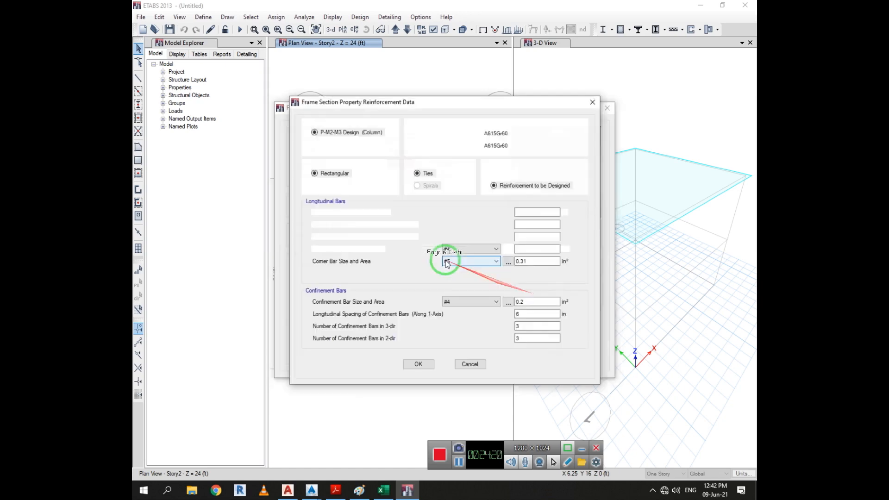
drag(377, 103, 259, 89)
drag(405, 223, 373, 226)
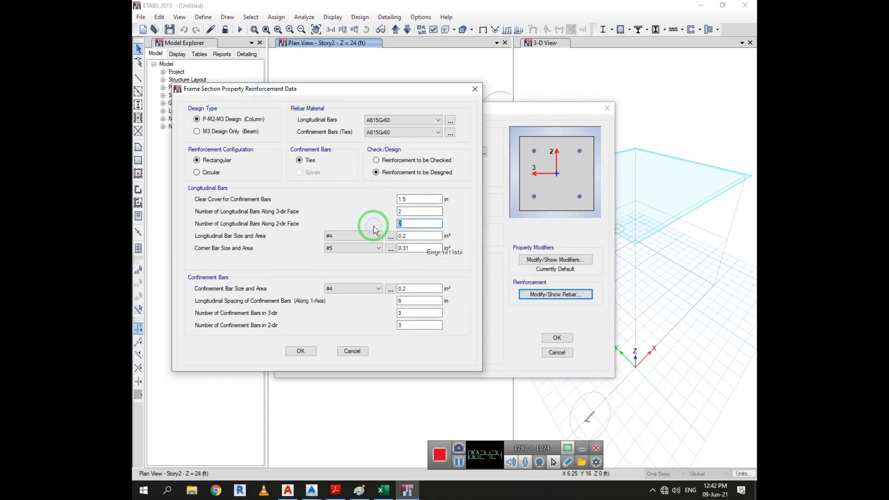
click(416, 212)
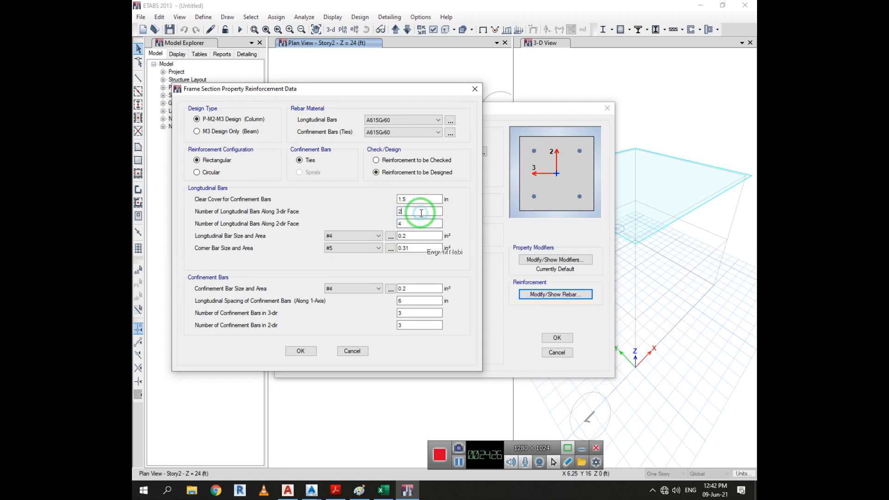
click(299, 351)
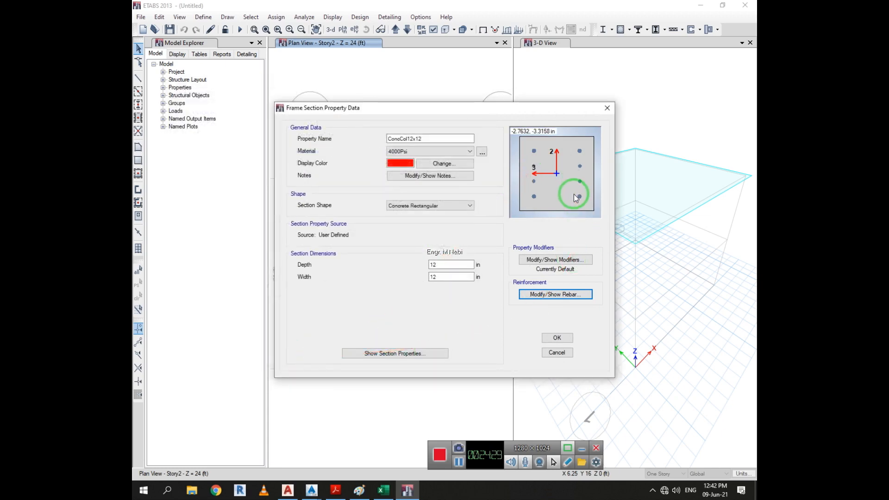
Step: Set the longitudinal bars along both the 3-dir and 2-dir faces to 3 and accept the ConcCol12x12 section
click(563, 296)
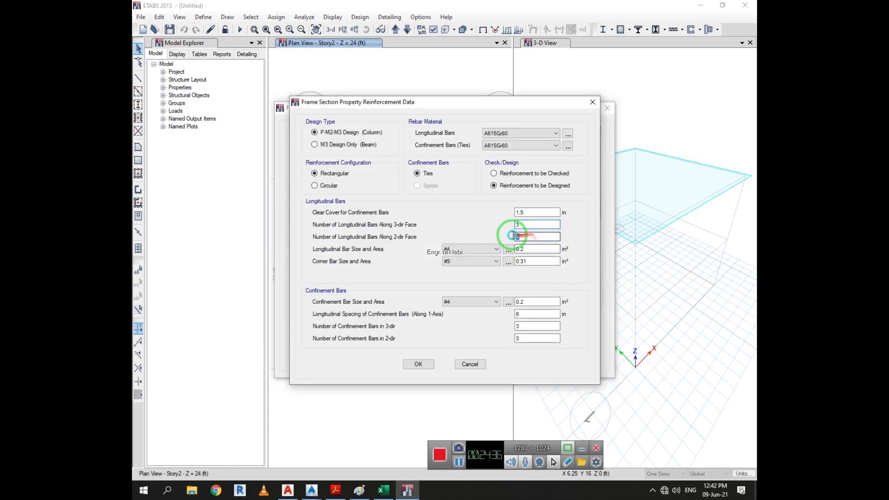
key(Tab)
text(3)
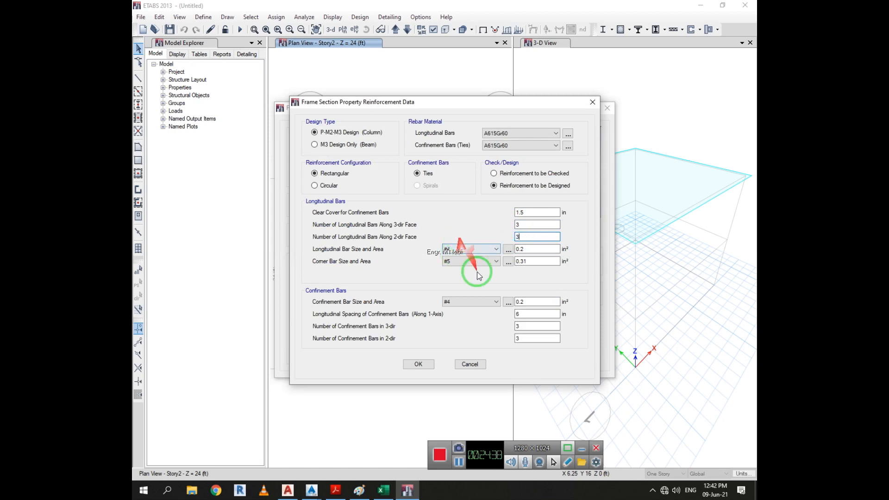
click(418, 364)
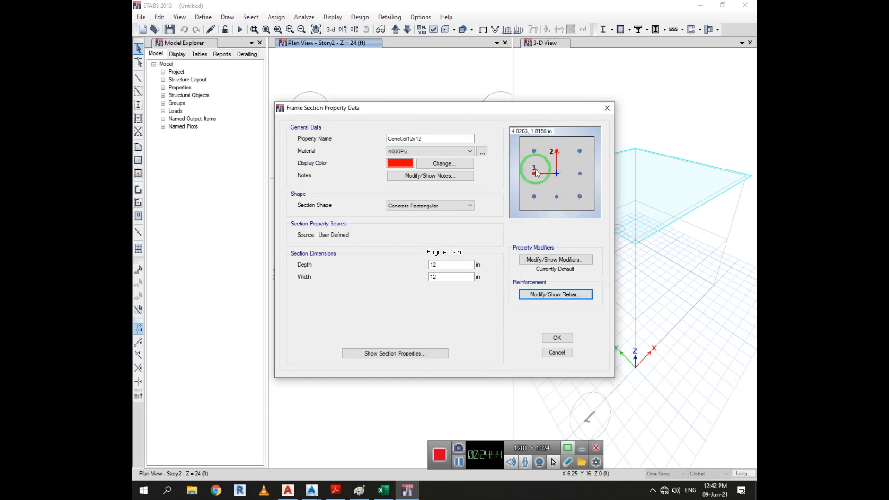
click(557, 337)
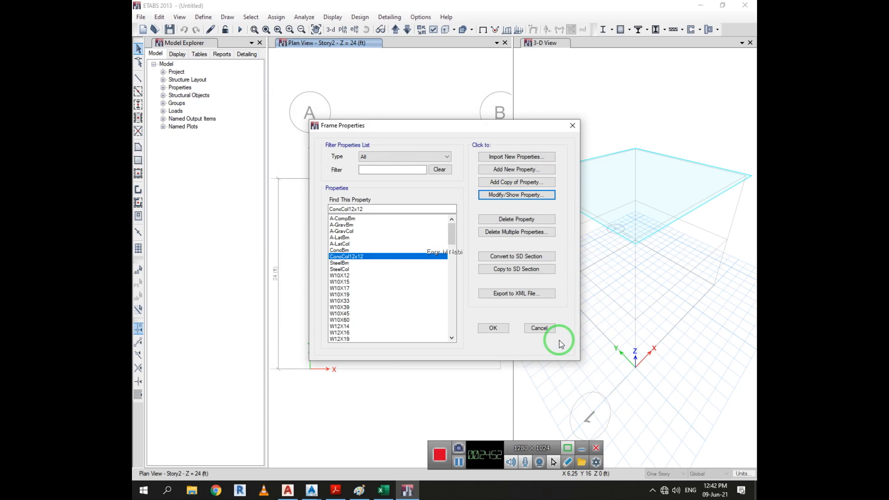
Step: Modify the ConcBm section, renaming it ConcBm18x12 with a depth of 18 in and a width of 12 in
click(353, 251)
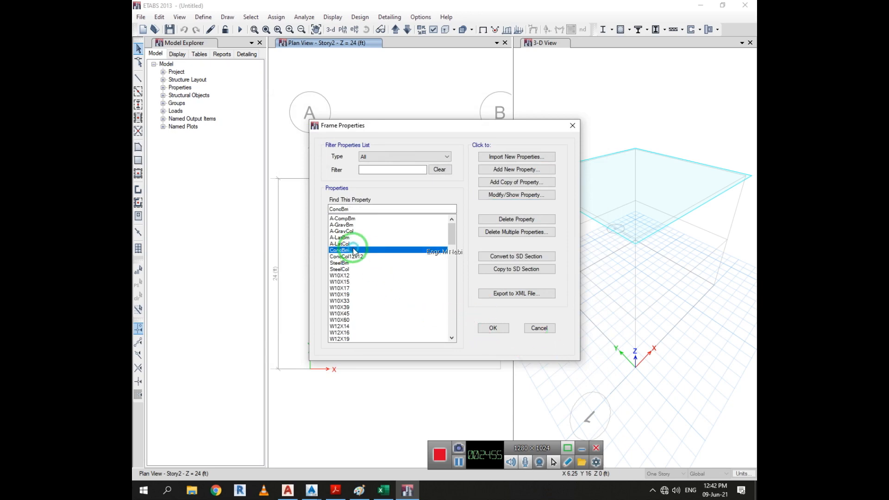
click(512, 193)
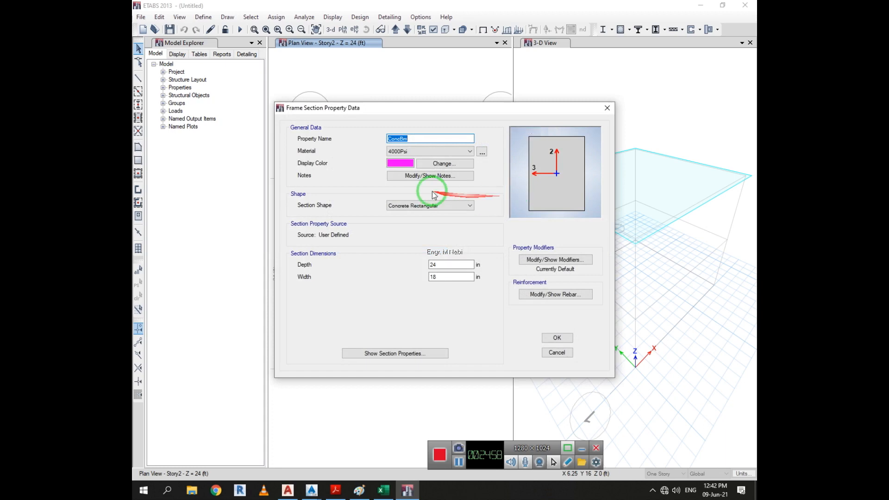
drag(459, 140, 369, 175)
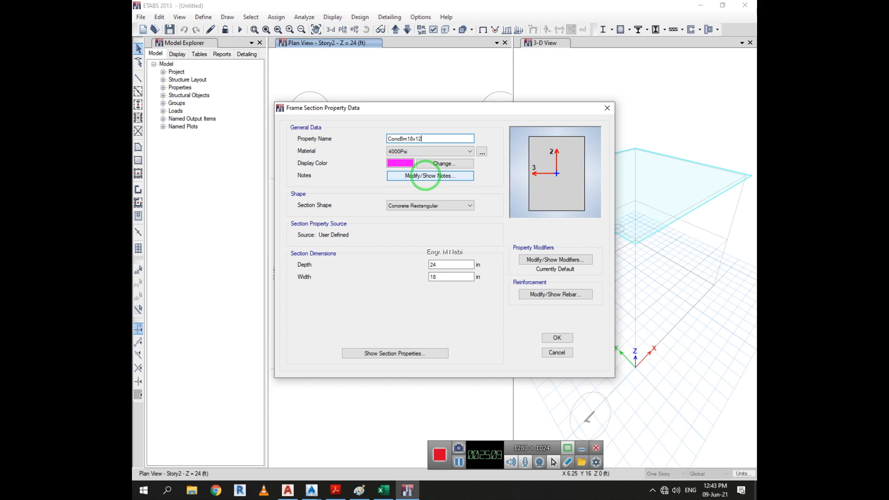
double_click(451, 264)
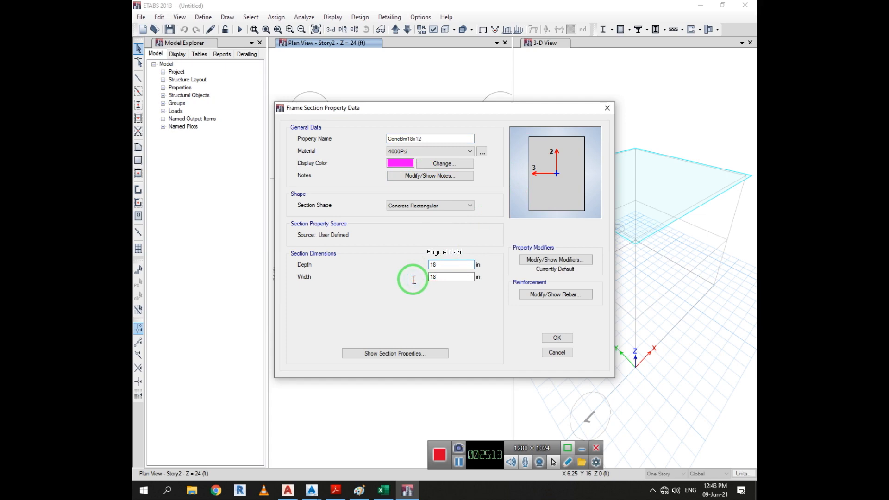
double_click(437, 278)
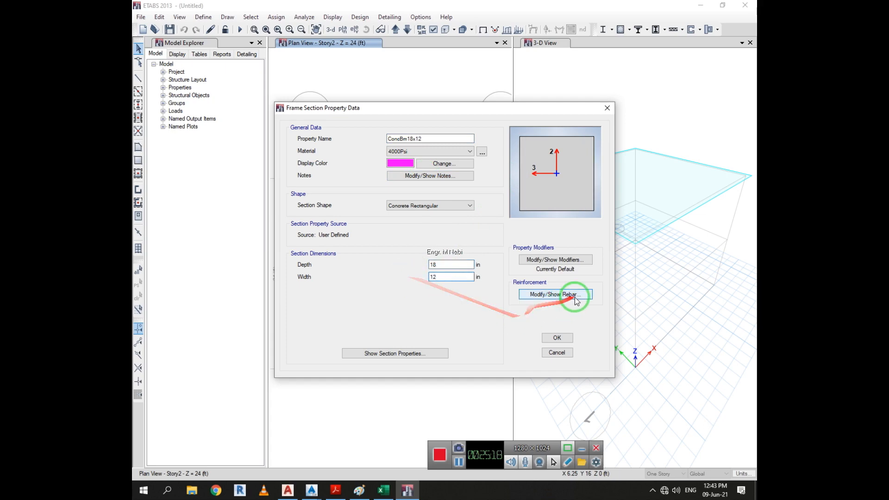
Step: Open the ConcBm18x12 beam's reinforcement data and keep A615Gr60 as the longitudinal bar material
click(559, 296)
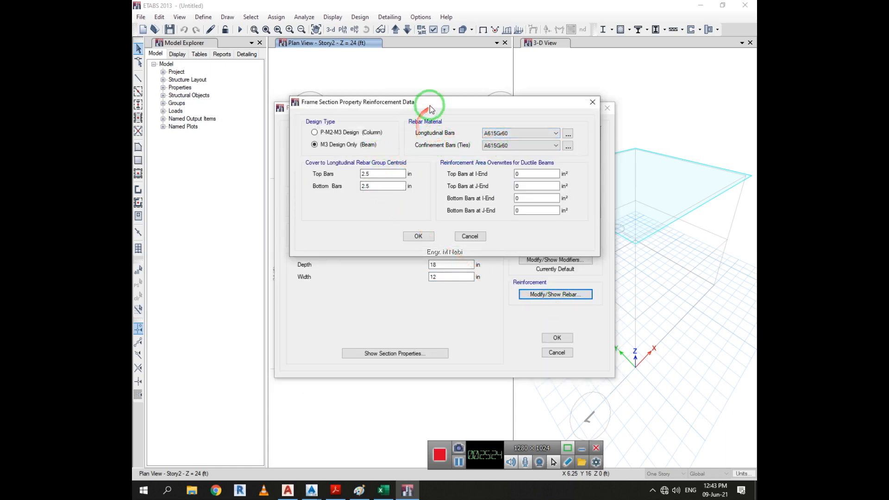
drag(433, 103, 415, 105)
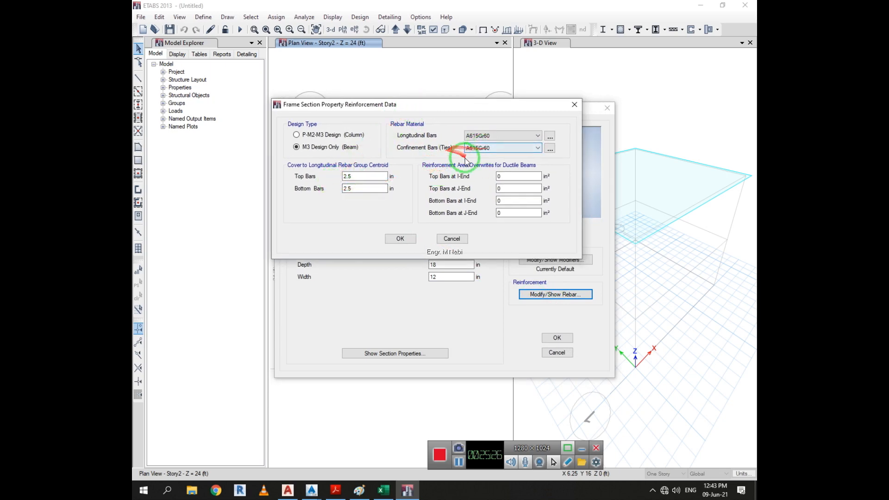
drag(443, 107, 437, 105)
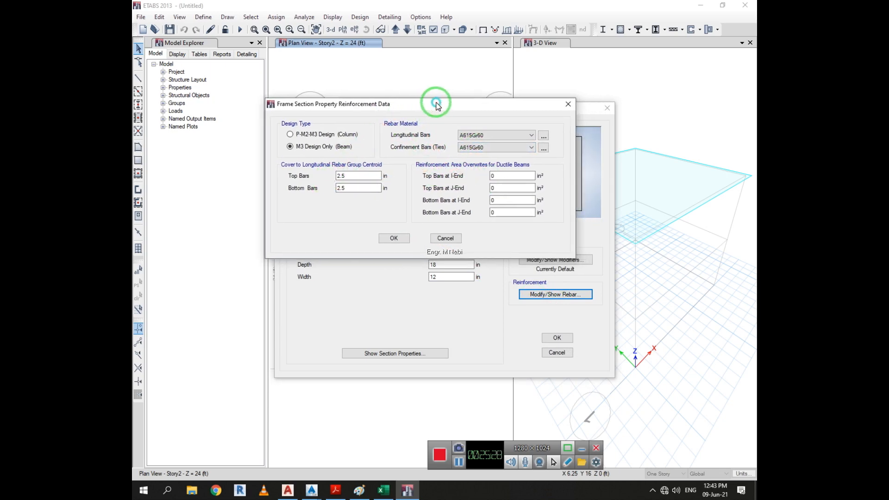
click(518, 135)
click(518, 143)
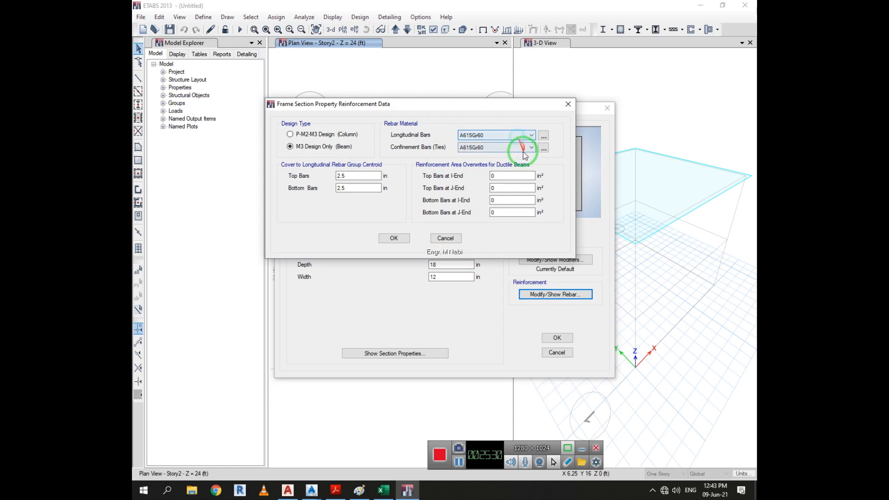
click(543, 136)
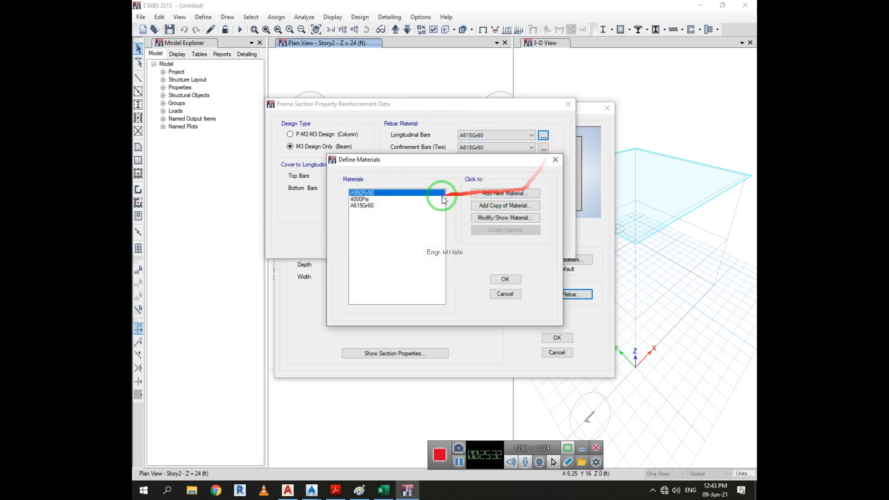
click(491, 193)
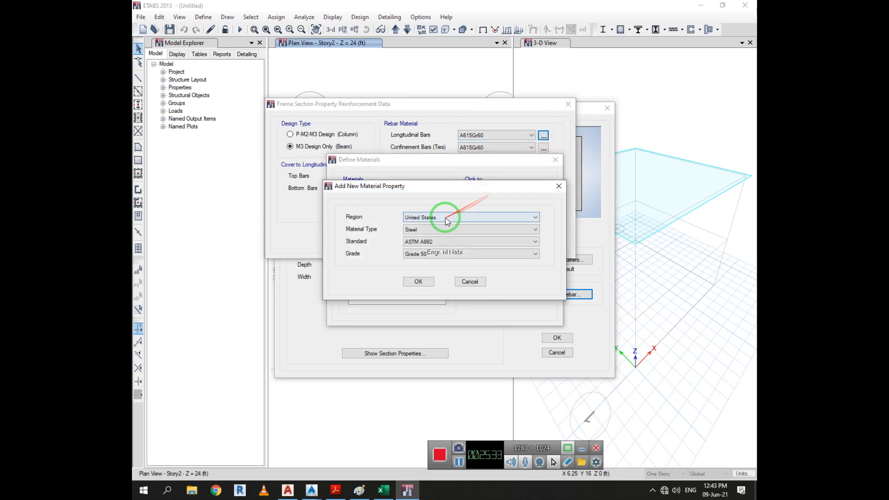
click(441, 256)
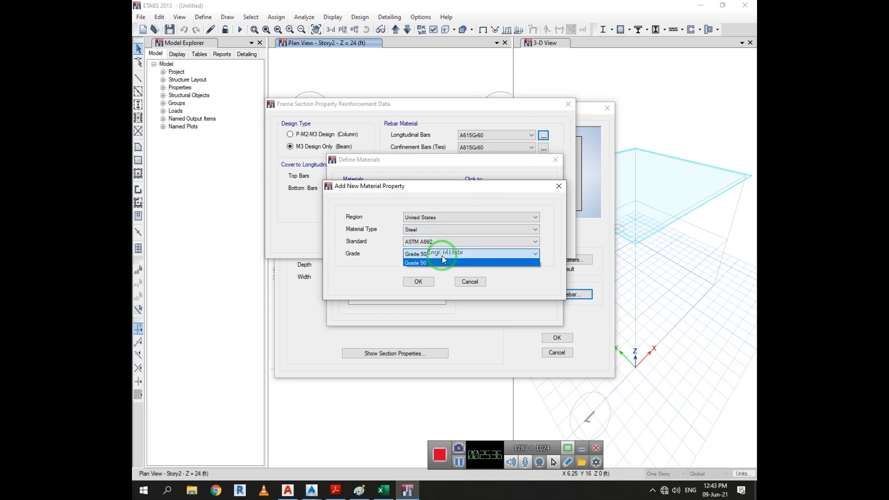
click(441, 256)
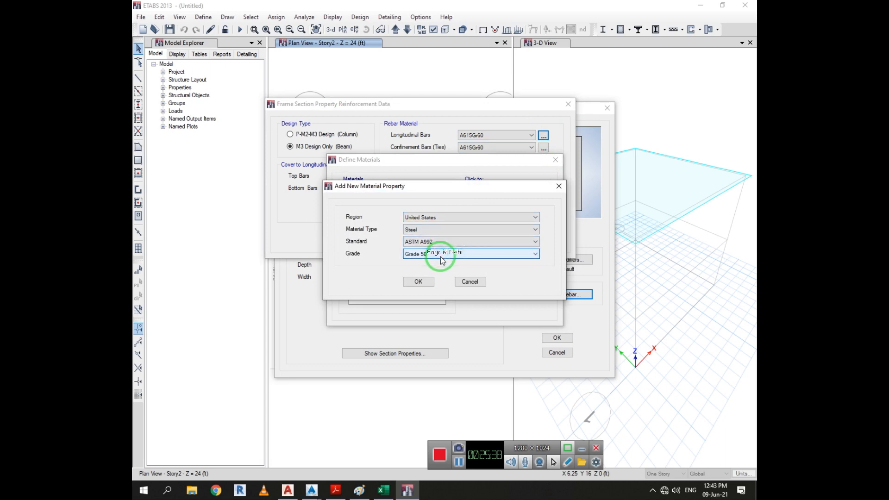
click(443, 241)
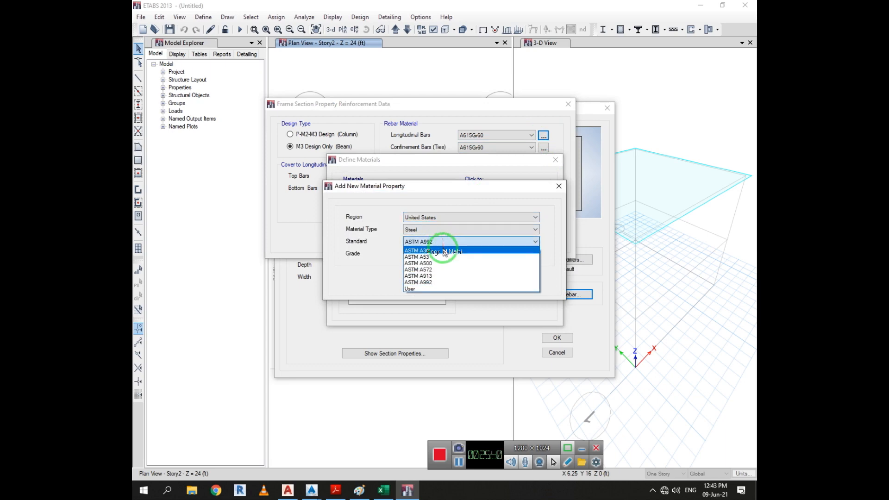
click(443, 250)
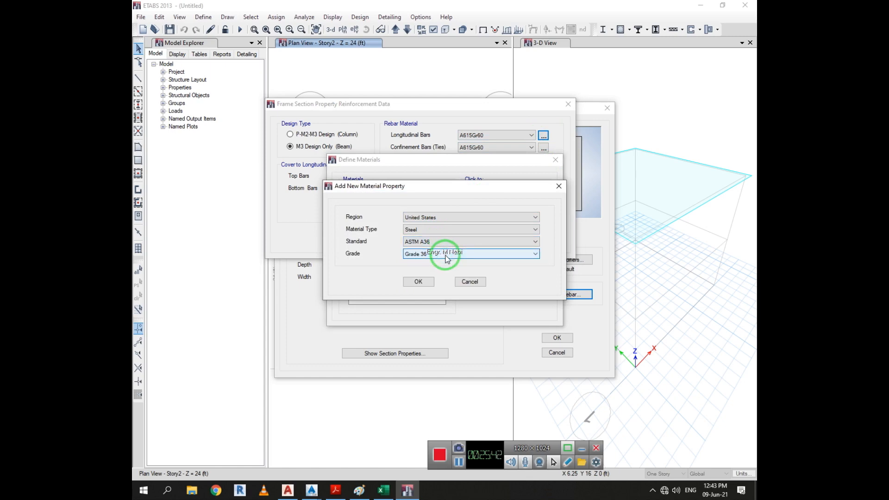
click(469, 281)
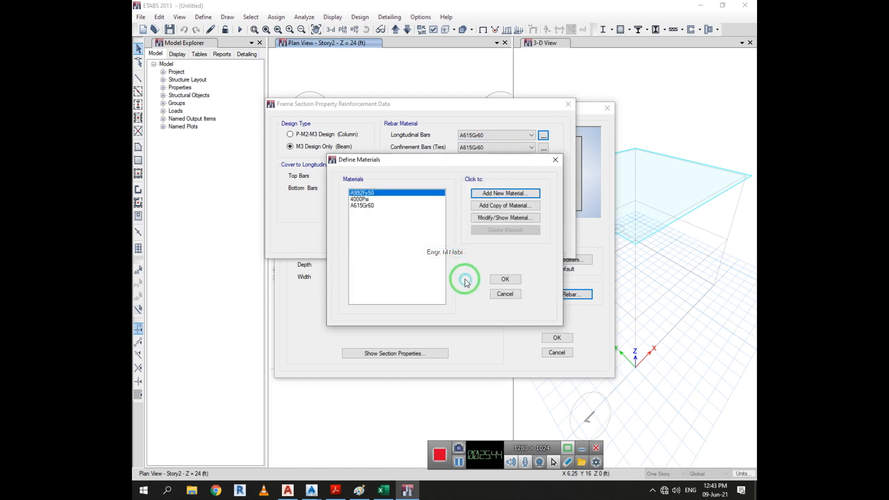
click(501, 291)
click(460, 462)
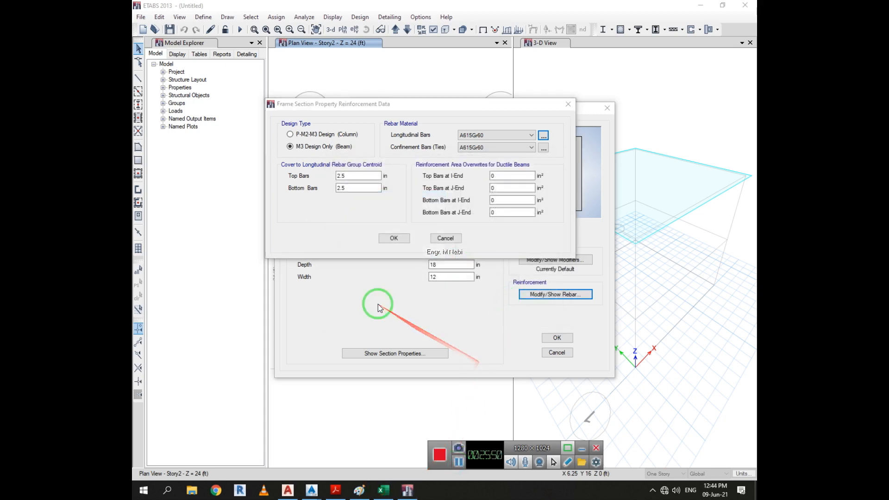
Step: Set the beam's top and bottom bar cover to 1.5 in and accept the ConcBm18x12 section and frame properties
click(347, 176)
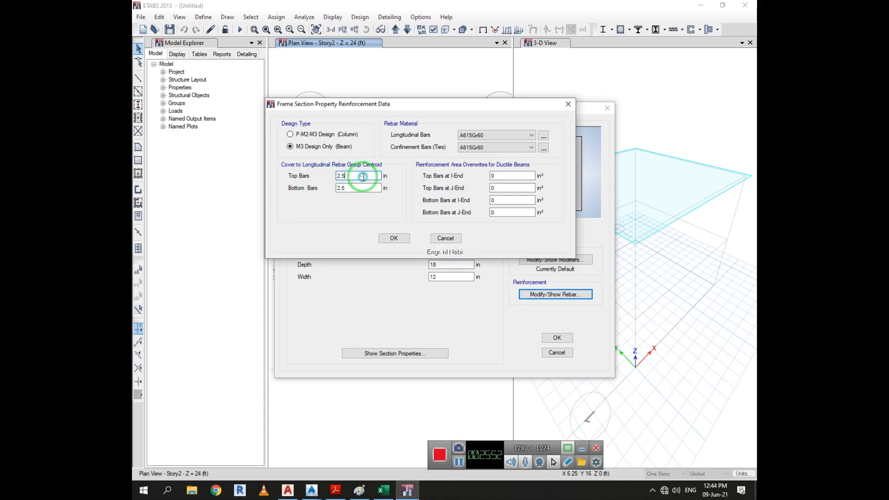
drag(363, 177, 320, 178)
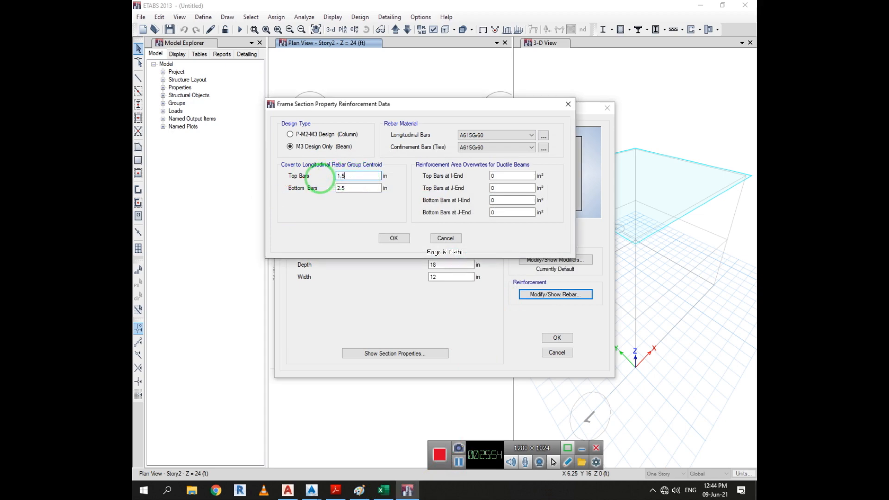
text(1.5)
drag(366, 188, 325, 191)
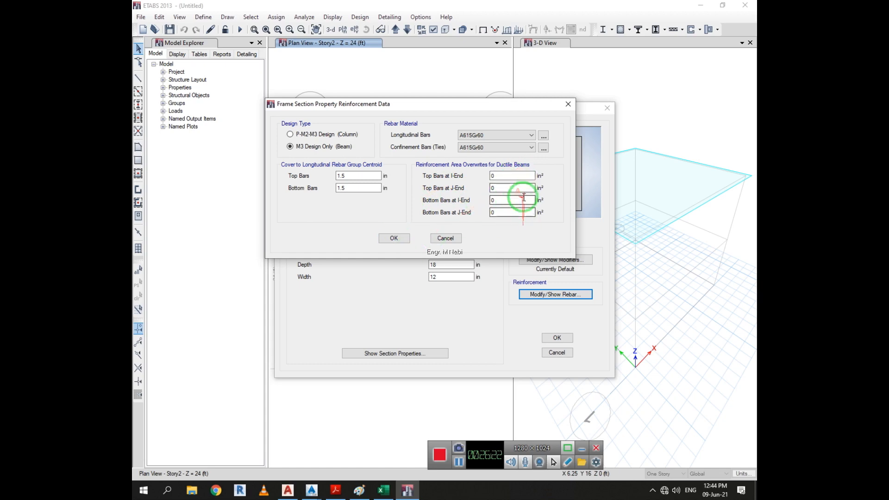
click(393, 241)
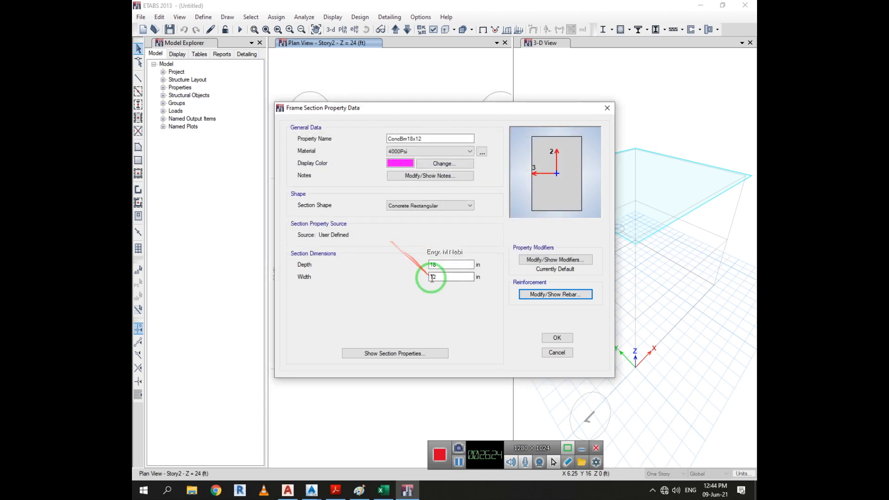
click(553, 337)
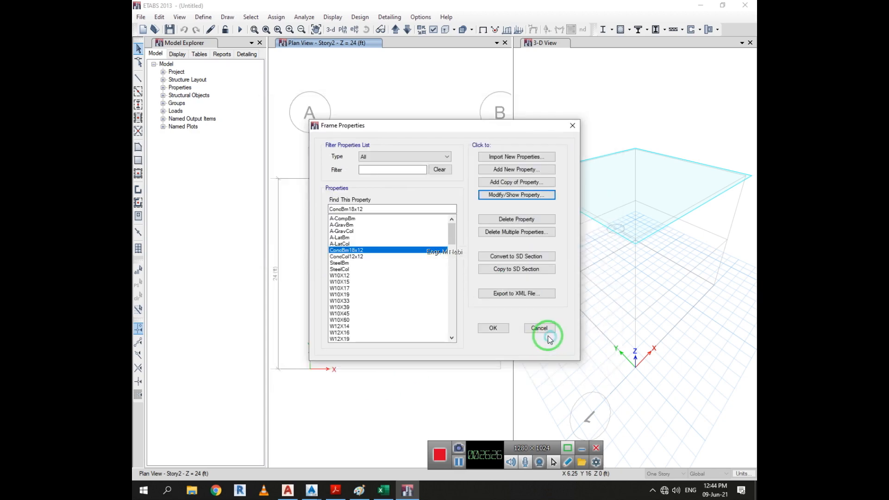
click(485, 329)
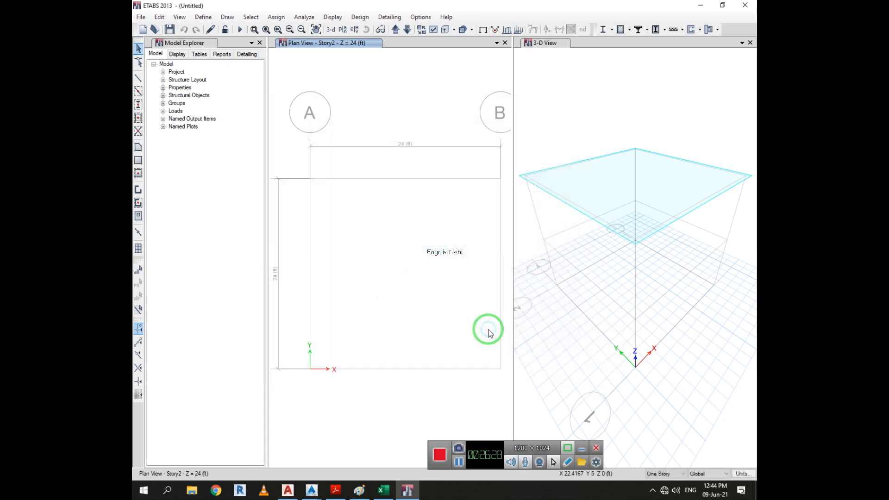
scroll(407, 203, down, 3)
click(405, 216)
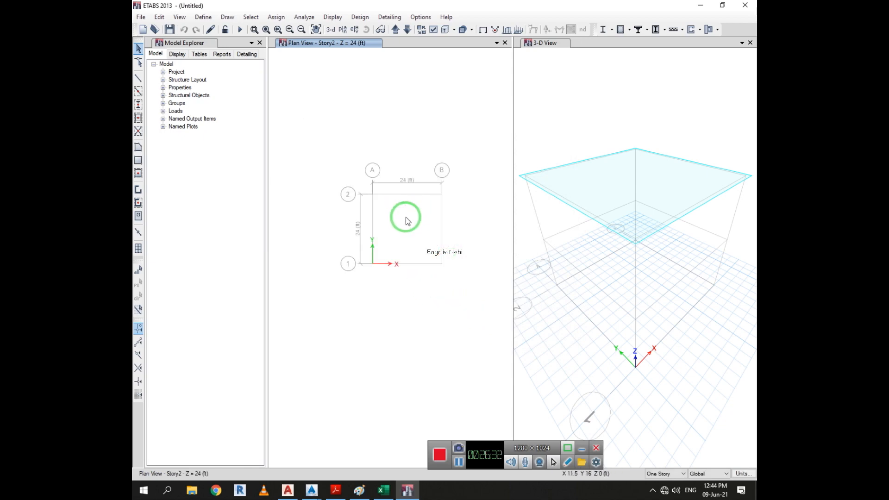
click(270, 18)
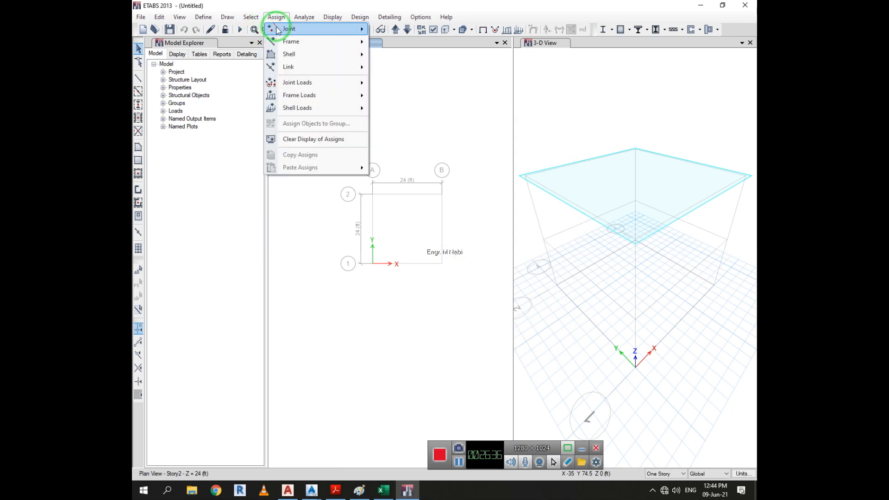
mouse_move(283, 28)
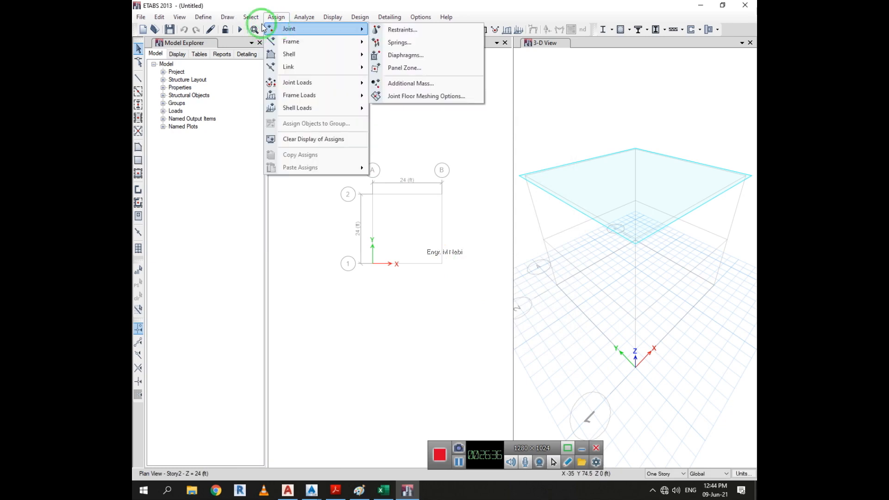
click(134, 83)
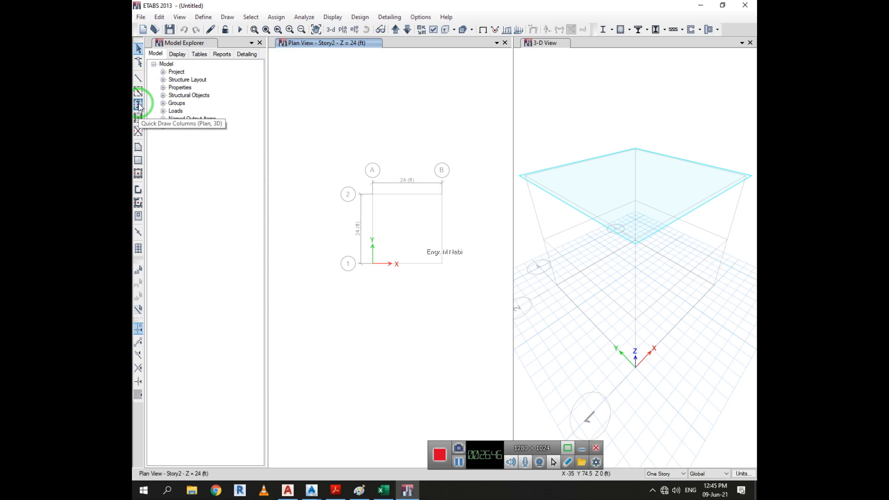
Step: Quick-draw ConcCol12x12 columns at all four grid intersections on Story2 and on Story1
click(139, 104)
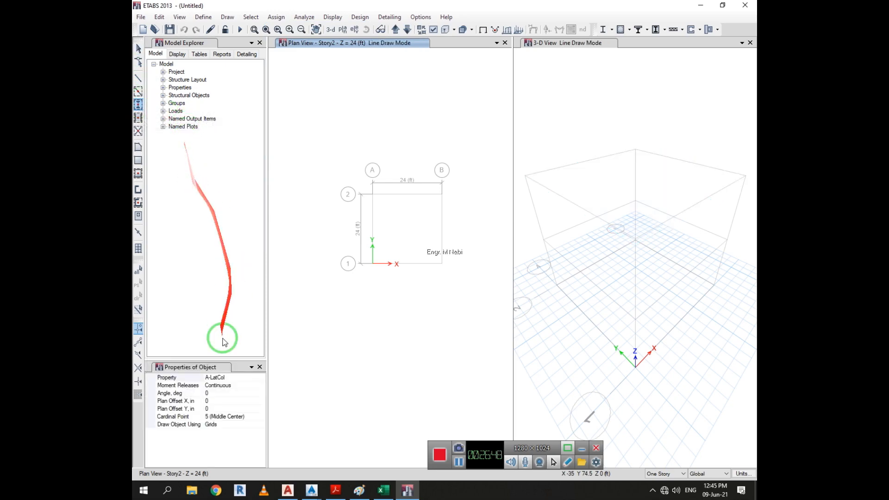
click(248, 378)
click(261, 378)
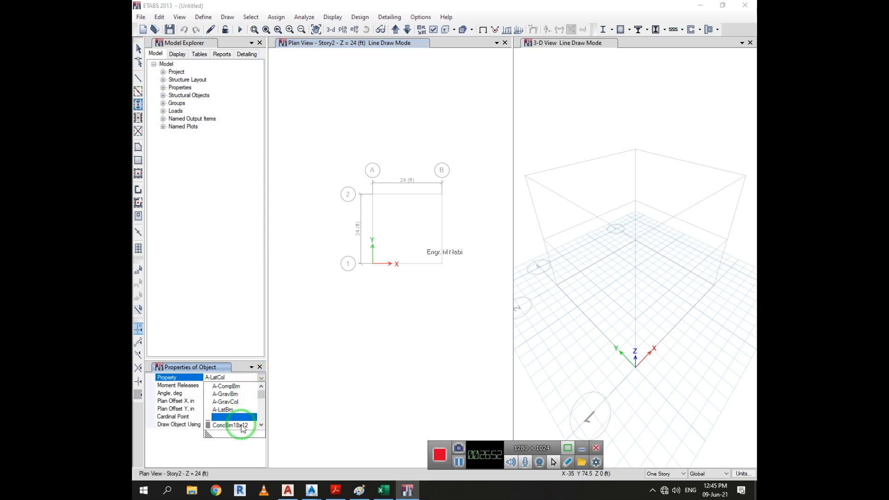
scroll(241, 425, down, 1)
click(241, 411)
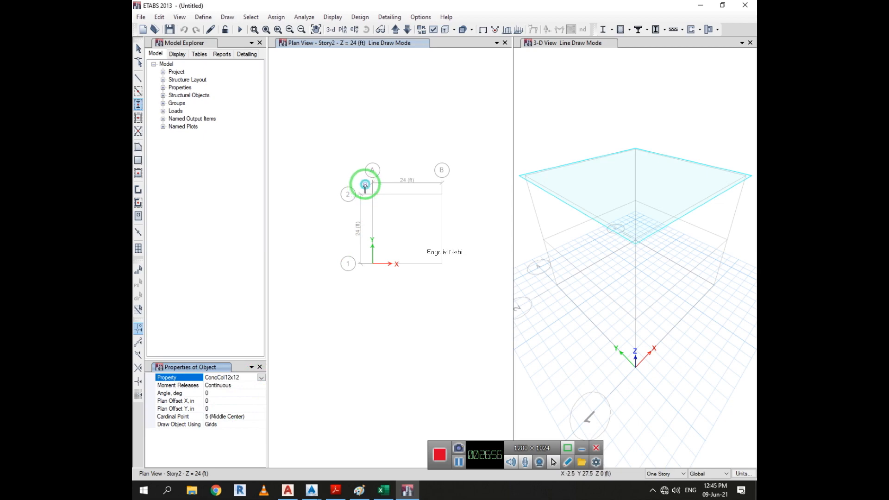
drag(365, 186, 448, 273)
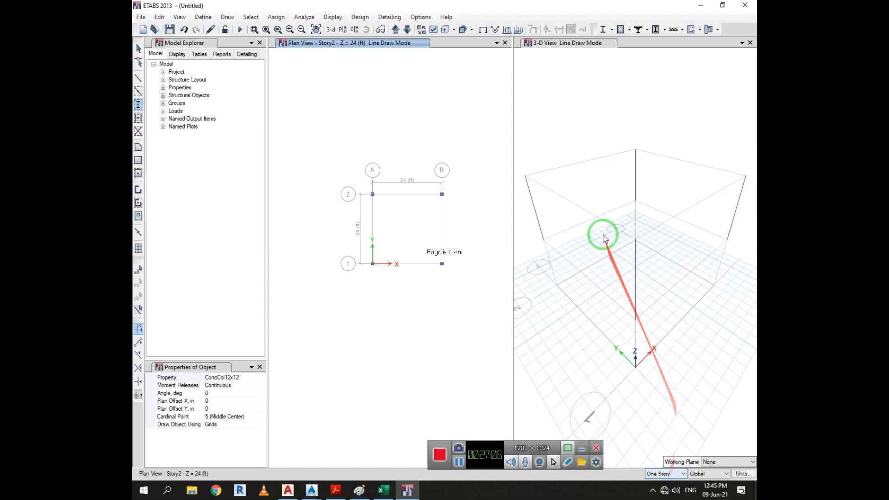
click(407, 29)
drag(369, 195, 470, 293)
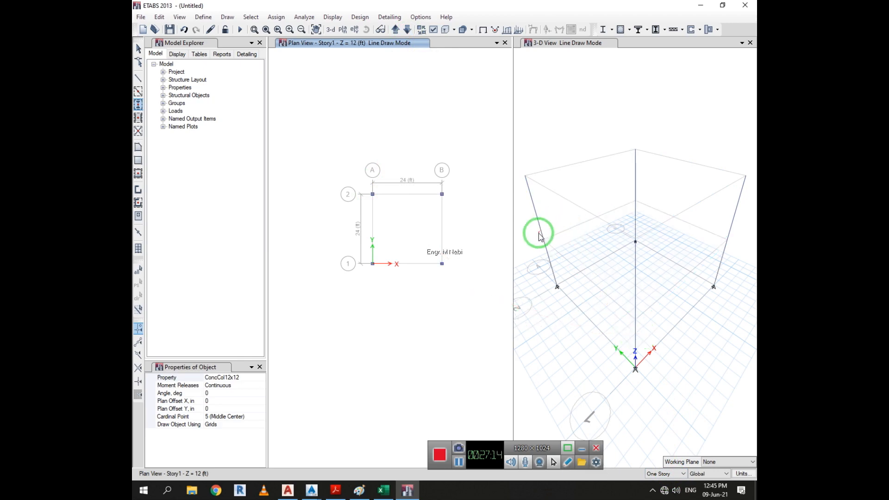
Step: Quick-draw ConcBm18x12 beams along the four grid lines in the Story1 plan, with drawing applied to All Stories
click(667, 476)
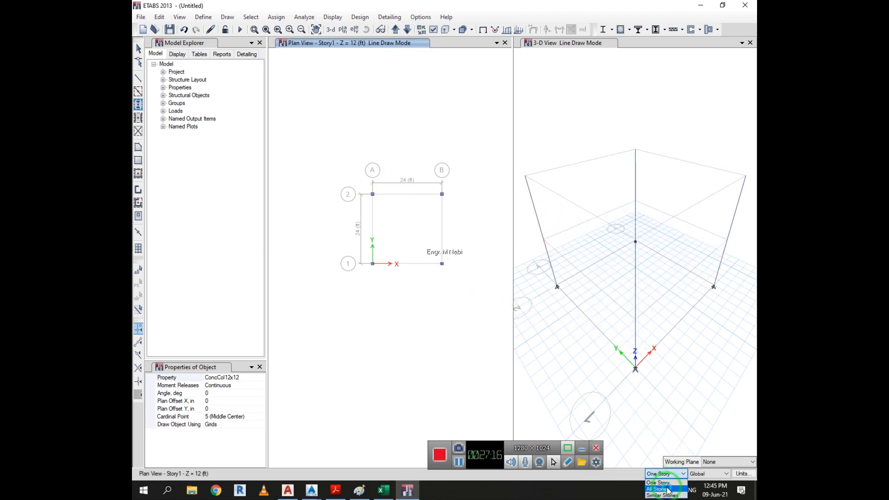
click(658, 489)
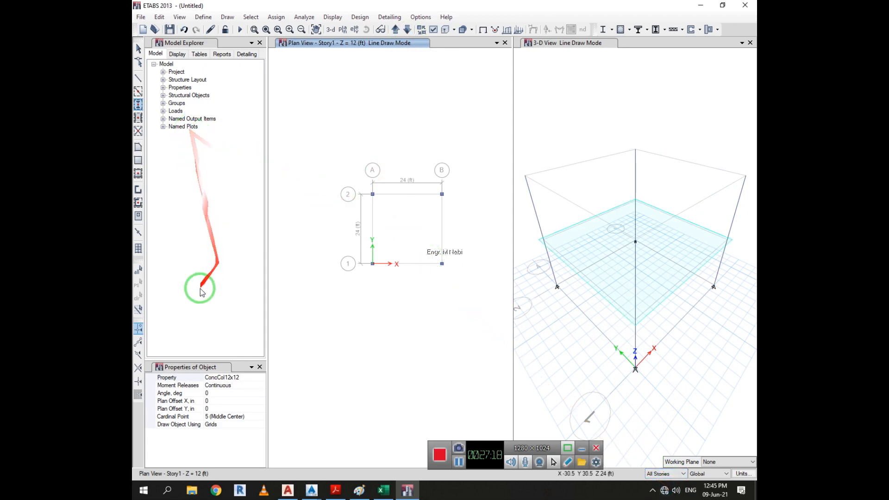
click(138, 92)
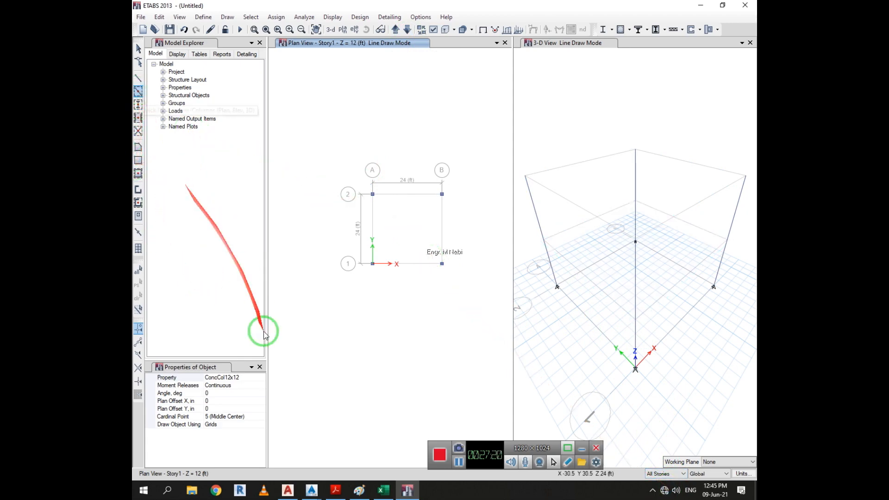
click(257, 378)
click(259, 378)
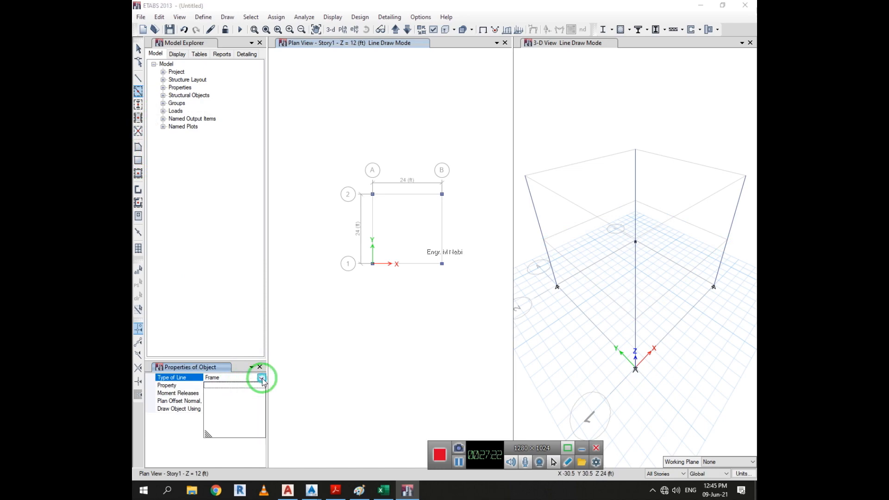
click(250, 376)
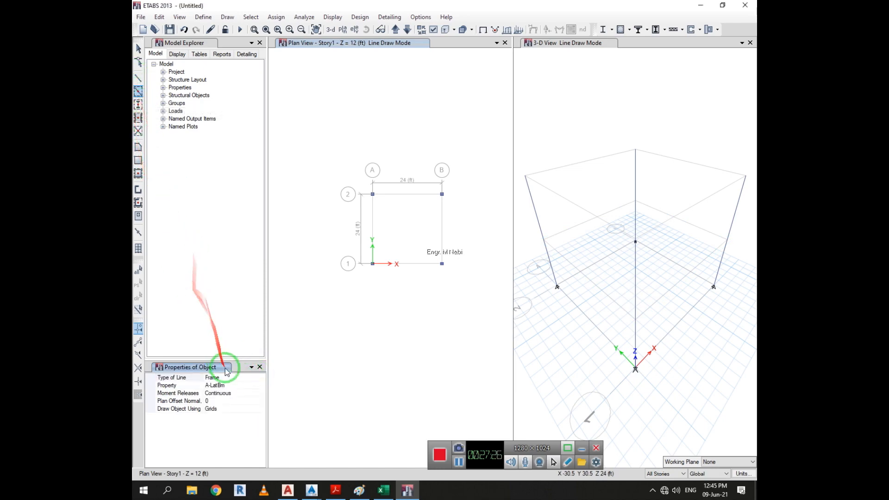
click(234, 385)
click(261, 385)
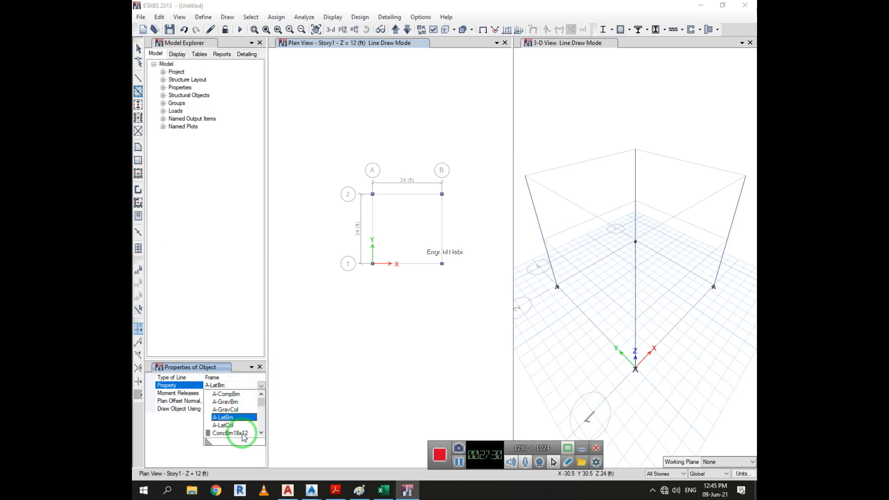
click(242, 434)
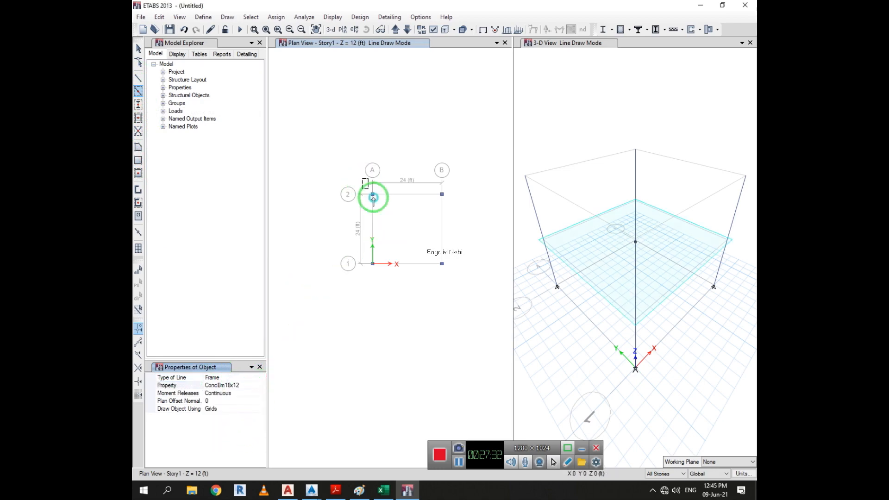
mouse_move(373, 197)
mouse_down()
mouse_move(427, 254)
mouse_move(459, 273)
mouse_up()
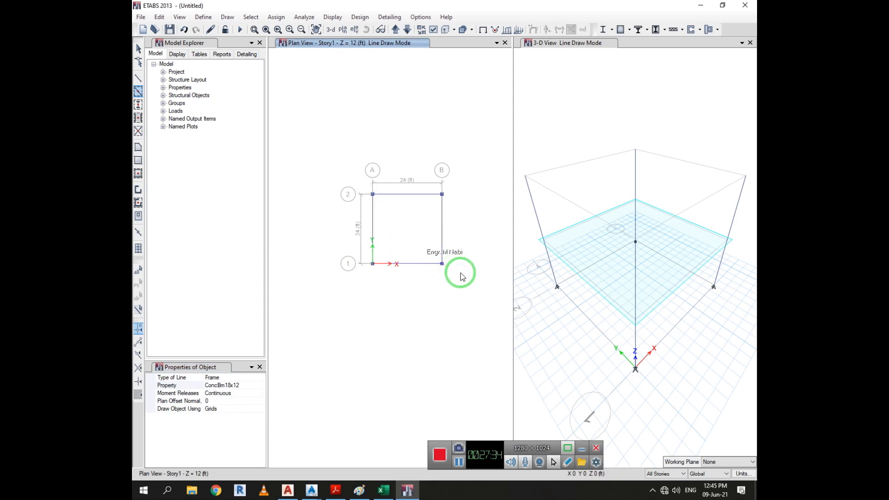
Step: Display the 3-D view with extruded frame sections
click(530, 78)
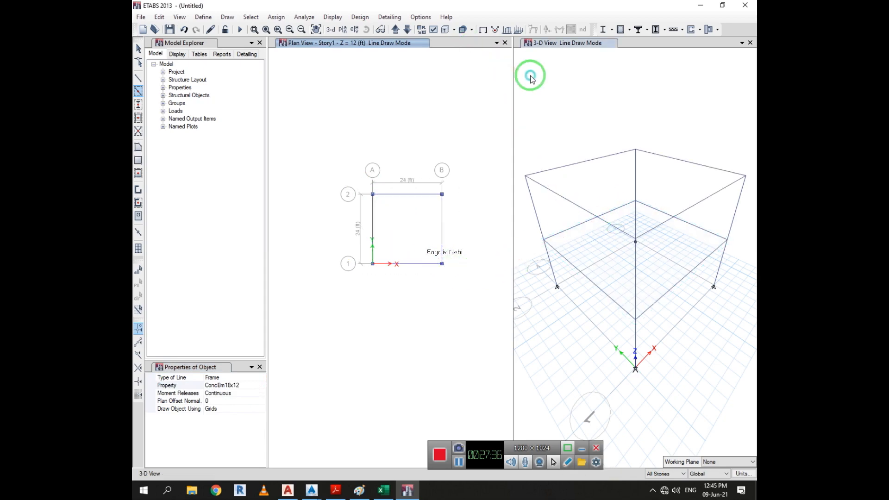
click(446, 29)
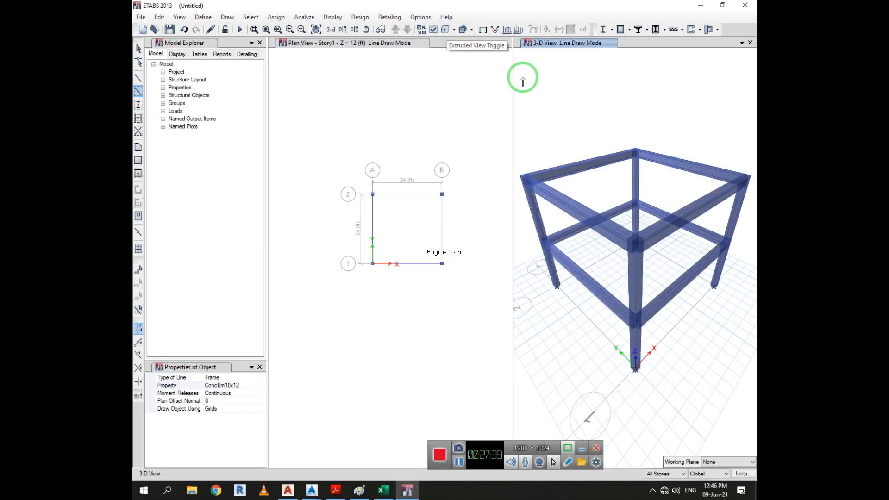
Step: Examine the geometry, assignments, loads and design data of the Story2 beam on grid line 2, leaving its settings as they are
right_click(587, 161)
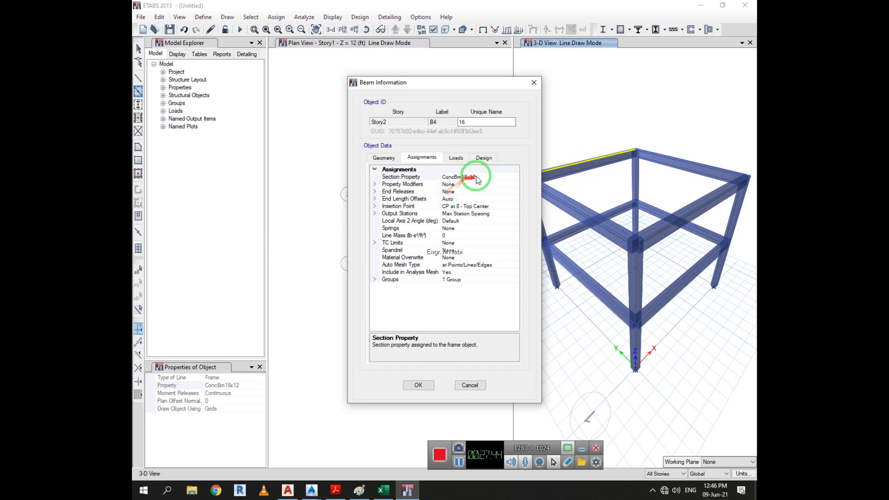
click(395, 158)
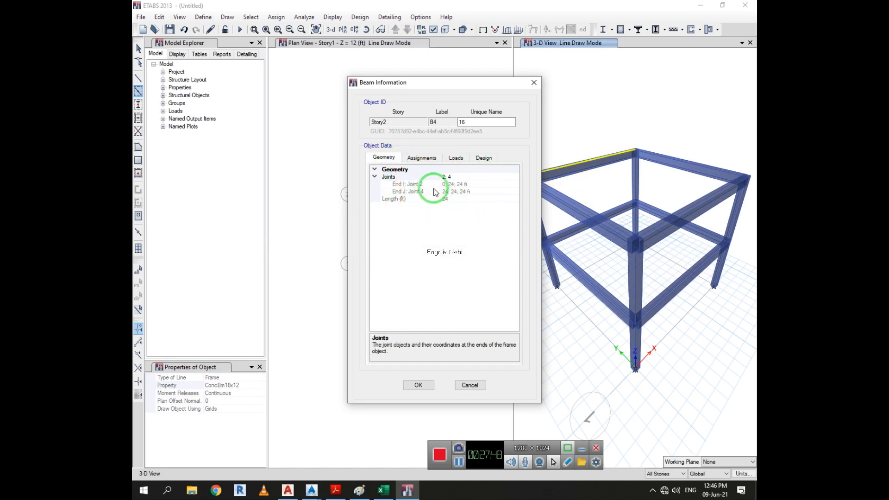
click(431, 160)
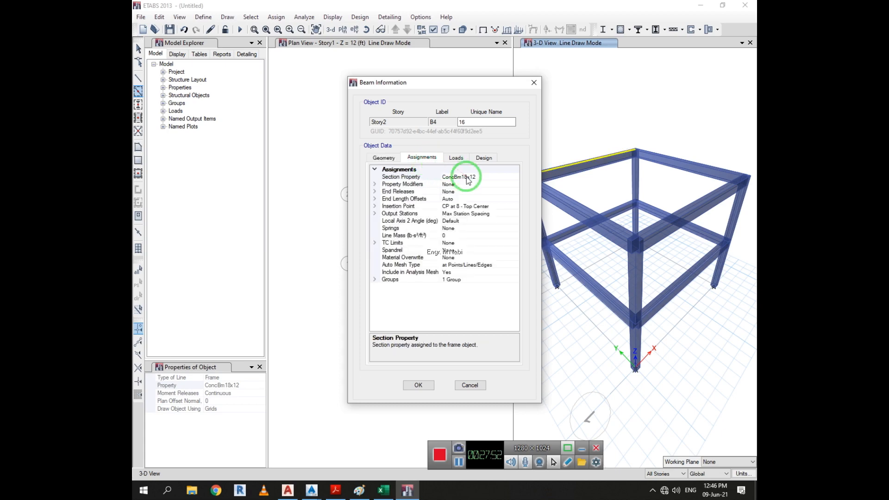
click(456, 159)
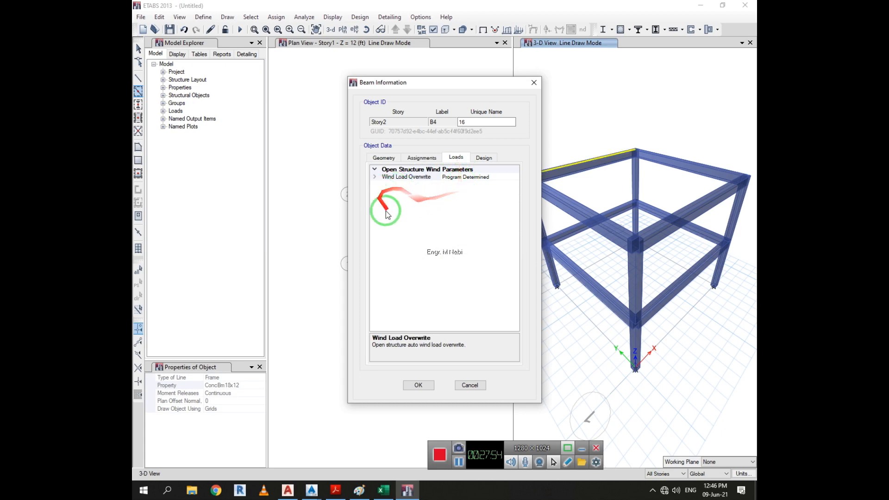
click(484, 159)
click(456, 158)
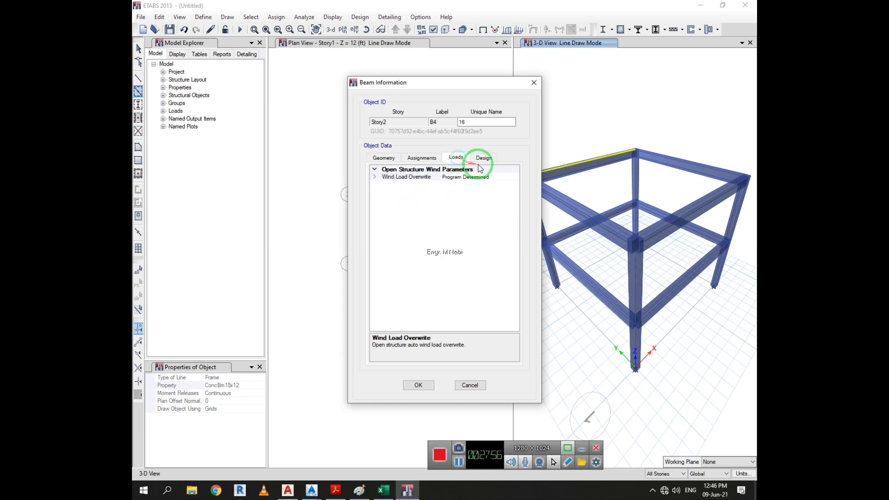
click(483, 158)
click(461, 162)
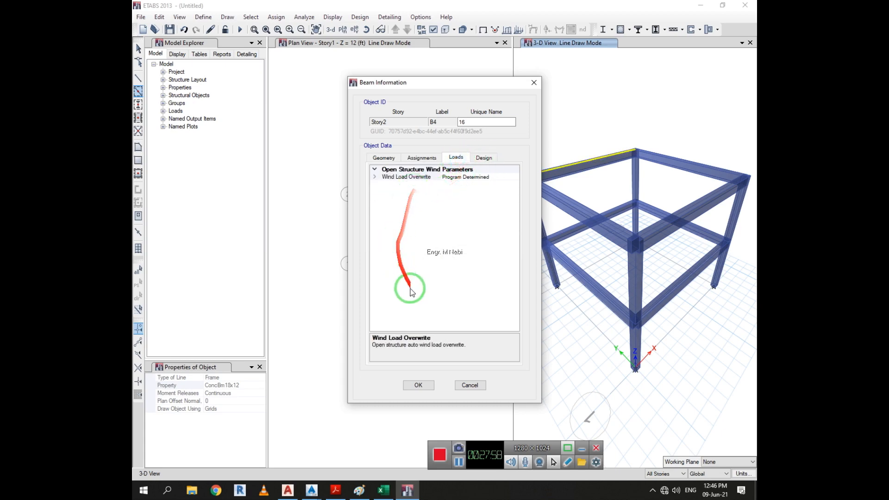
click(395, 159)
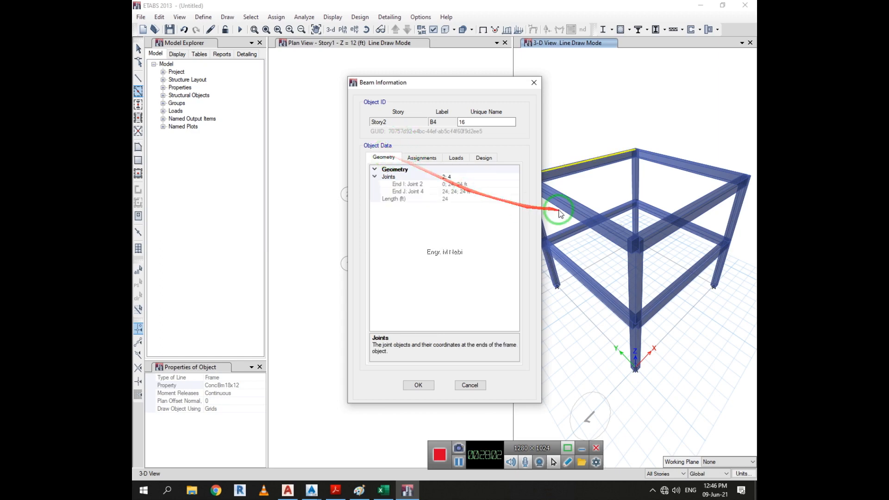
click(470, 386)
Step: Examine the length, section assignment and loads of the Story2 column at grid intersection B-2
right_click(638, 182)
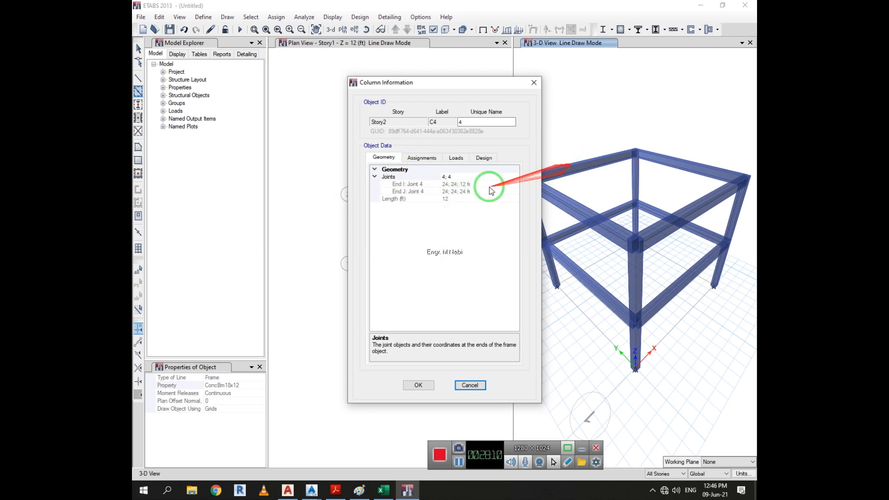
click(464, 199)
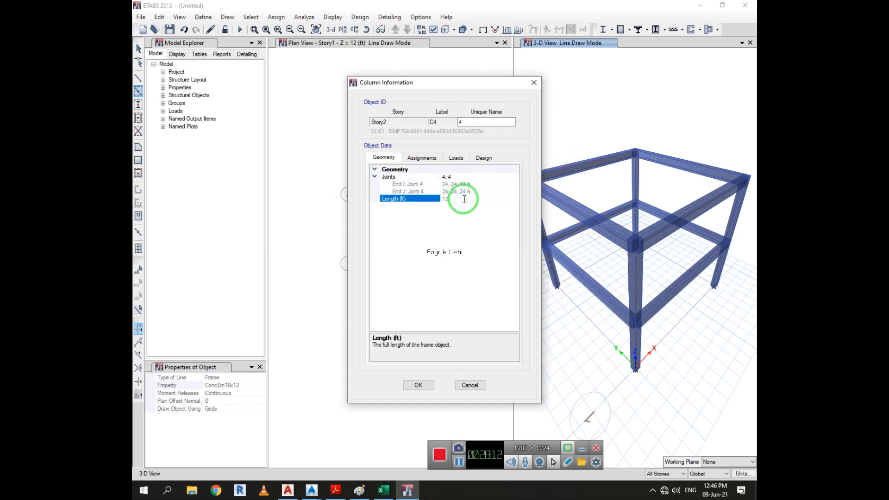
click(422, 157)
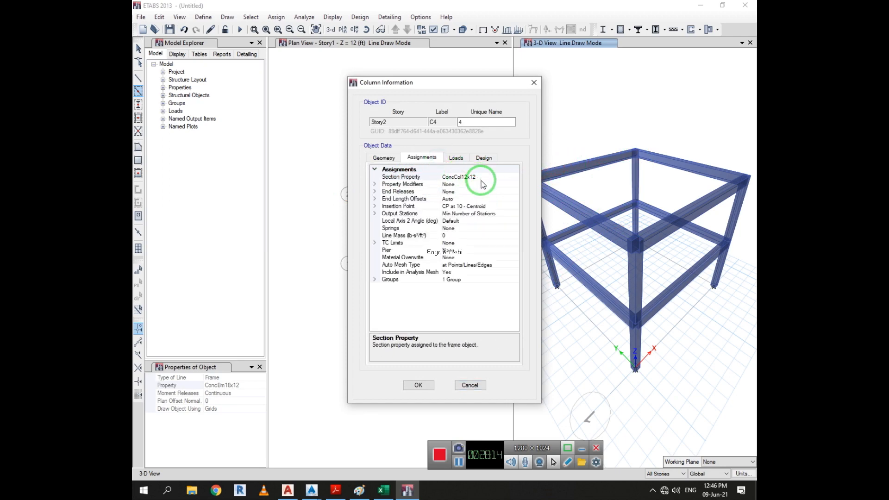
click(385, 157)
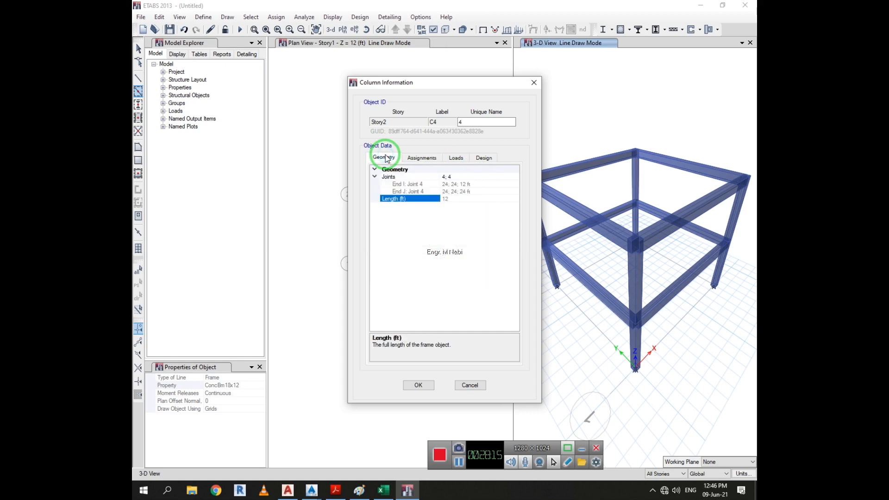
click(453, 200)
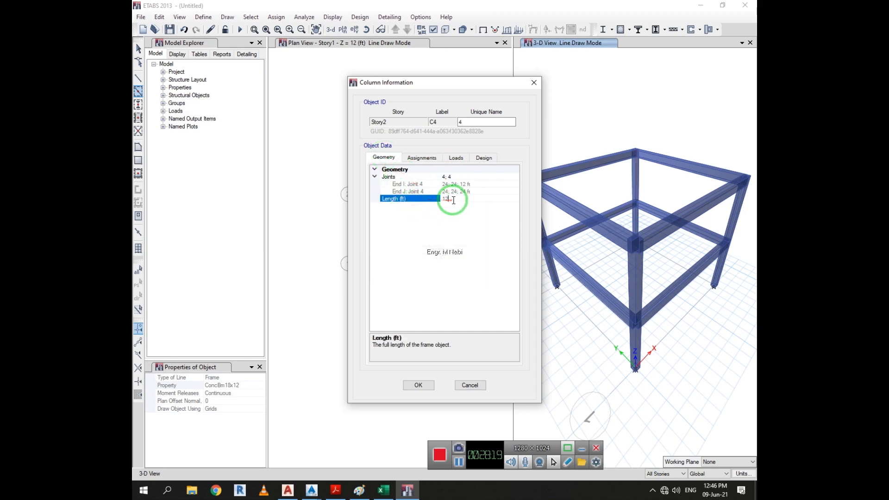
click(419, 158)
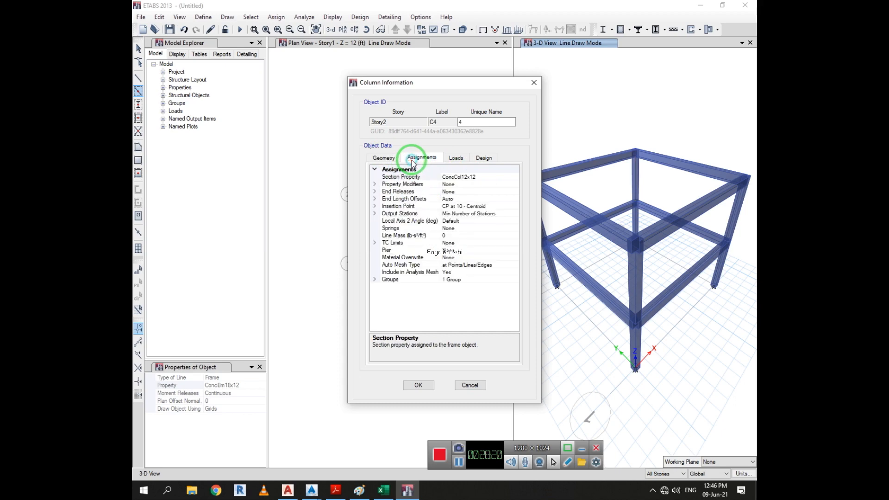
click(454, 159)
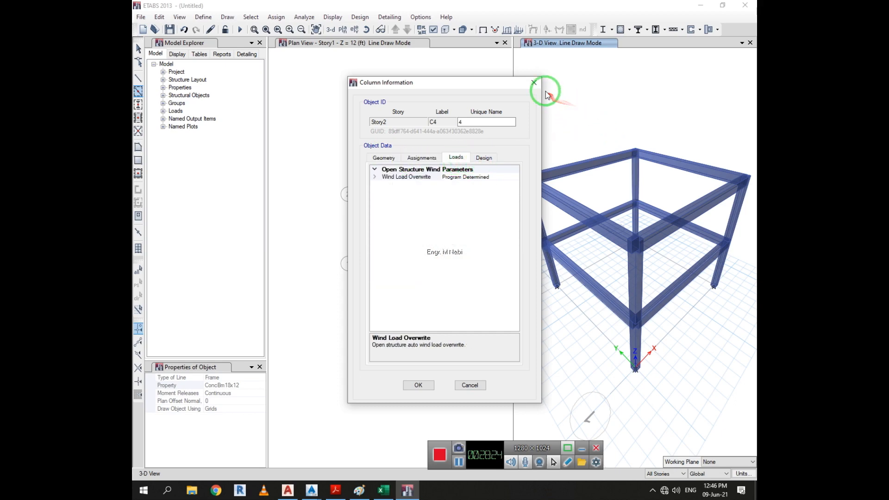
click(534, 83)
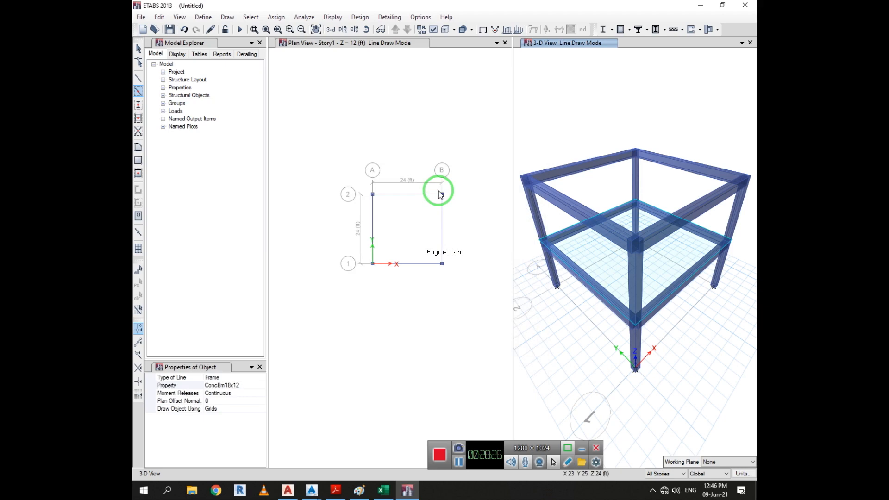
Step: Edit the Slab1 slab property, naming it Slab6in with 4000Psi material and Shell-Thin modeling type
click(208, 18)
click(261, 44)
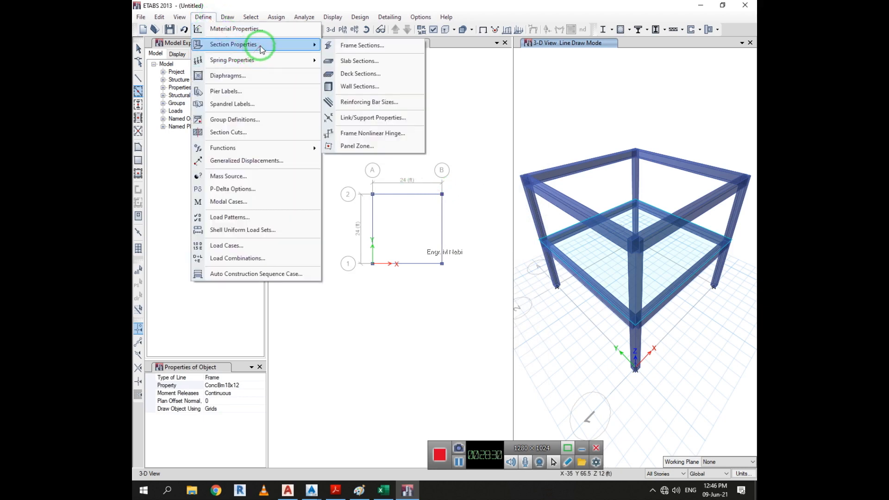
click(396, 63)
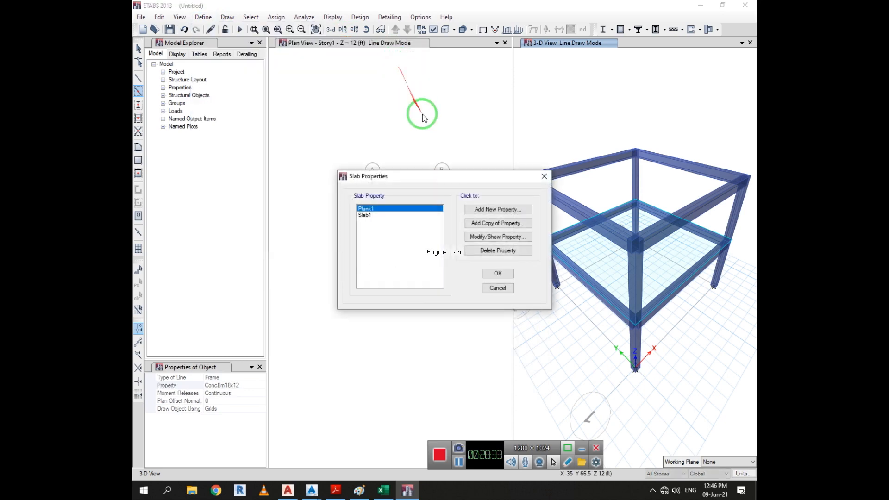
click(373, 215)
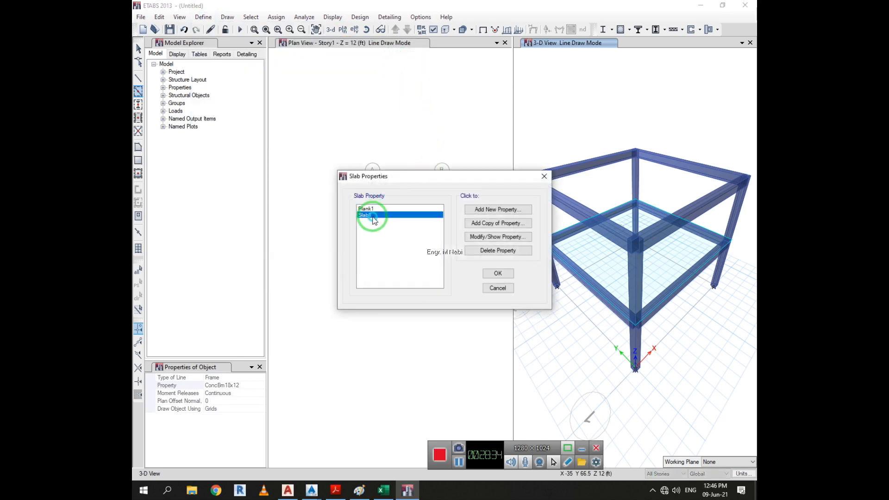
click(511, 237)
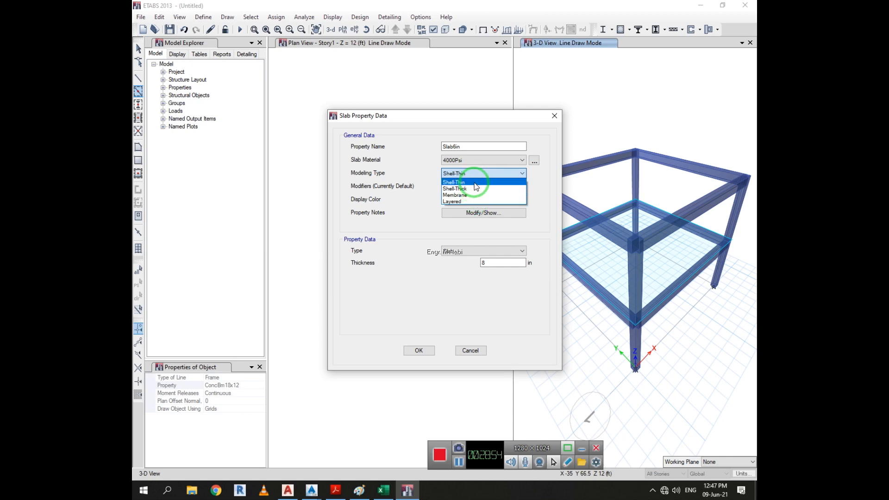
click(475, 183)
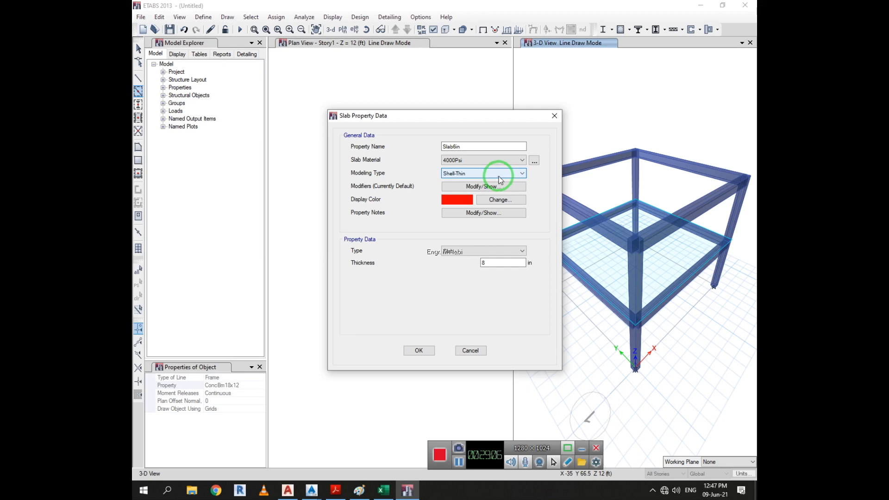
Step: Keep Slab6in's default stiffness modifiers and Slab type, set its thickness to 6 in and accept the slab properties
click(490, 185)
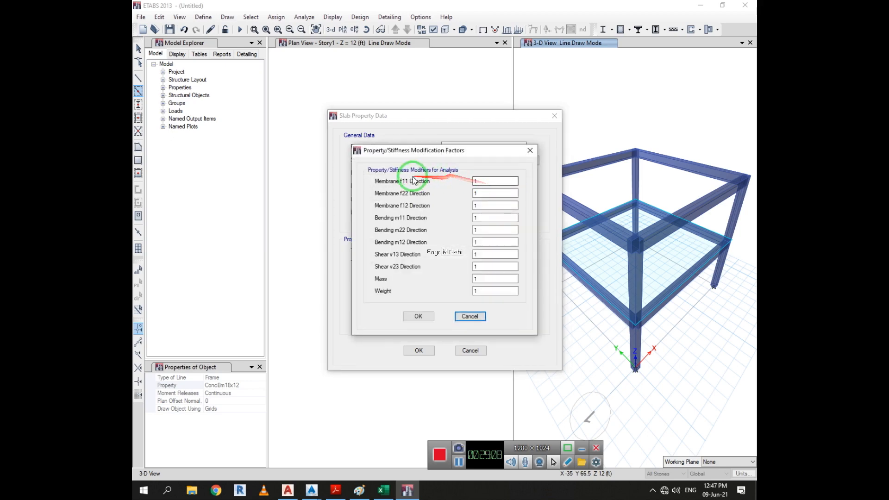
click(469, 317)
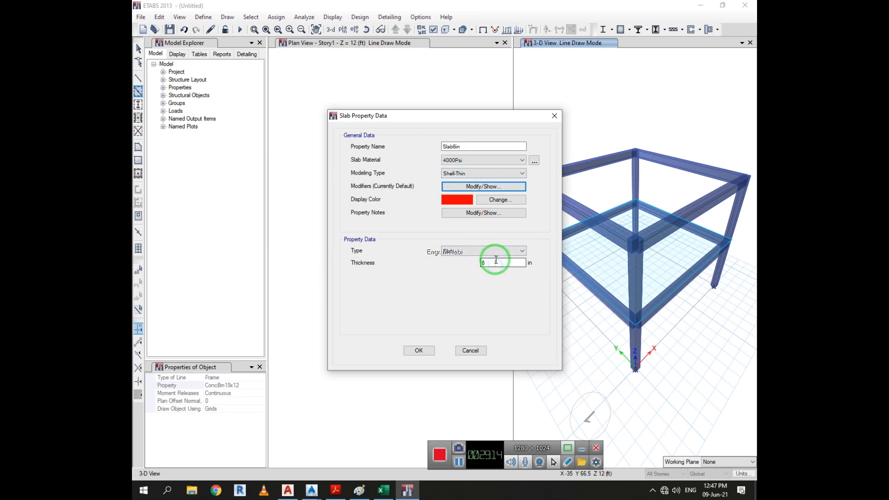
drag(496, 259, 472, 269)
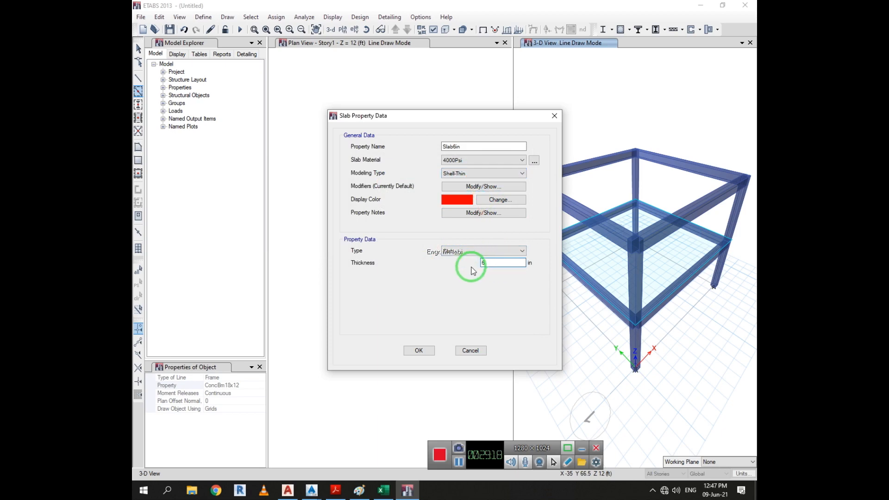
click(469, 253)
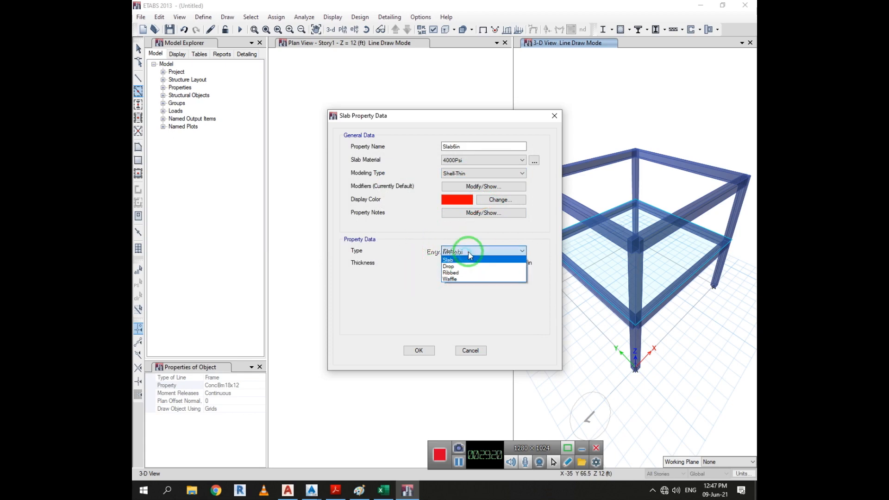
click(469, 254)
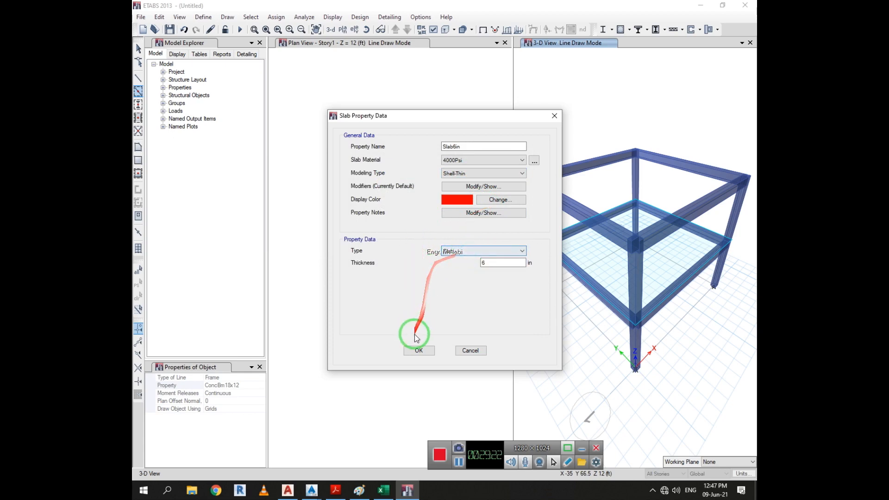
click(452, 251)
click(407, 304)
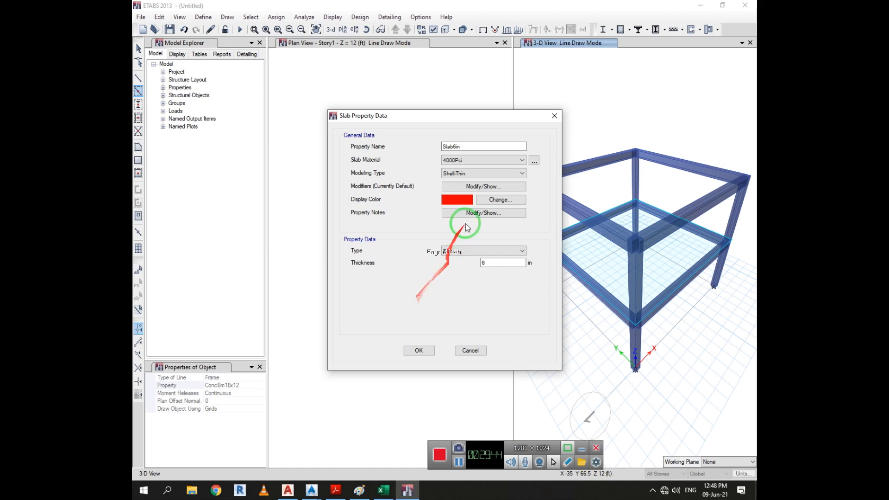
click(415, 350)
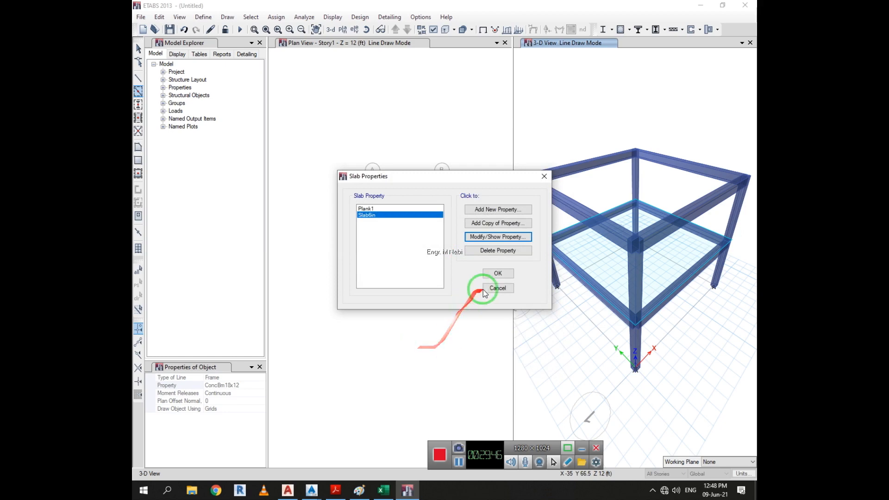
click(498, 274)
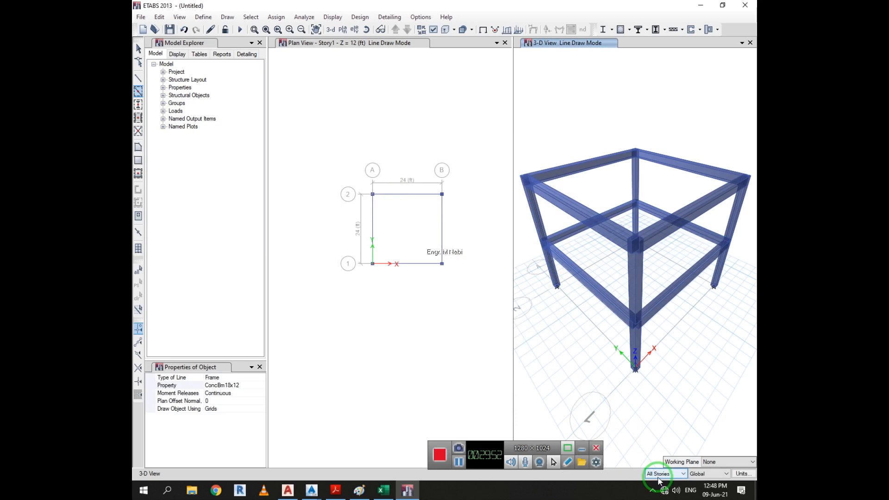
Step: Change the drawing scope from All Stories to One Story
click(636, 369)
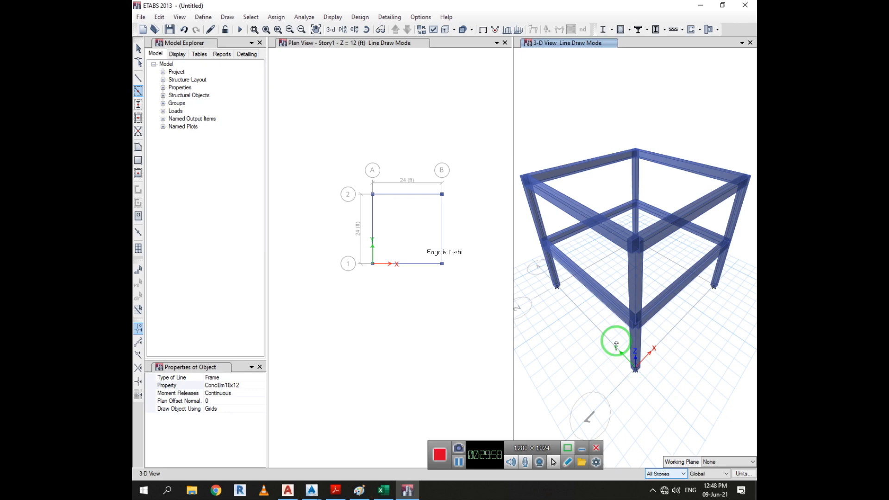
click(655, 474)
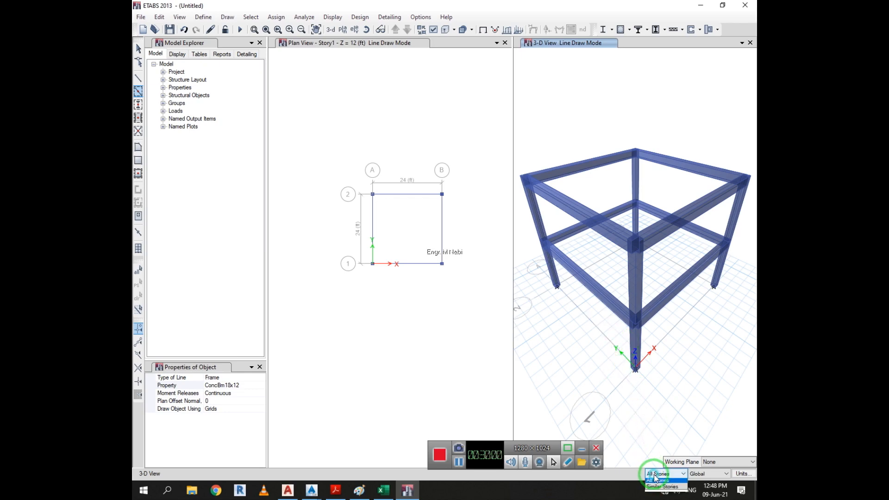
click(658, 493)
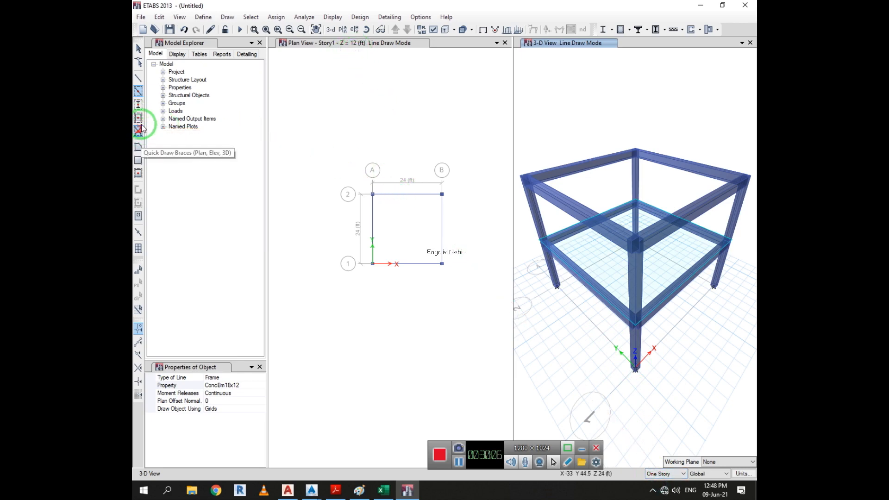
Step: Use Quick Draw Floor with the Slab6in property to fill the A-B by 1-2 grid bay on Story1 and Story2
click(138, 175)
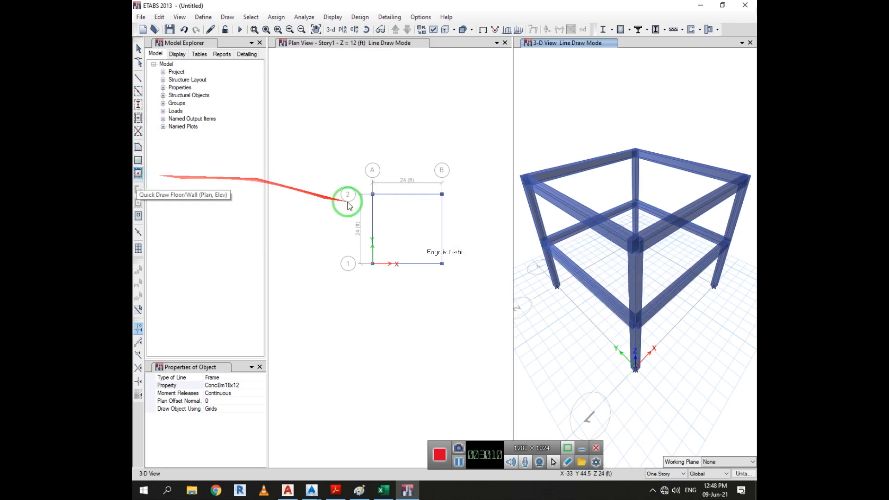
click(232, 379)
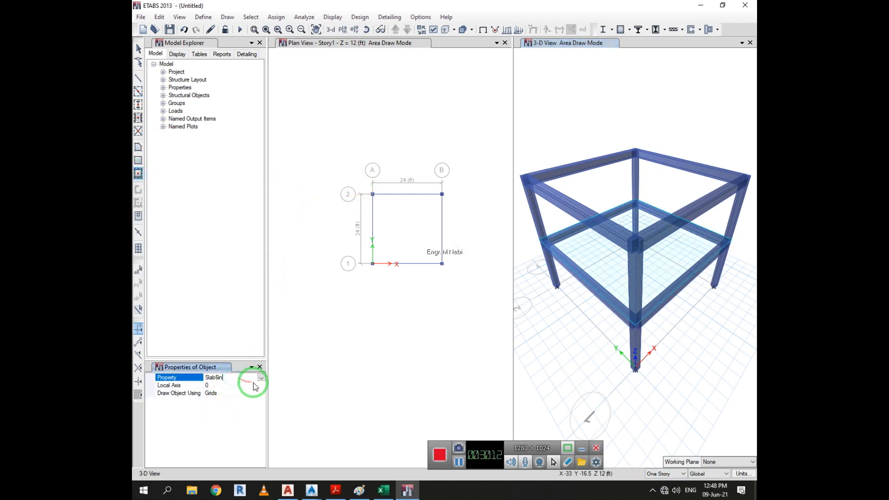
click(261, 378)
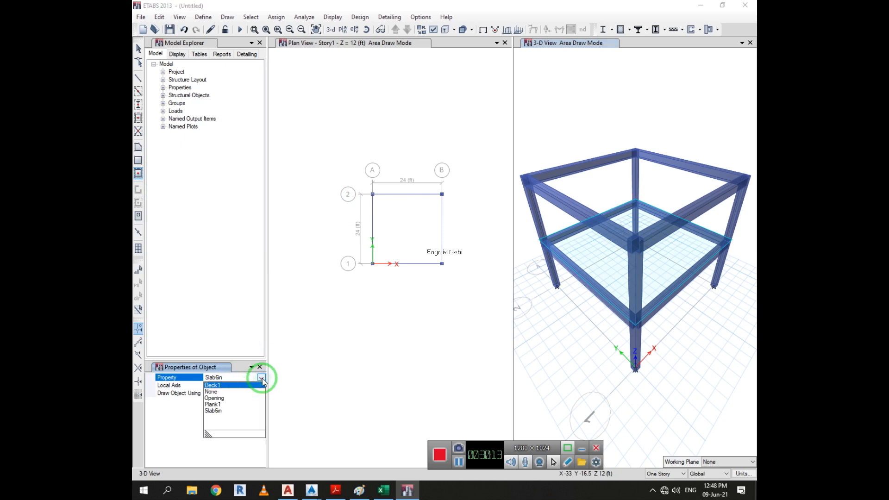
click(214, 411)
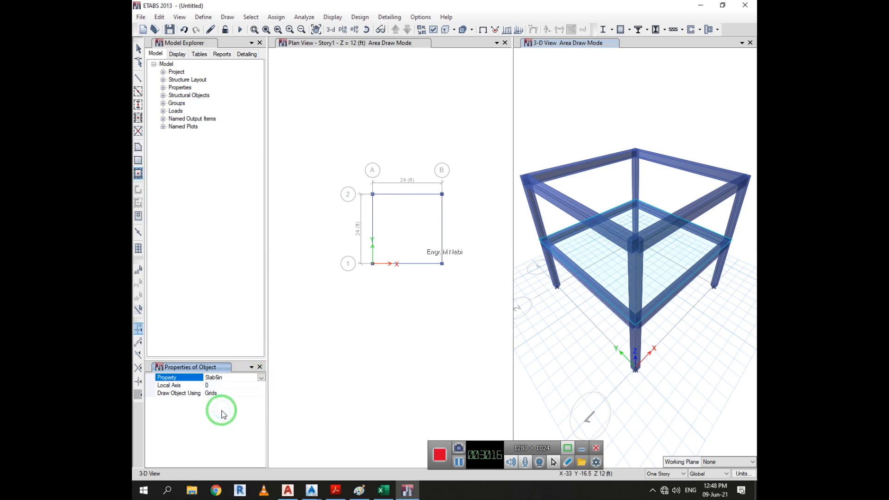
click(367, 188)
drag(365, 189, 459, 280)
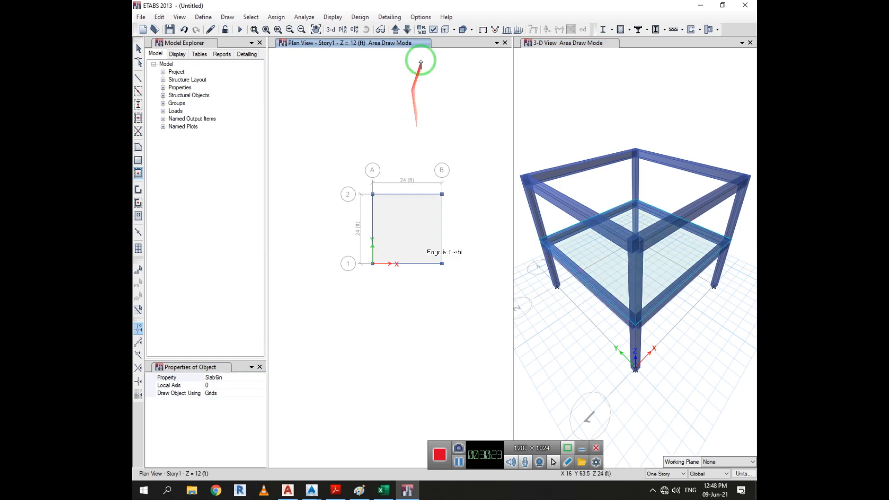
click(395, 29)
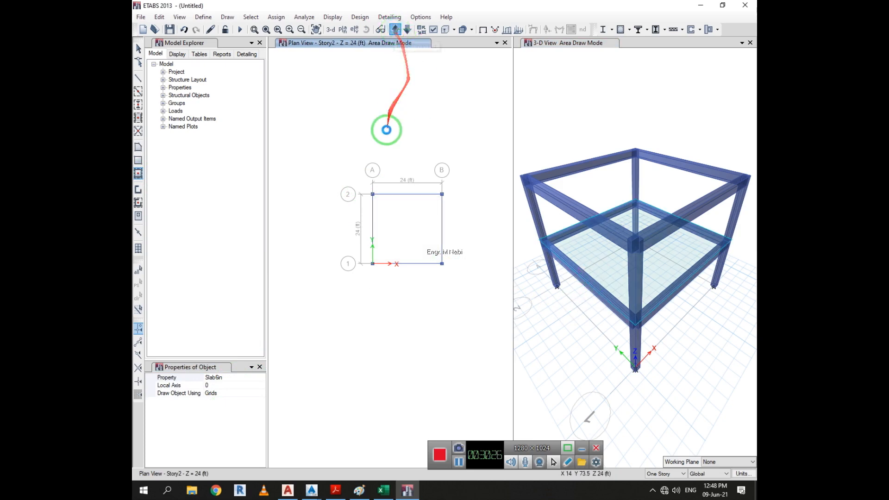
drag(365, 185, 452, 272)
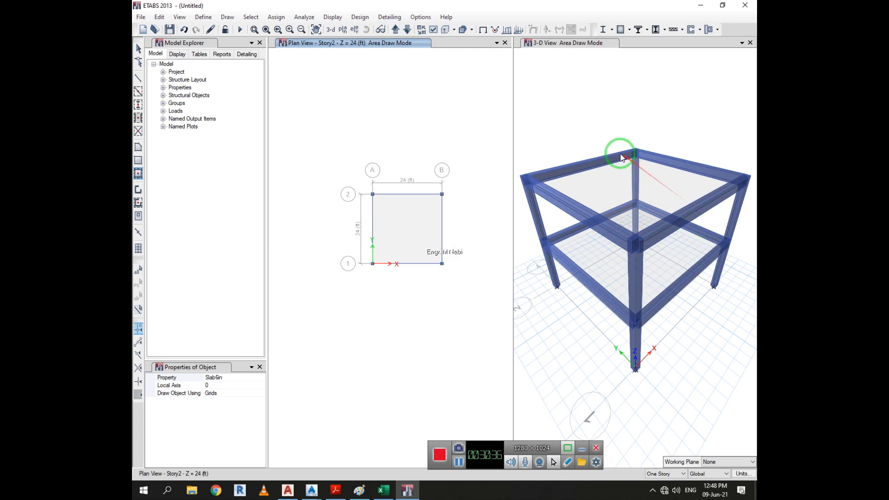
Step: Examine the geometry, assignments and loads of the Story2 floor slab
right_click(599, 183)
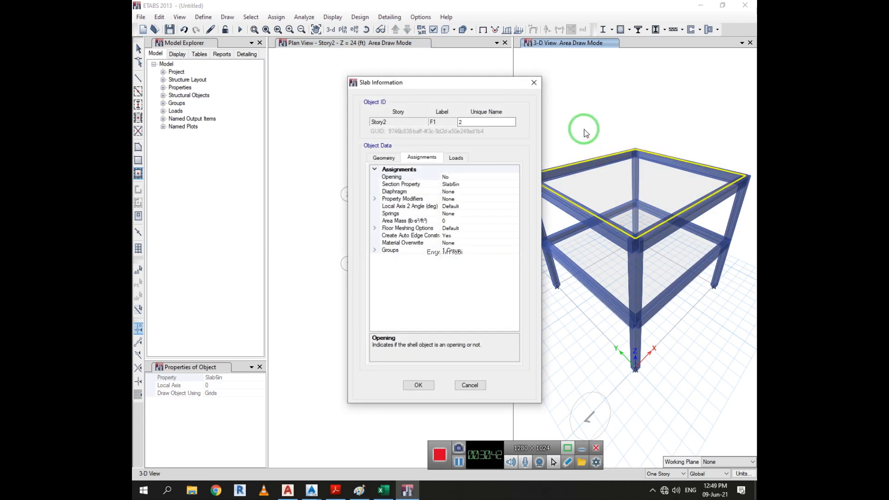
click(384, 158)
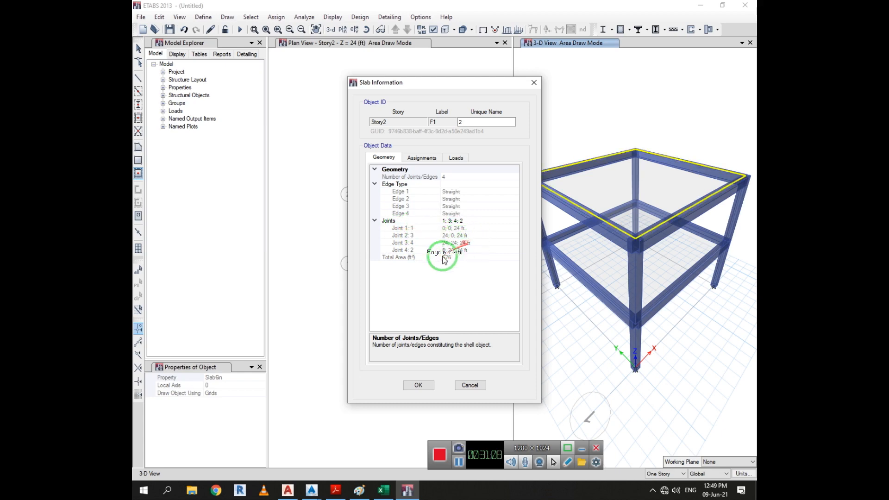
click(421, 158)
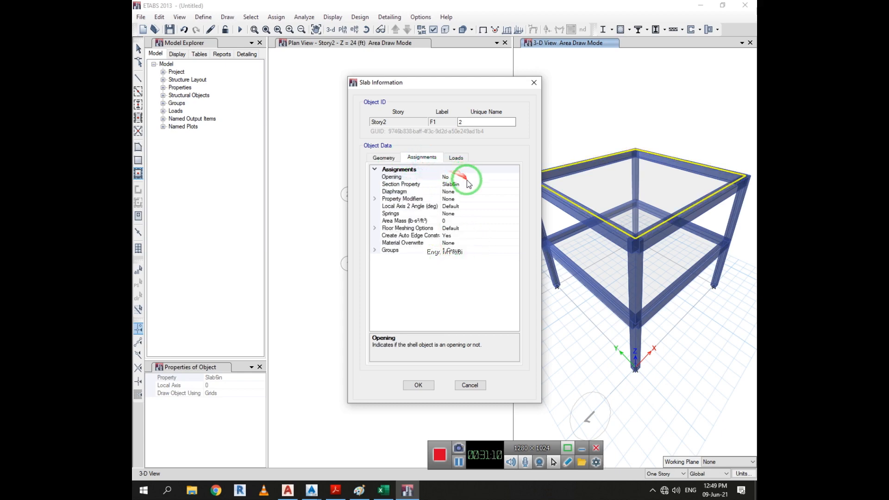
click(456, 158)
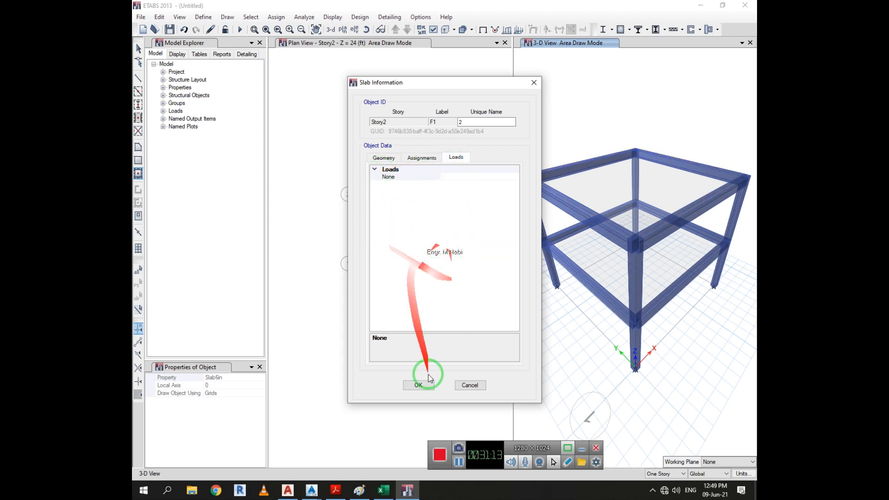
click(418, 385)
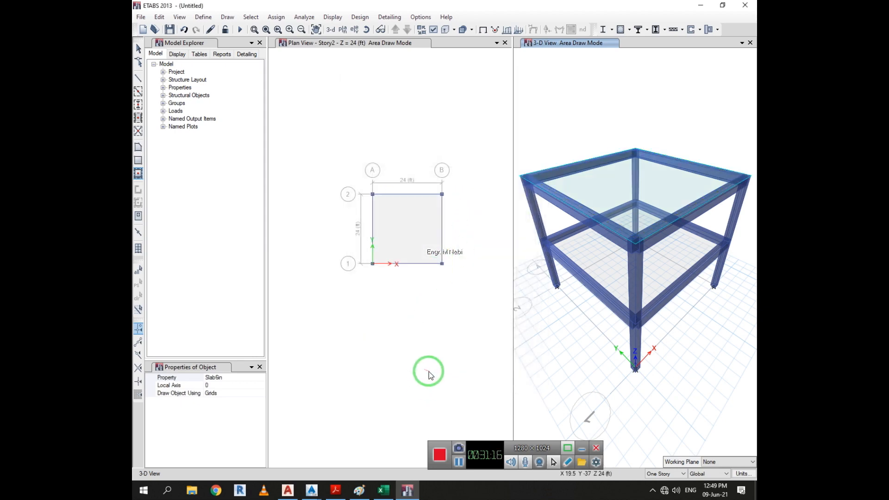